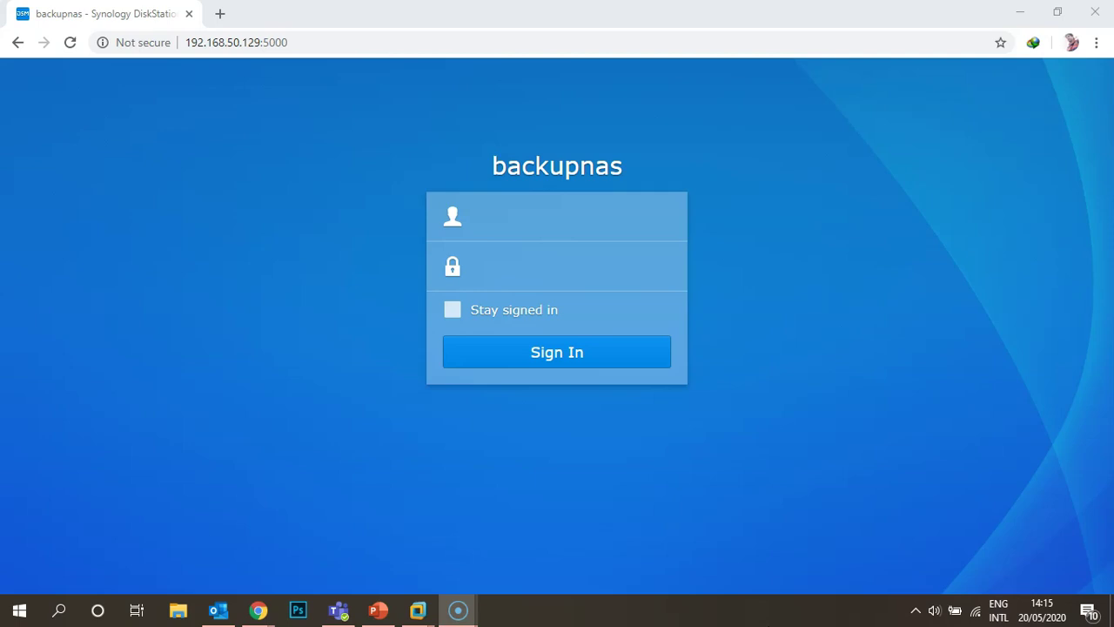
- Sign in to the backupnas DiskStation as Administrator with the account password
{"action": "left_click", "coordinate": [635, 227]}
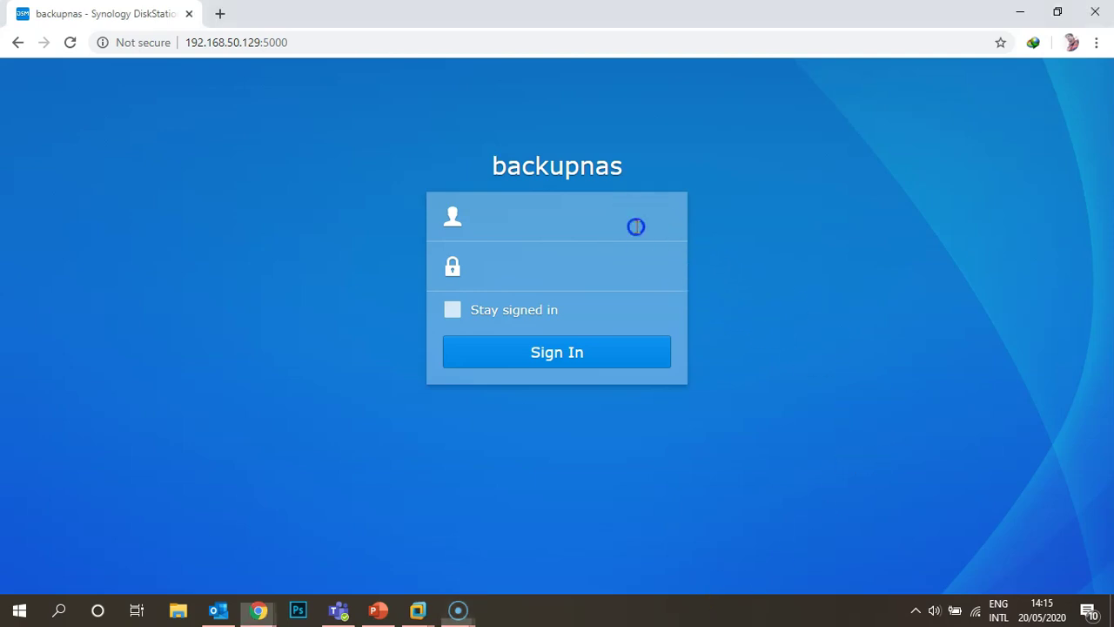
{"action": "type", "text": "Administ"}
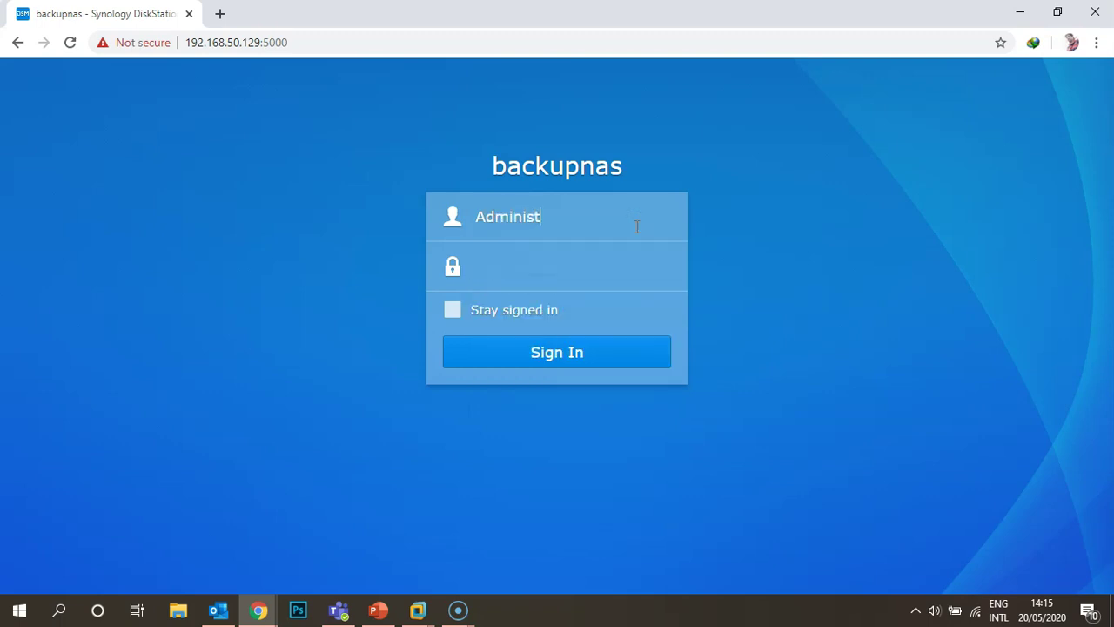
{"action": "type", "text": "rator"}
{"action": "key", "text": "Tab"}
{"action": "type", "text": "************"}
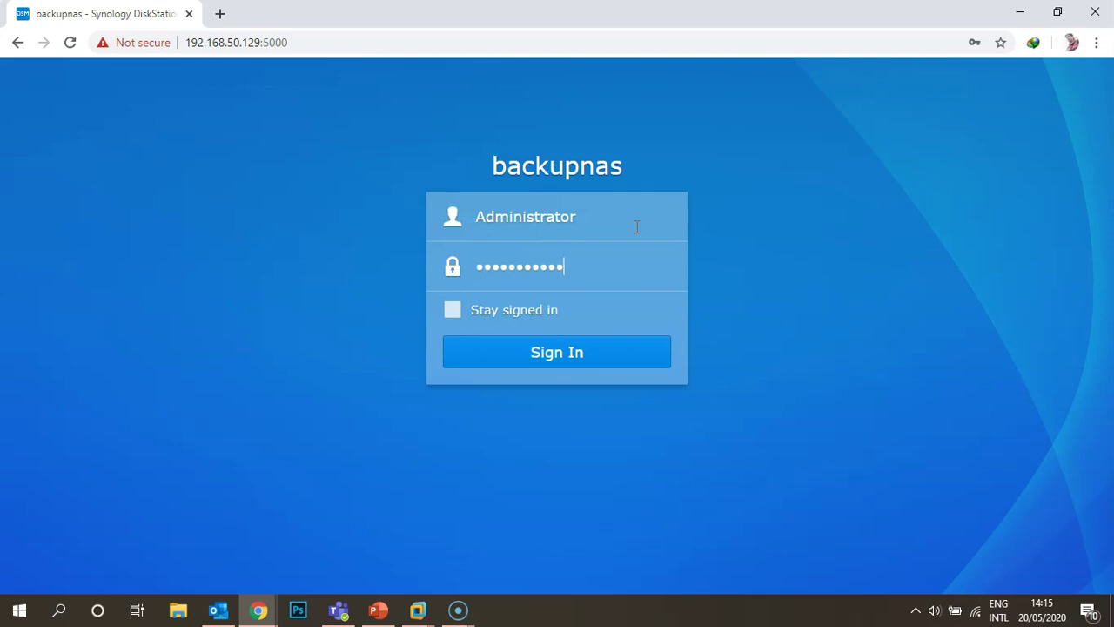
{"action": "key", "text": "Return"}
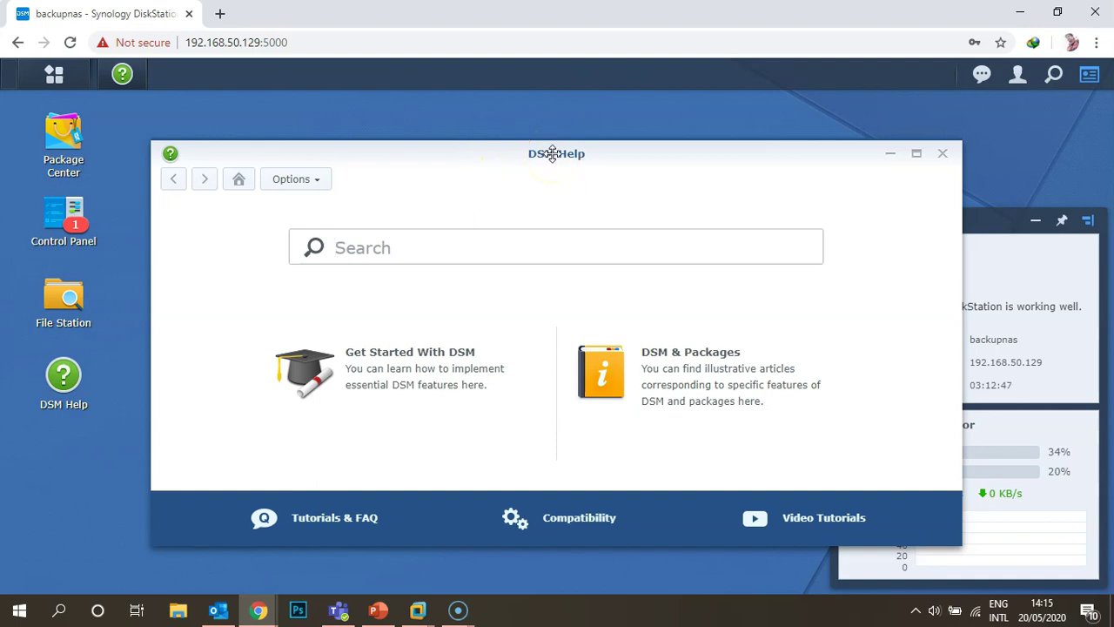
- Look through the video tutorials linked from DSM Help, and close the tutorials page, the help window and the desktop widgets
{"action": "left_click_drag", "start_coordinate": [562, 151], "coordinate": [557, 118]}
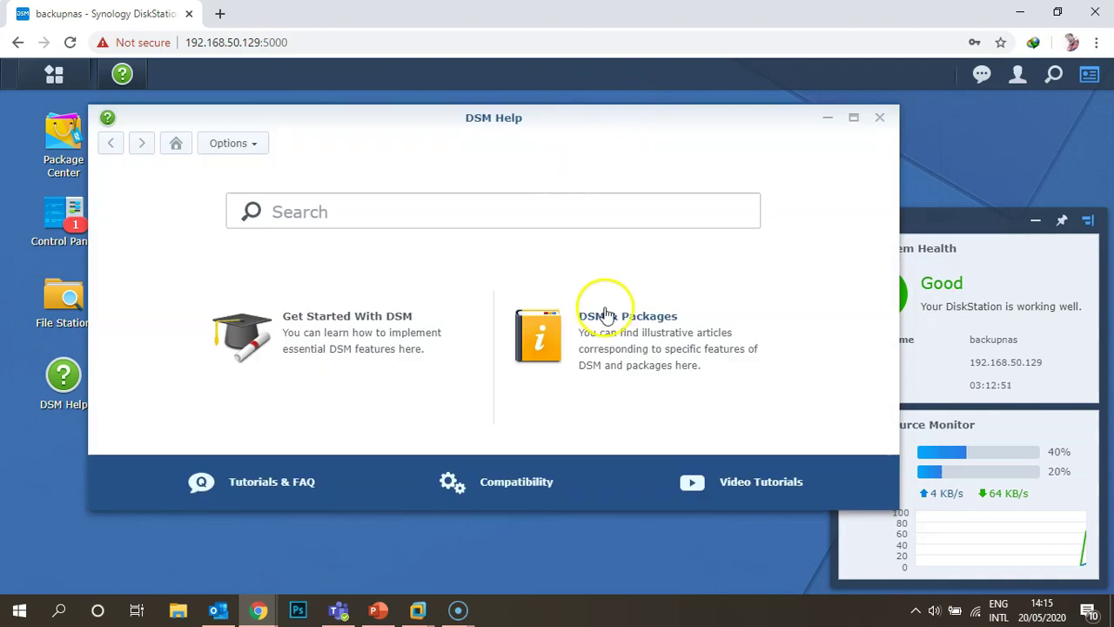
{"action": "left_click", "coordinate": [338, 200]}
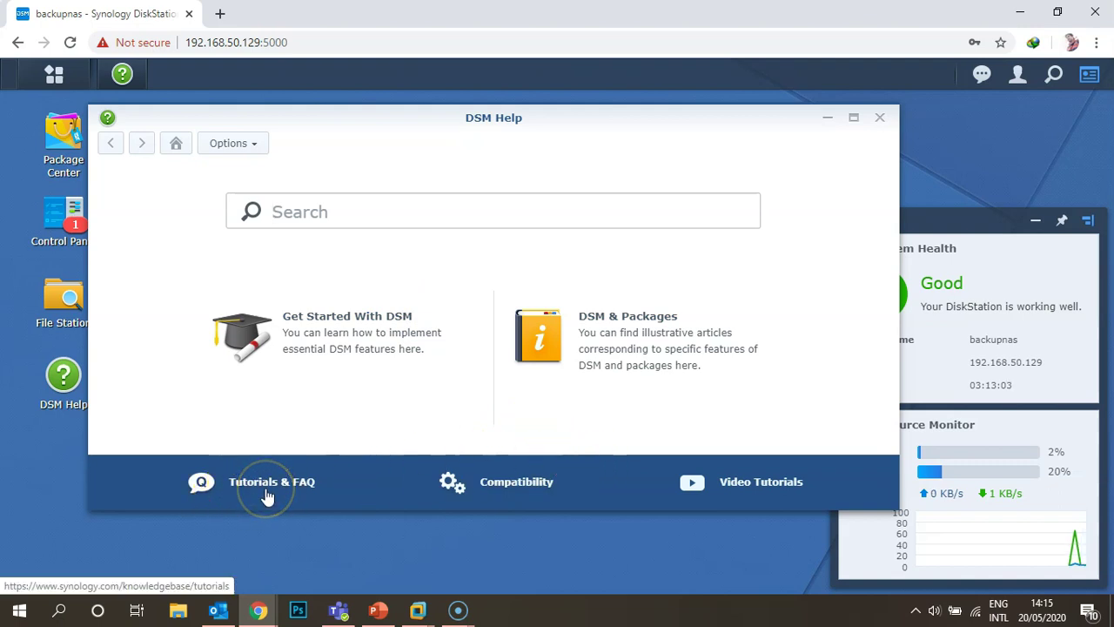
{"action": "left_click", "coordinate": [777, 490]}
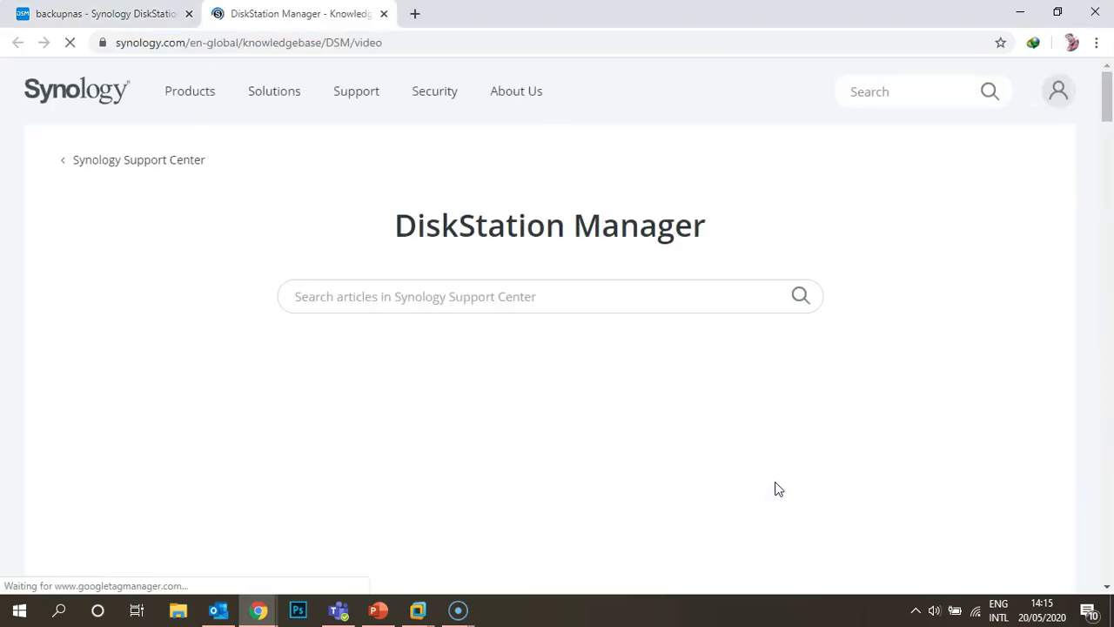
{"action": "scroll", "coordinate": [778, 491], "scroll_direction": "down", "scroll_amount": 5}
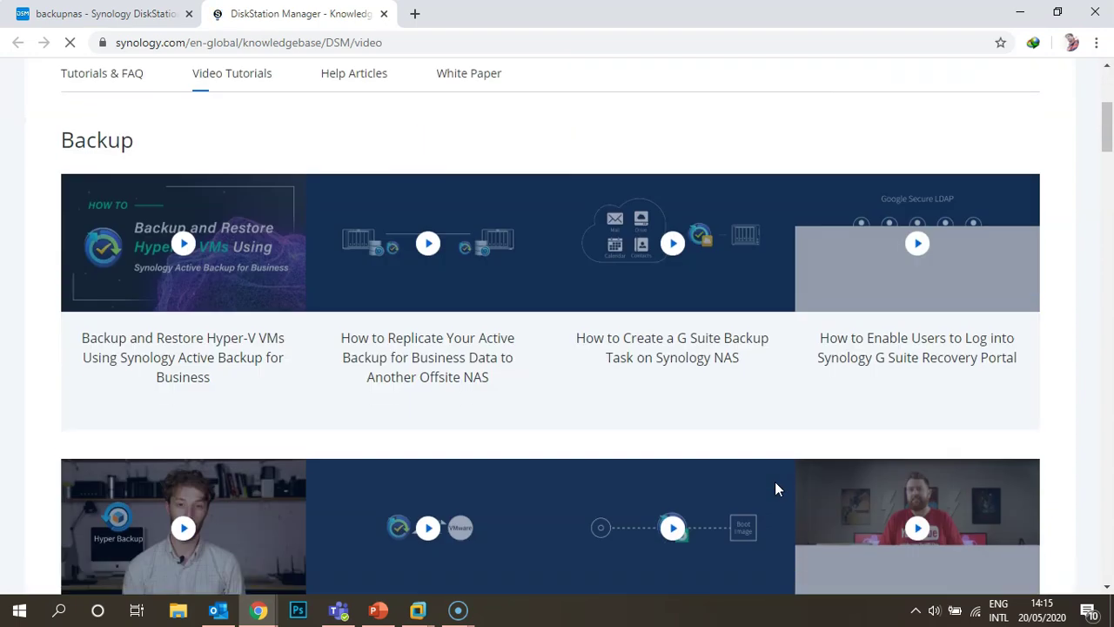
{"action": "scroll", "coordinate": [777, 491], "scroll_direction": "down", "scroll_amount": 10}
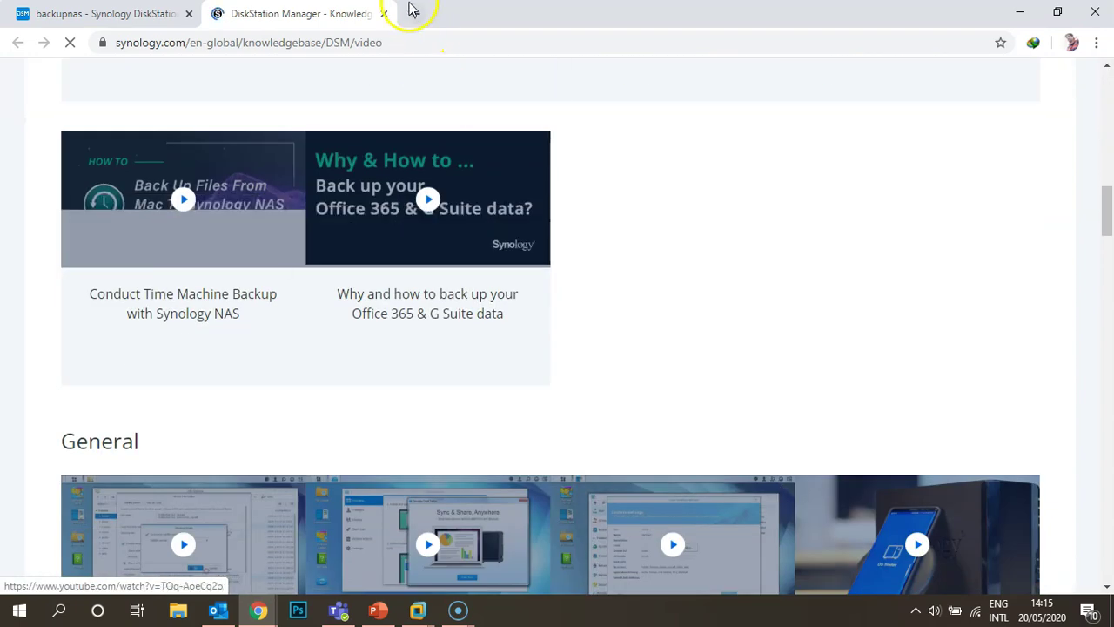
{"action": "left_click", "coordinate": [386, 14]}
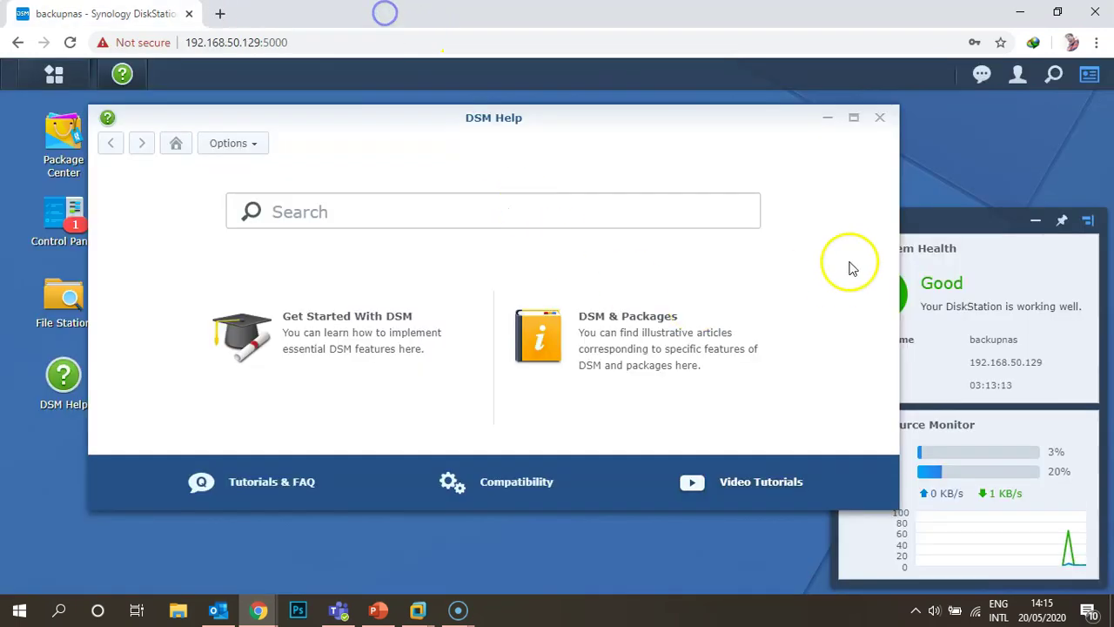
{"action": "left_click", "coordinate": [885, 119]}
{"action": "left_click", "coordinate": [1032, 219]}
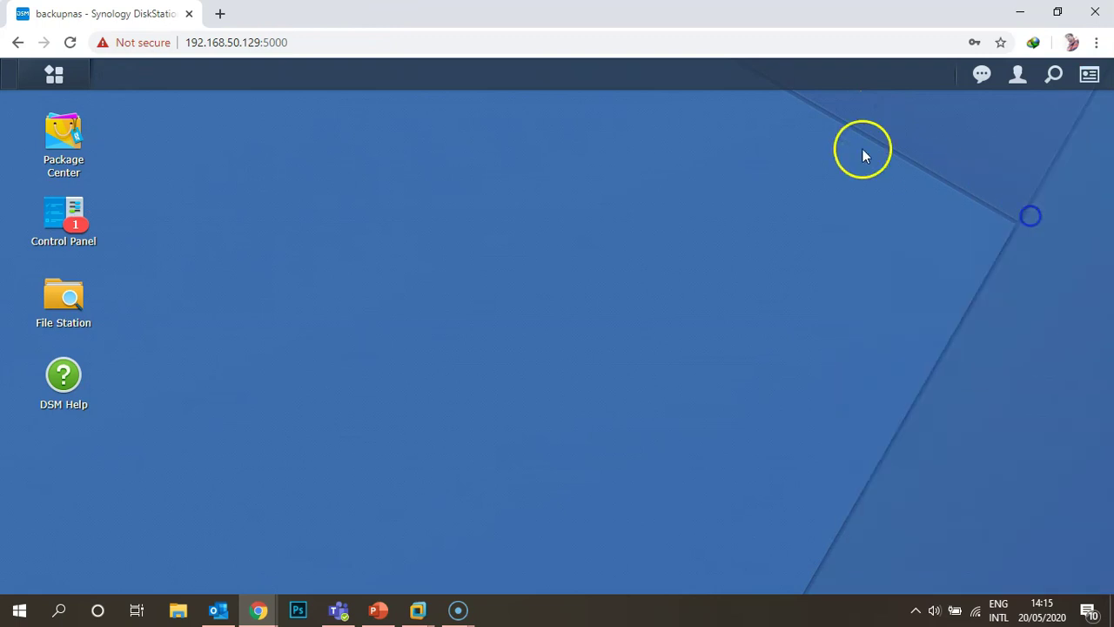
- Open Control Panel maximized and compare its Basic Mode with Advanced Mode, ending in Advanced Mode
{"action": "left_click", "coordinate": [53, 80]}
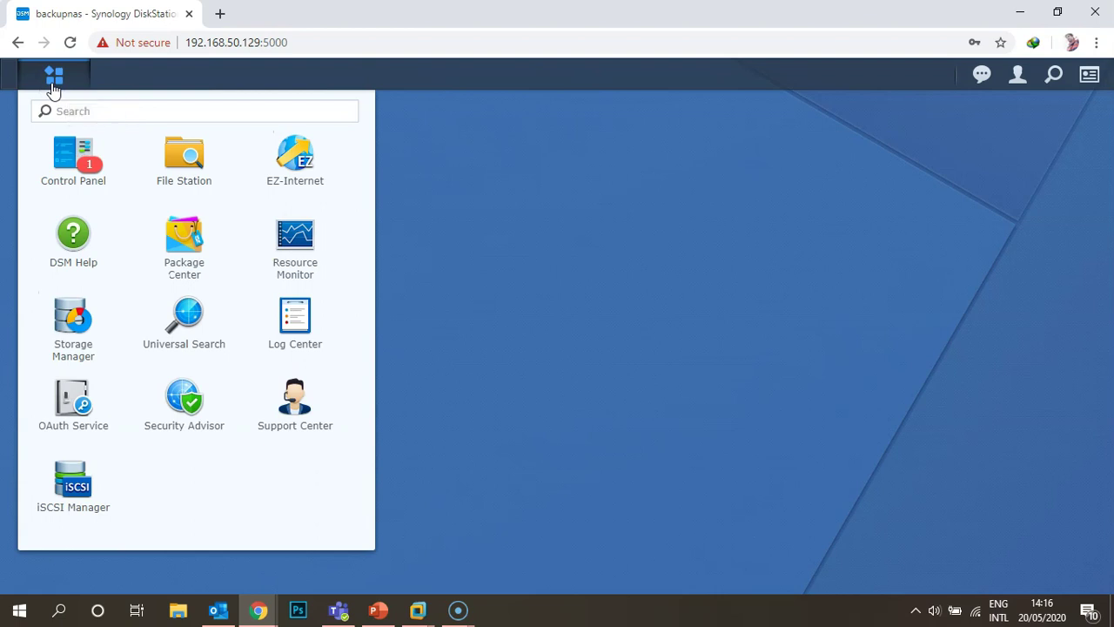
{"action": "left_click", "coordinate": [71, 149]}
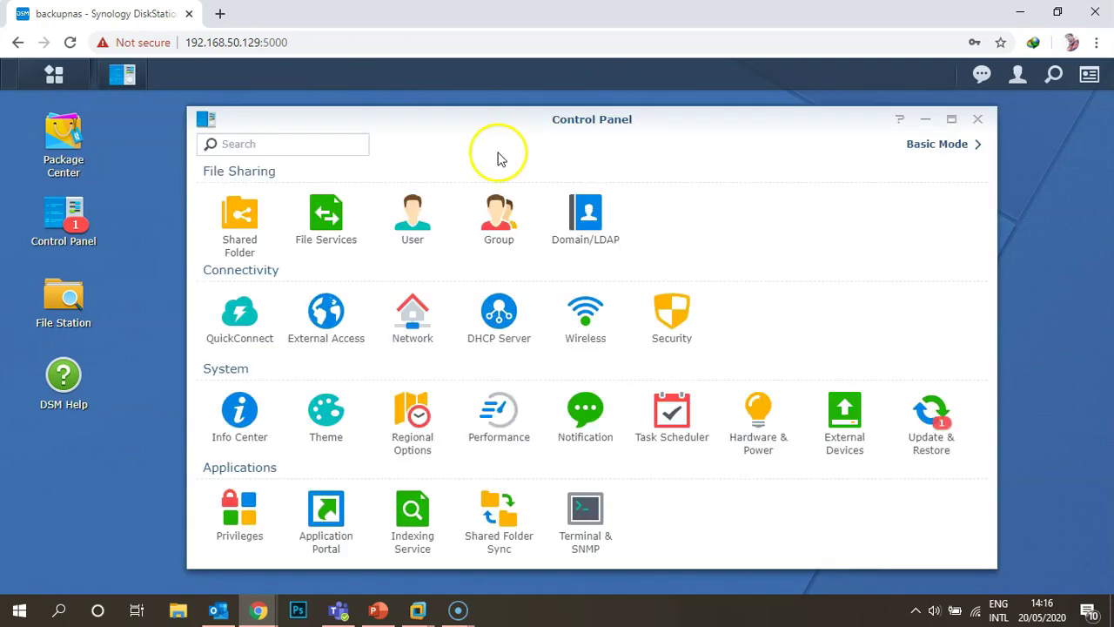
{"action": "left_click", "coordinate": [951, 122]}
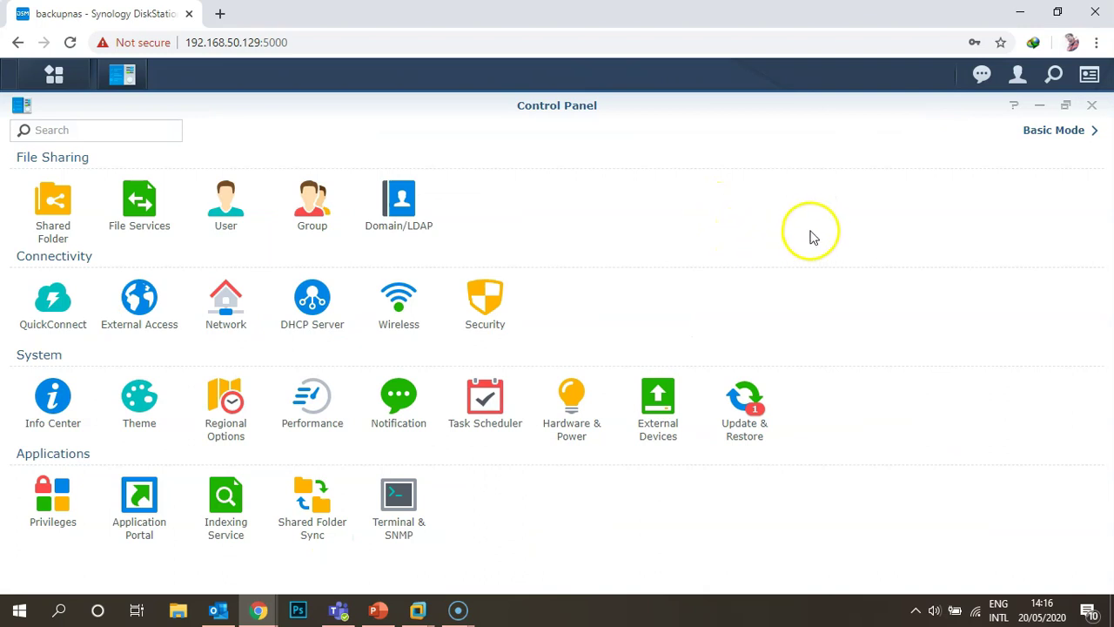
{"action": "left_click", "coordinate": [1049, 135]}
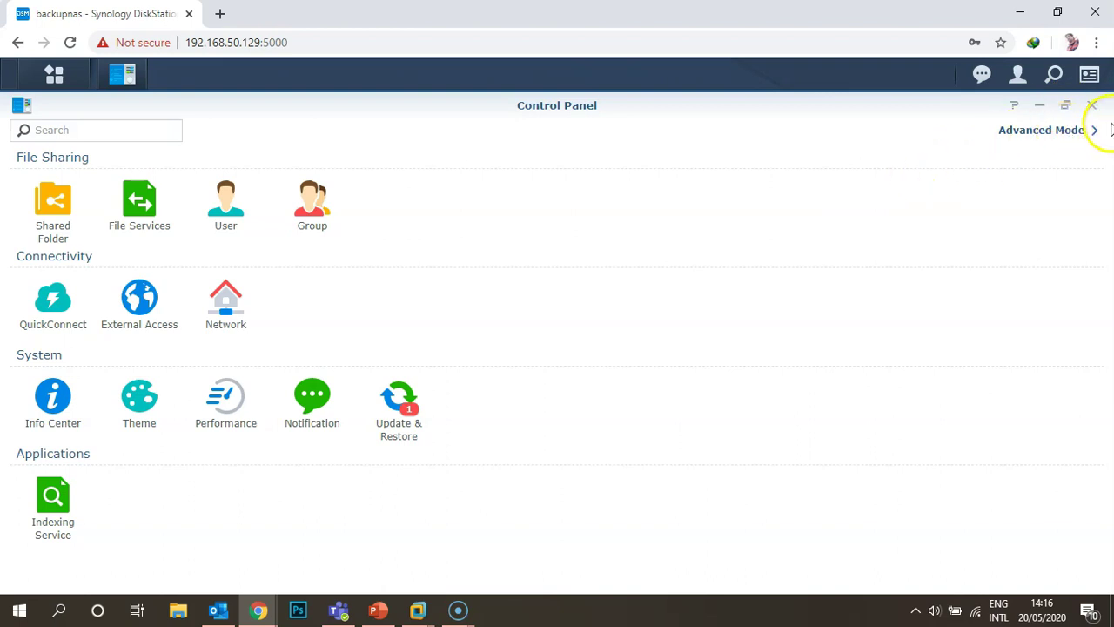
{"action": "left_click", "coordinate": [1038, 135]}
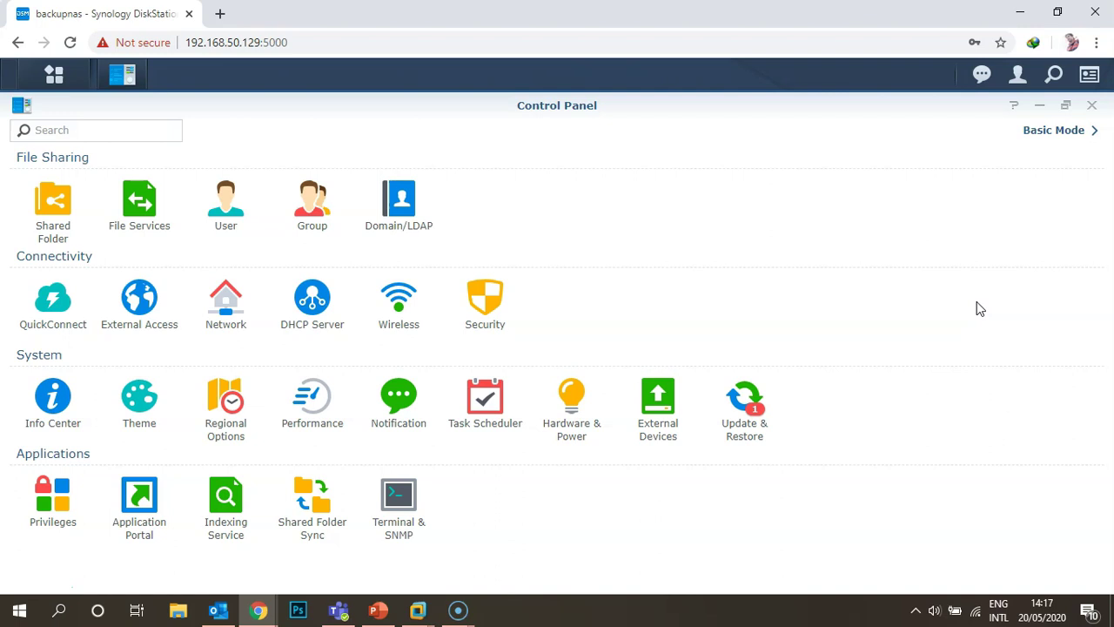
- Create a shared folder named Test on Volume 1, keeping the default recycle bin settings and no encryption
{"action": "left_click", "coordinate": [62, 203]}
{"action": "left_click", "coordinate": [239, 132]}
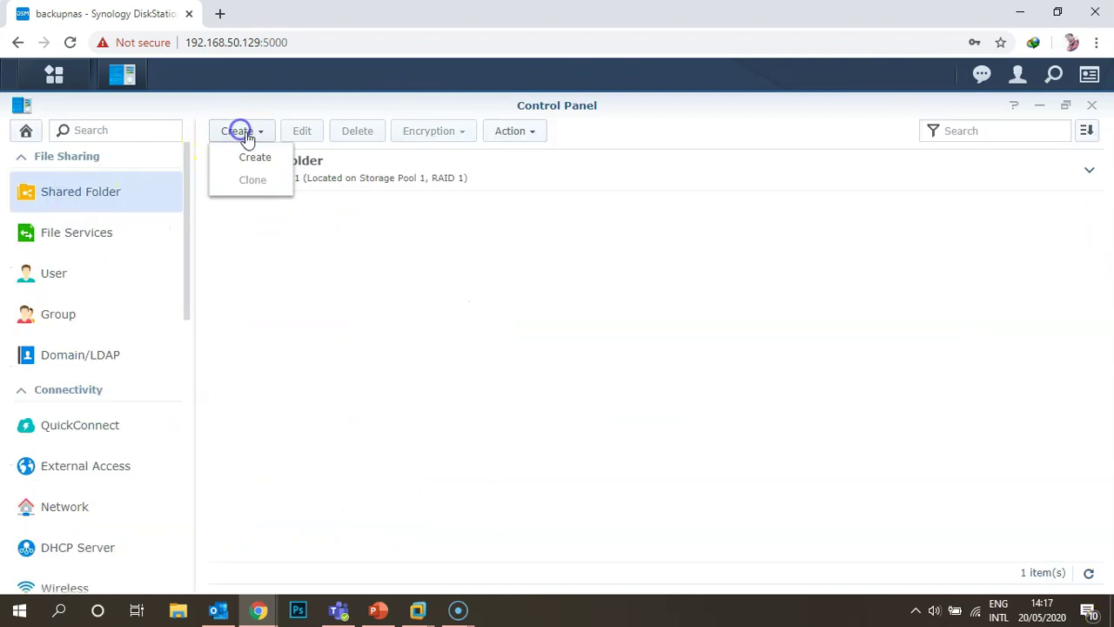
{"action": "left_click", "coordinate": [261, 159]}
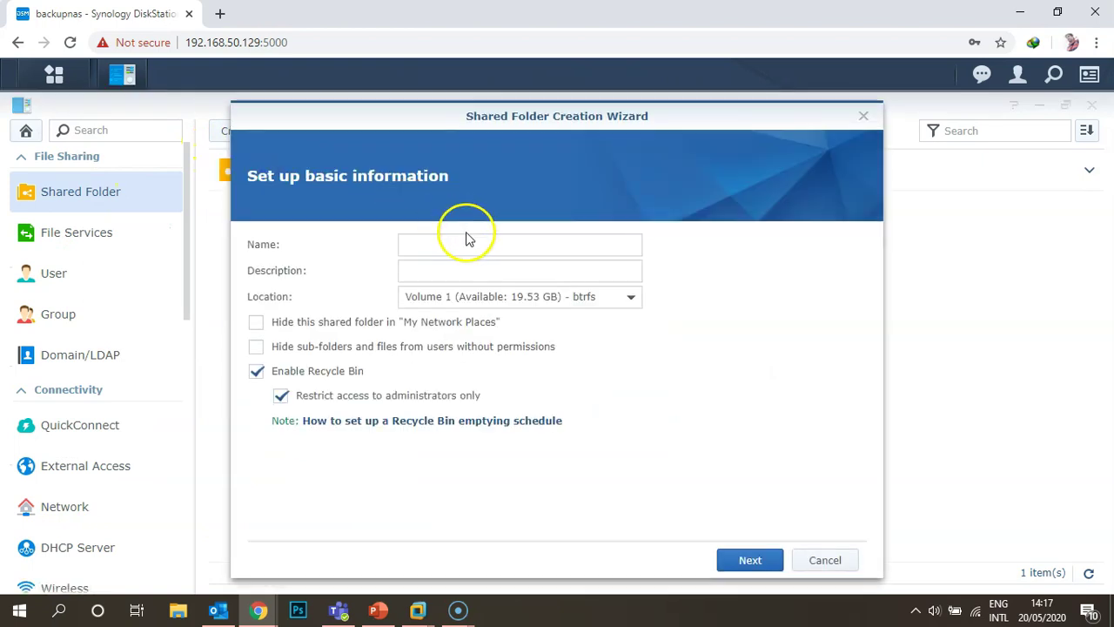
{"action": "left_click", "coordinate": [438, 240]}
{"action": "type", "text": "Teet"}
{"action": "key", "text": "BackSpace"}
{"action": "key", "text": "BackSpace"}
{"action": "key", "text": "Tab"}
{"action": "left_click", "coordinate": [756, 561]}
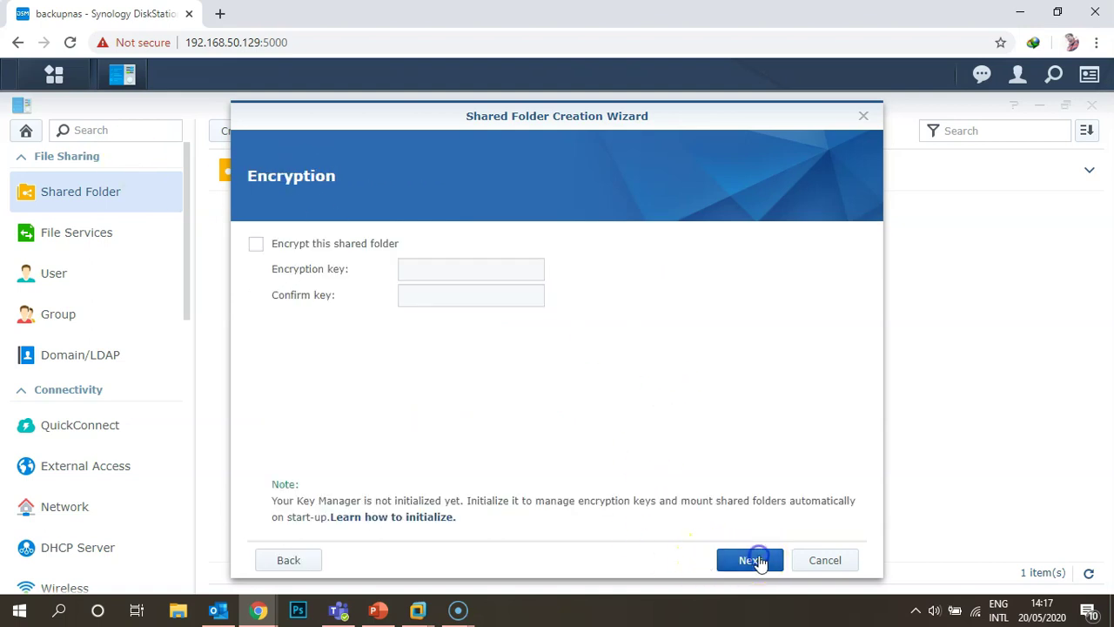
{"action": "left_click", "coordinate": [751, 560]}
{"action": "left_click", "coordinate": [758, 561]}
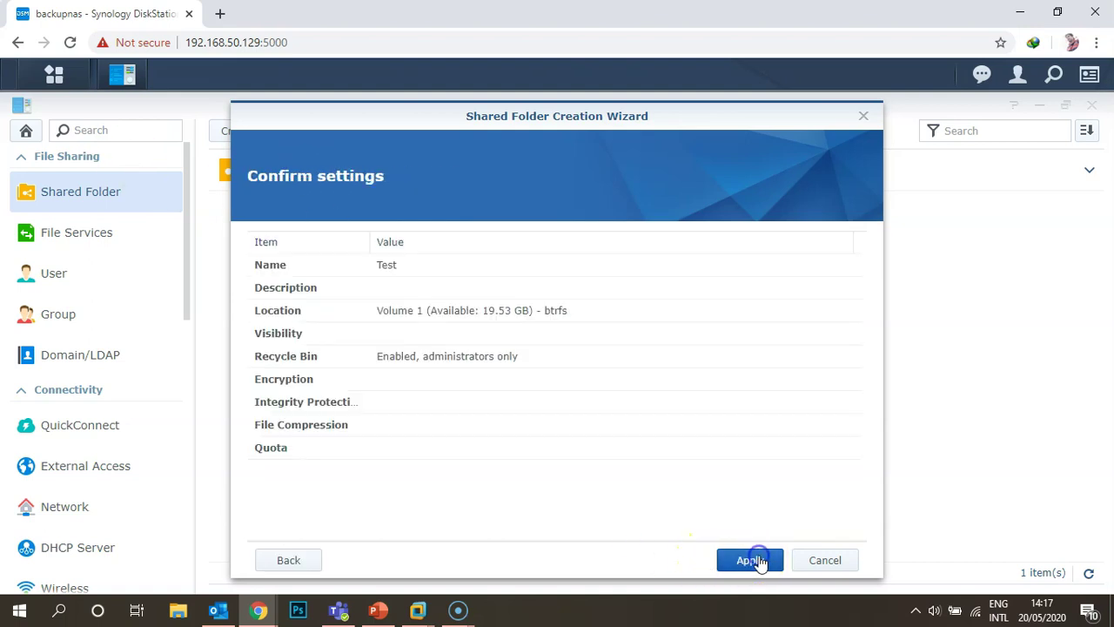
{"action": "left_click", "coordinate": [759, 561]}
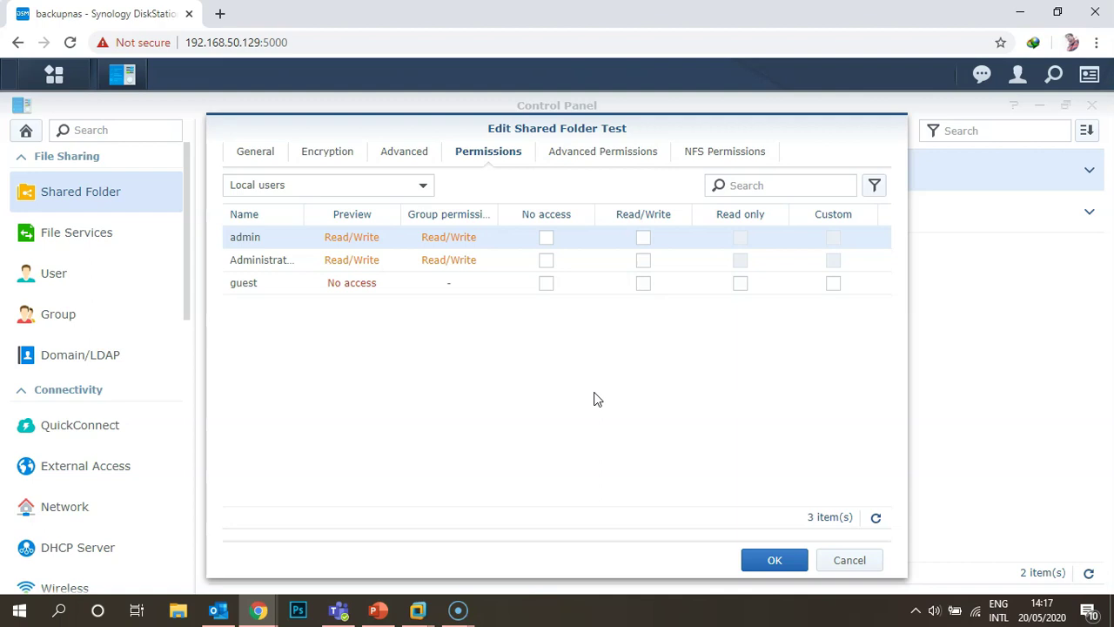
- Review the Test folder's permissions for local groups and local users, and accept them as they are
{"action": "left_click", "coordinate": [308, 185]}
{"action": "left_click", "coordinate": [300, 259]}
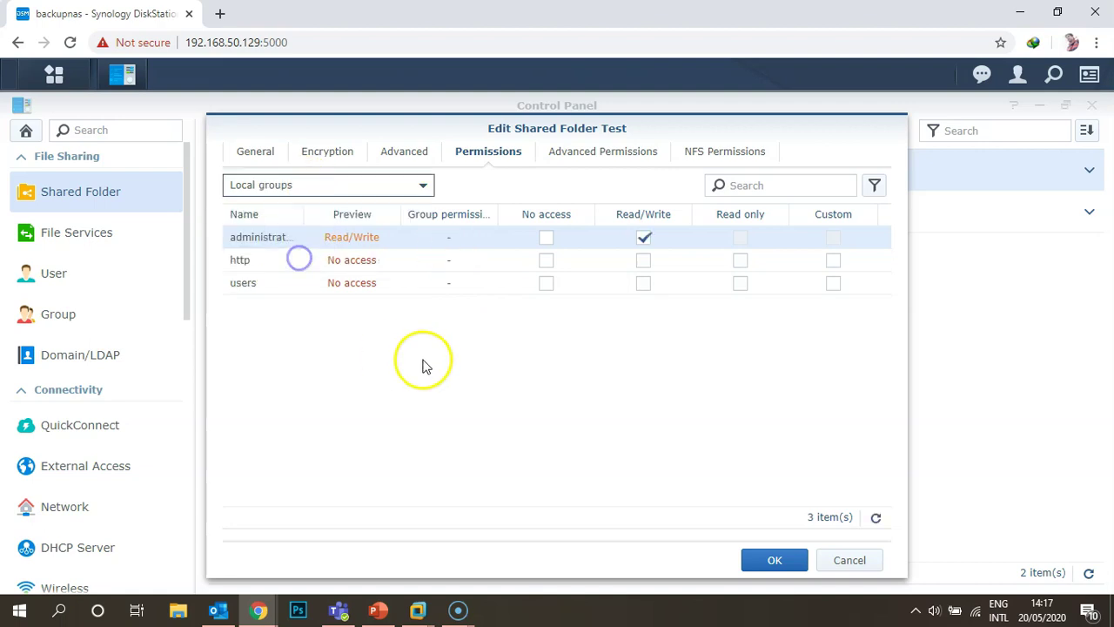
{"action": "left_click", "coordinate": [424, 184]}
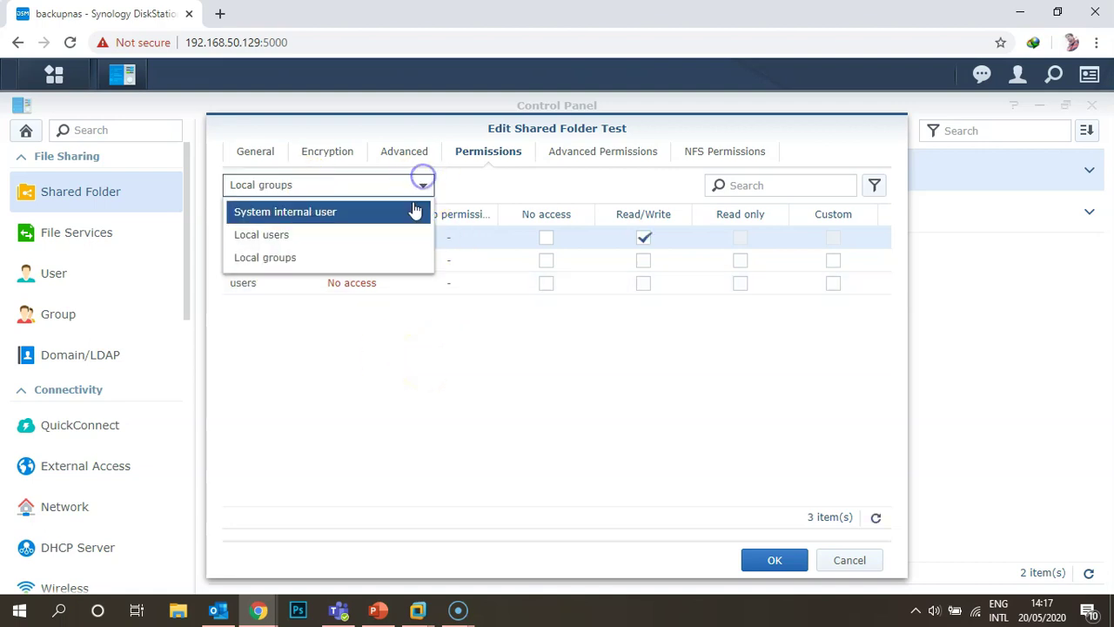
{"action": "left_click", "coordinate": [398, 235]}
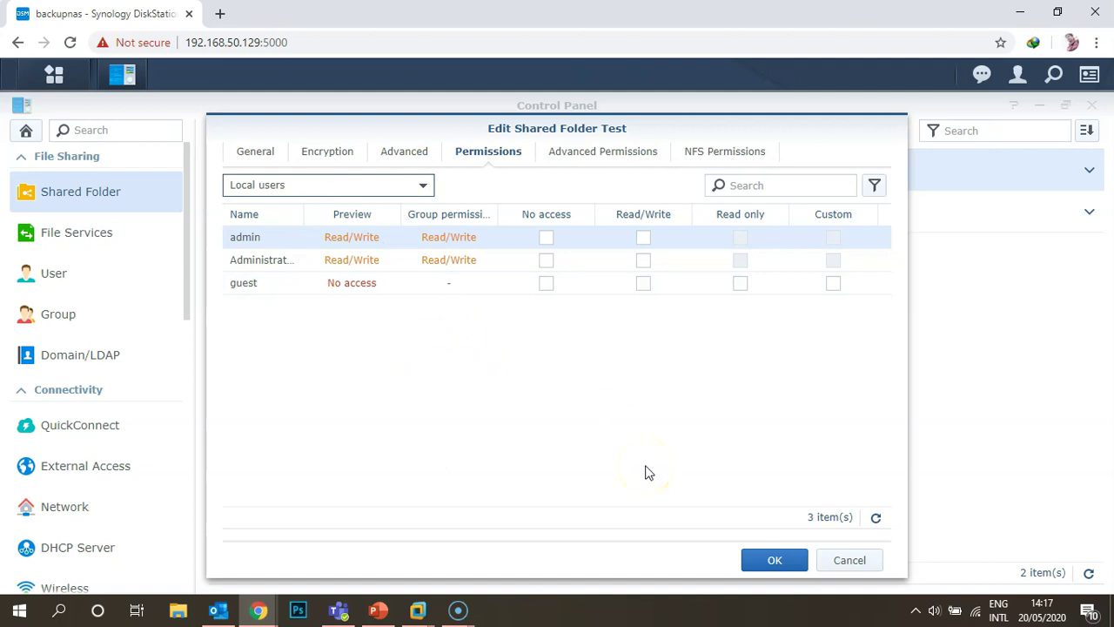
{"action": "left_click", "coordinate": [775, 563]}
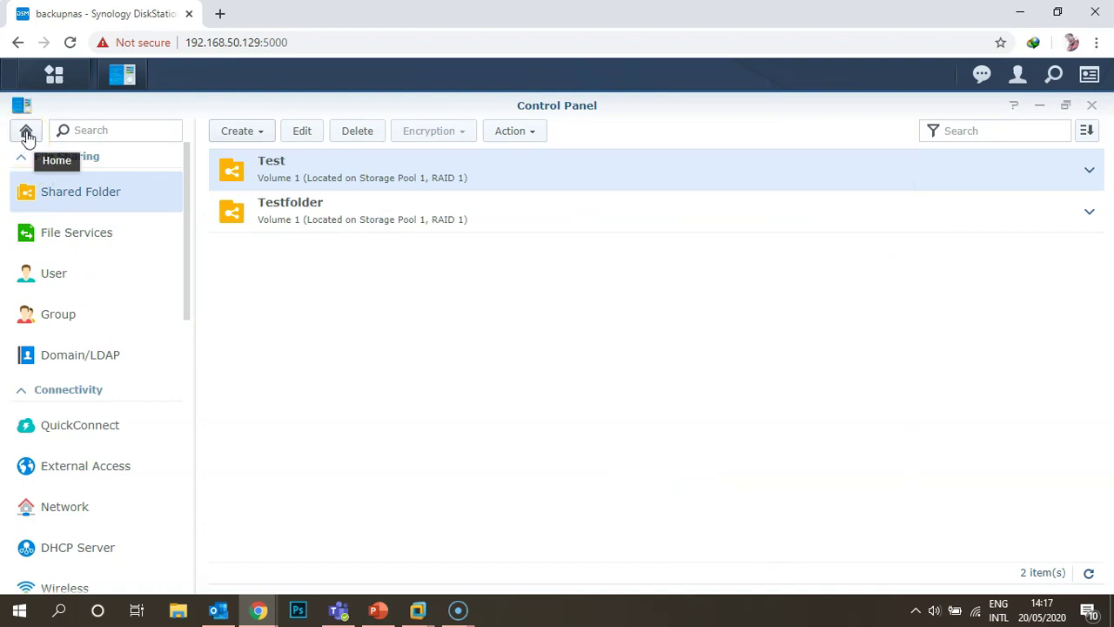
- Review the SMB, AFP and NFS settings in File Services, switching NFS on and off again
{"action": "left_click", "coordinate": [27, 135]}
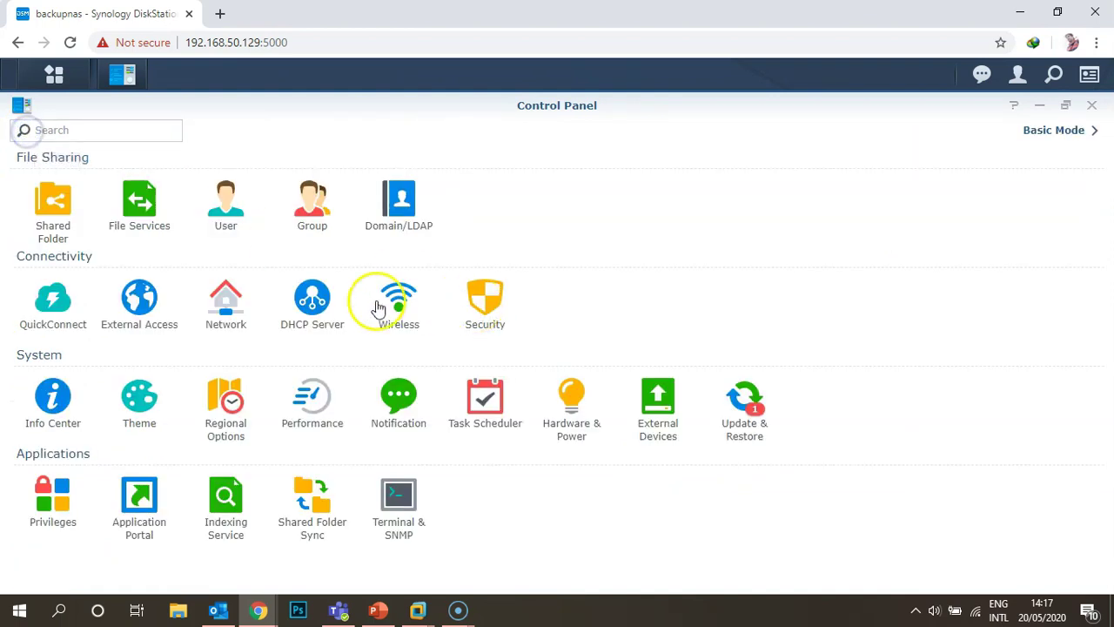
{"action": "left_click", "coordinate": [148, 203]}
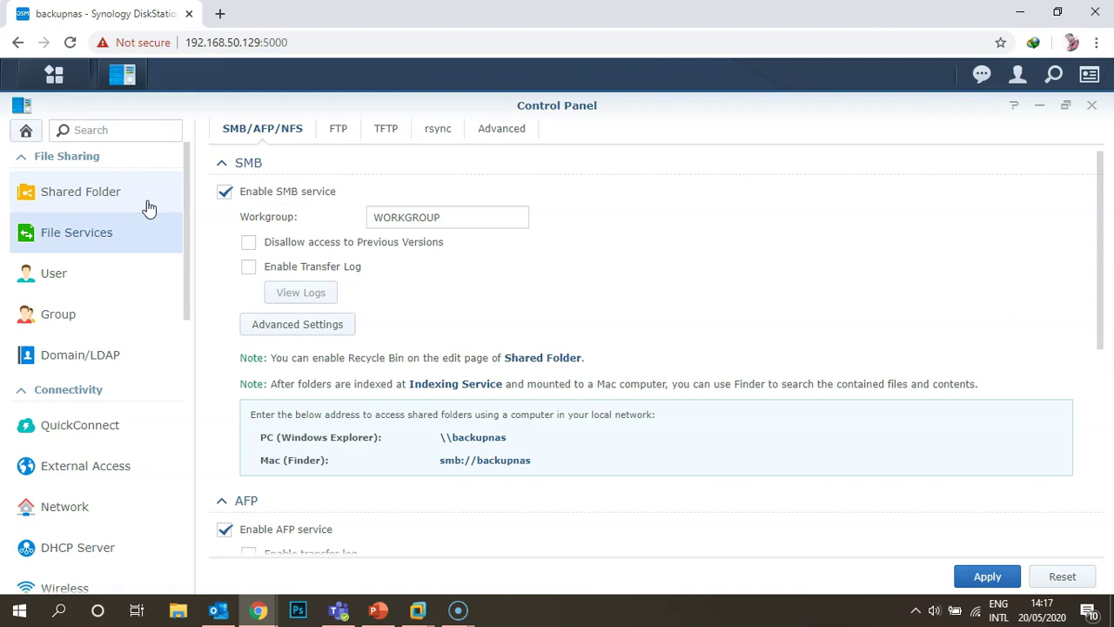
{"action": "scroll", "coordinate": [316, 301], "scroll_direction": "down", "scroll_amount": 3}
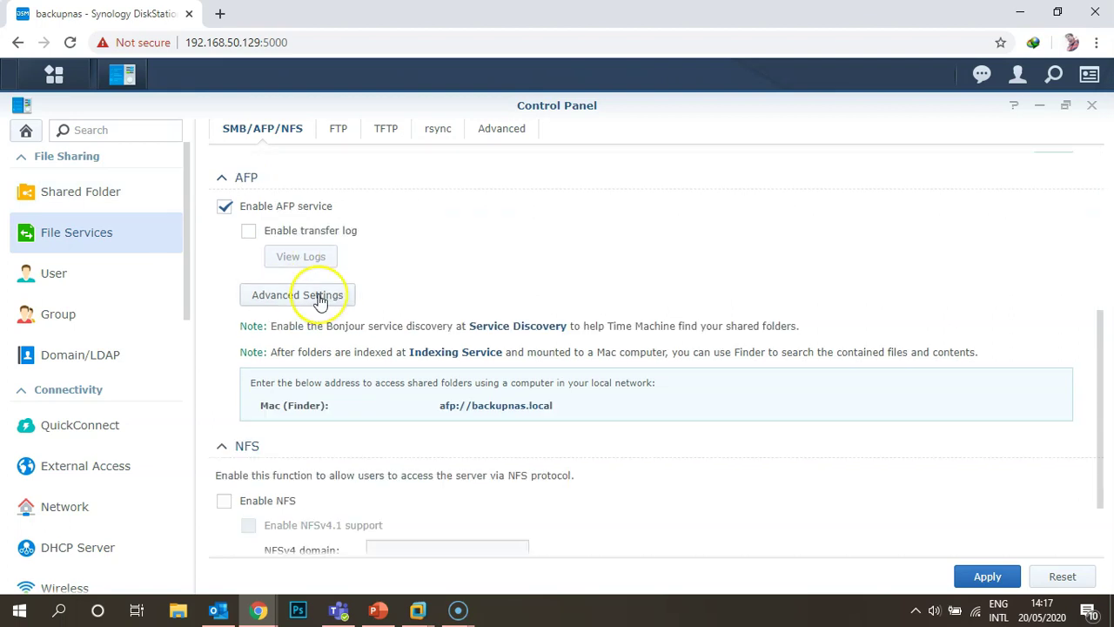
{"action": "scroll", "coordinate": [331, 410], "scroll_direction": "down", "scroll_amount": 1}
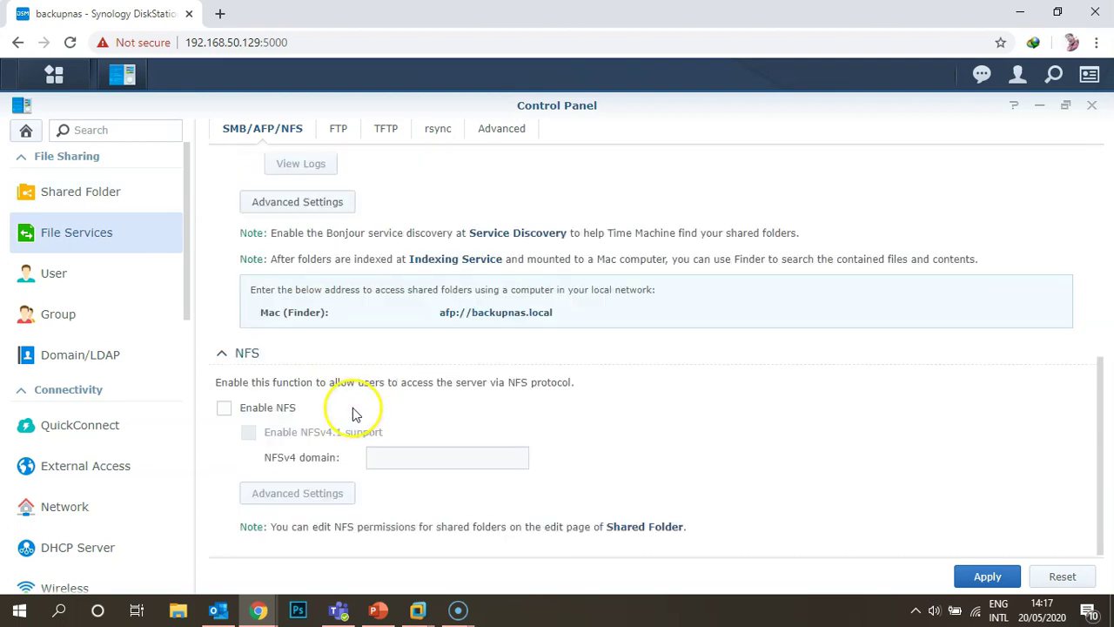
{"action": "left_click", "coordinate": [224, 408]}
{"action": "left_click", "coordinate": [224, 409]}
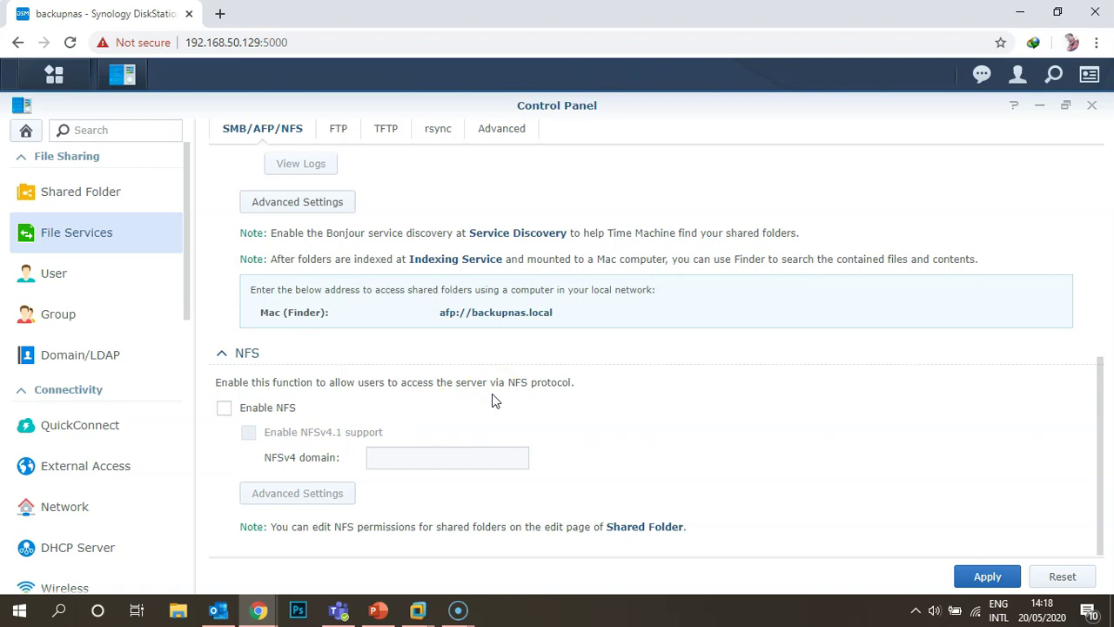
- Examine the FTP, TFTP, rsync and Advanced settings of File Services
{"action": "left_click", "coordinate": [340, 128]}
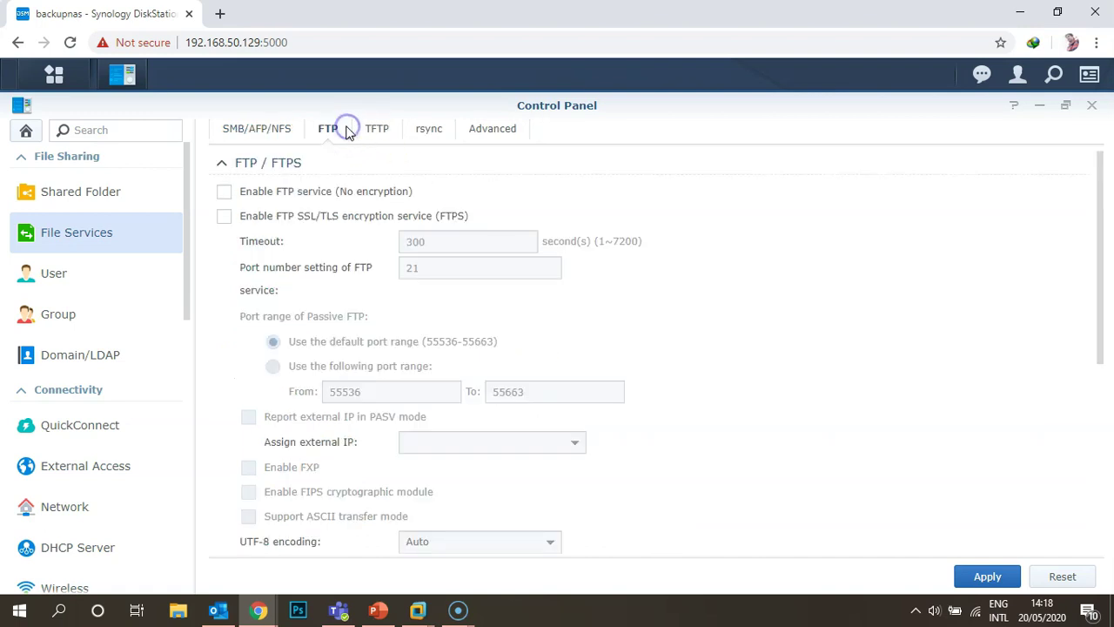
{"action": "left_click", "coordinate": [372, 132]}
{"action": "left_click", "coordinate": [415, 137]}
{"action": "left_click", "coordinate": [479, 137]}
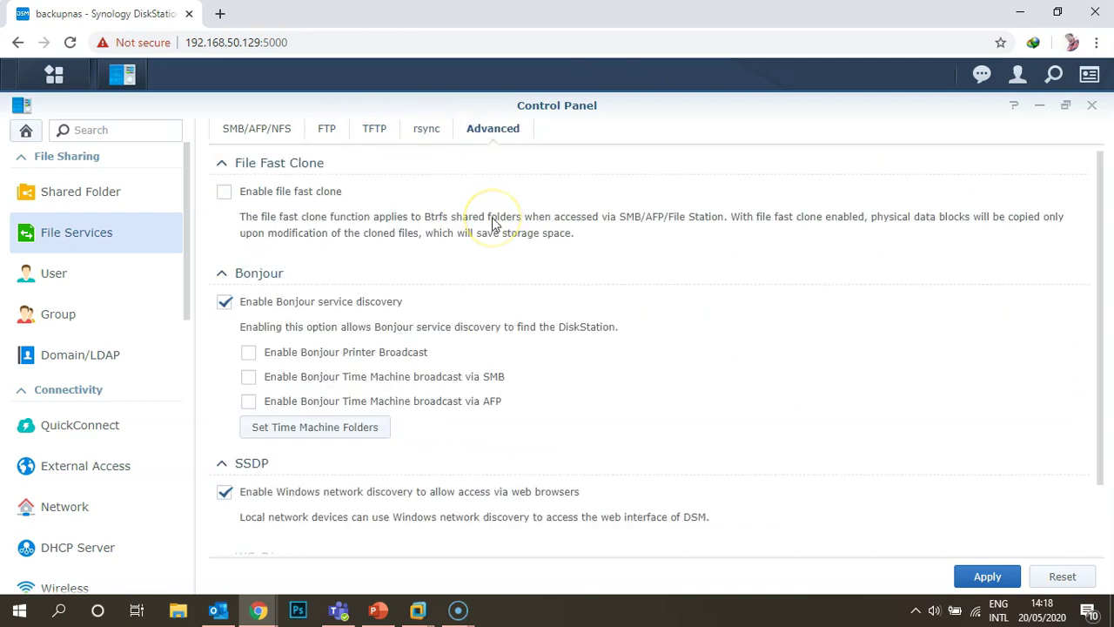
{"action": "scroll", "coordinate": [498, 228], "scroll_direction": "down", "scroll_amount": 1}
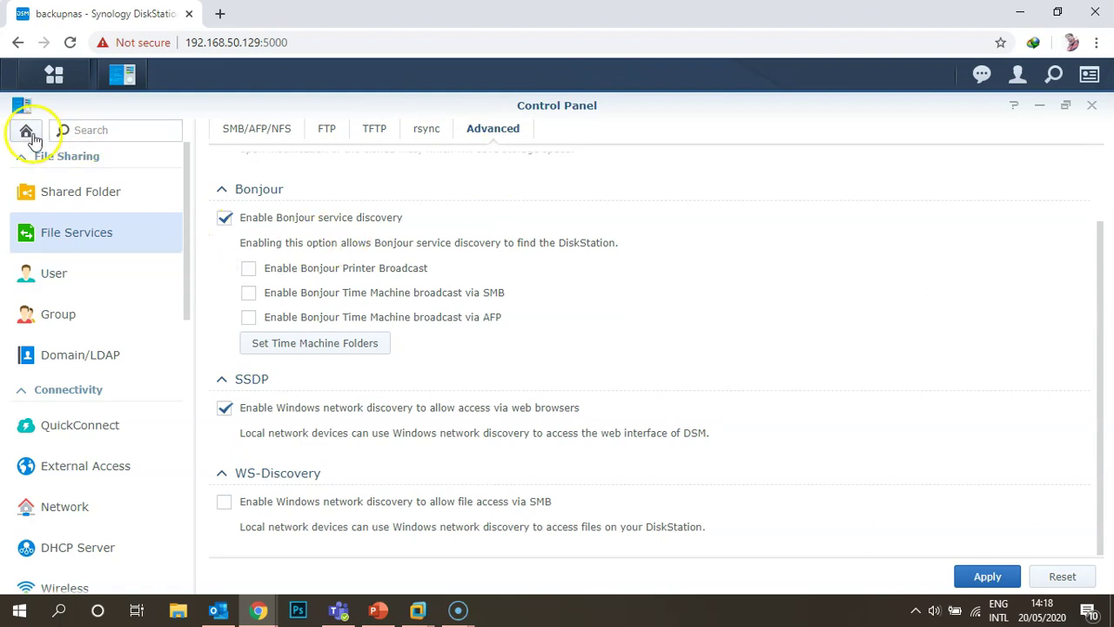
- View the user accounts and the groups of the DiskStation
{"action": "left_click", "coordinate": [42, 273]}
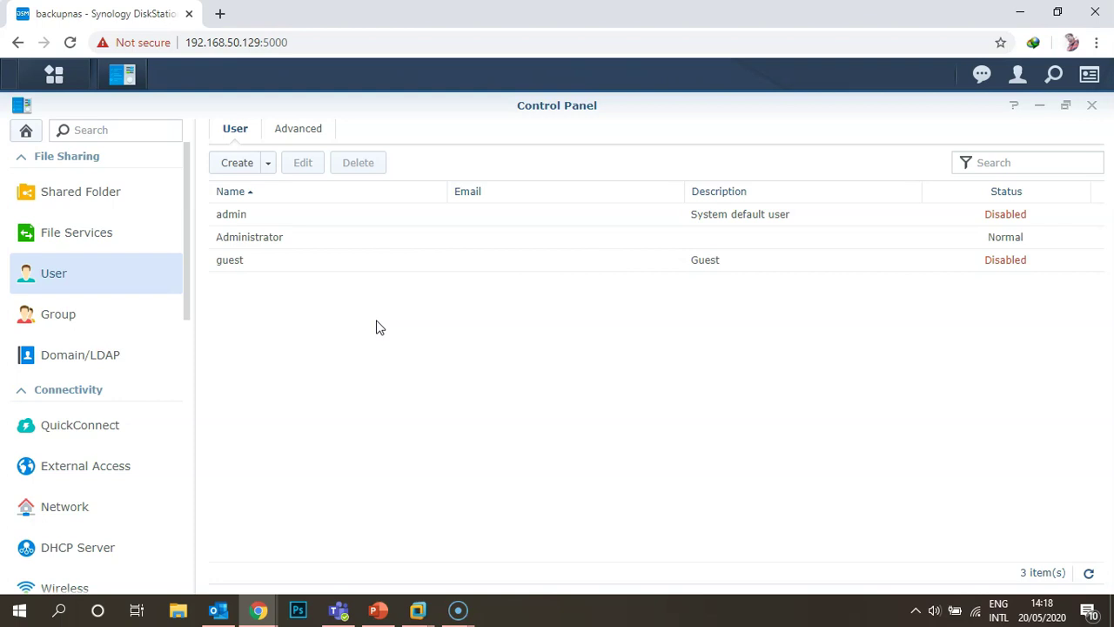
{"action": "left_click", "coordinate": [125, 312]}
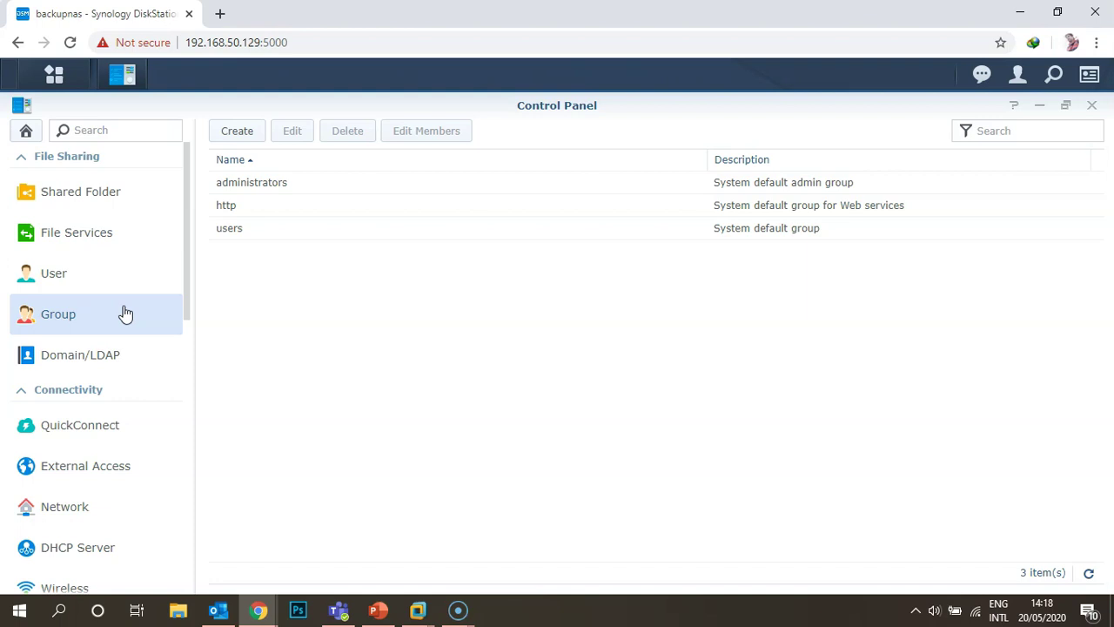
- View the Domain/LDAP settings and the user accounts, and return to the Control Panel overview
{"action": "left_click", "coordinate": [115, 348]}
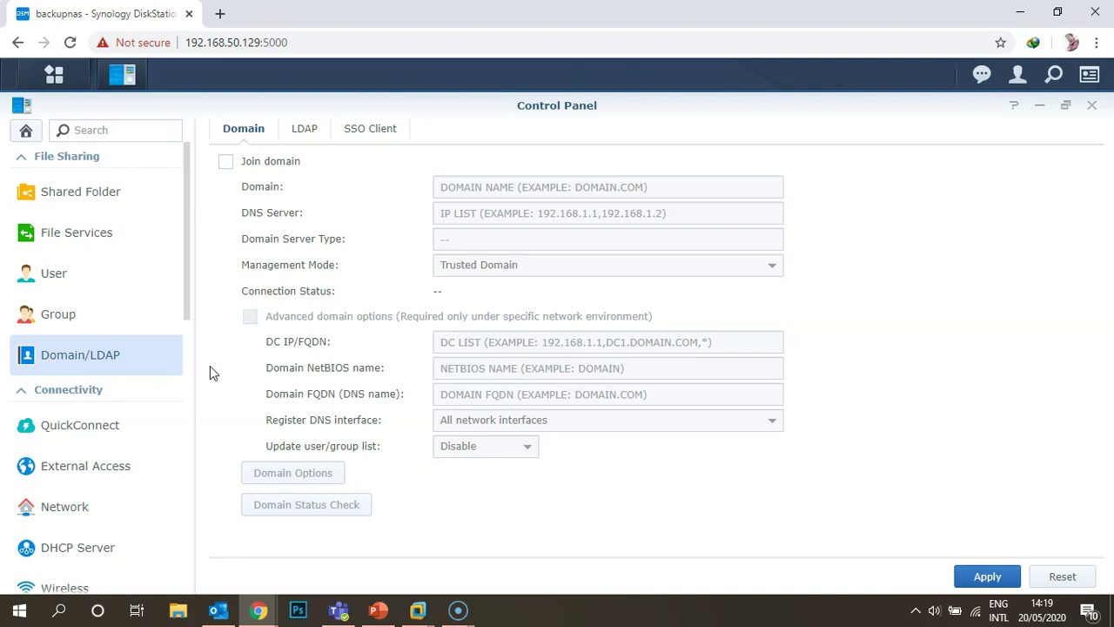
{"action": "left_click", "coordinate": [106, 272]}
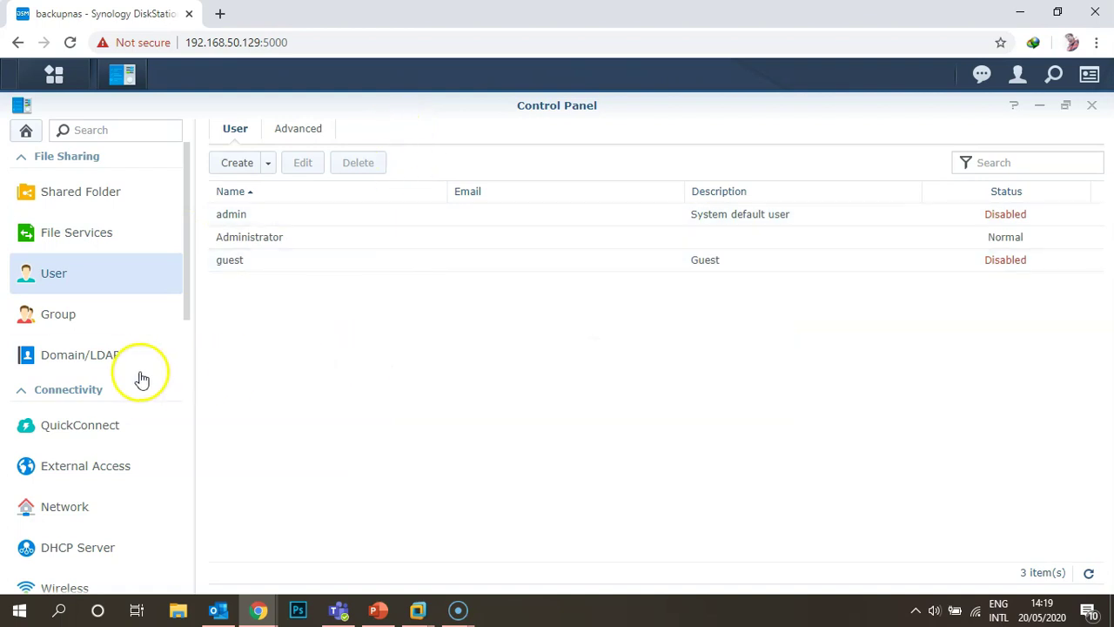
{"action": "scroll", "coordinate": [140, 375], "scroll_direction": "down", "scroll_amount": 3}
{"action": "scroll", "coordinate": [131, 300], "scroll_direction": "up", "scroll_amount": 1}
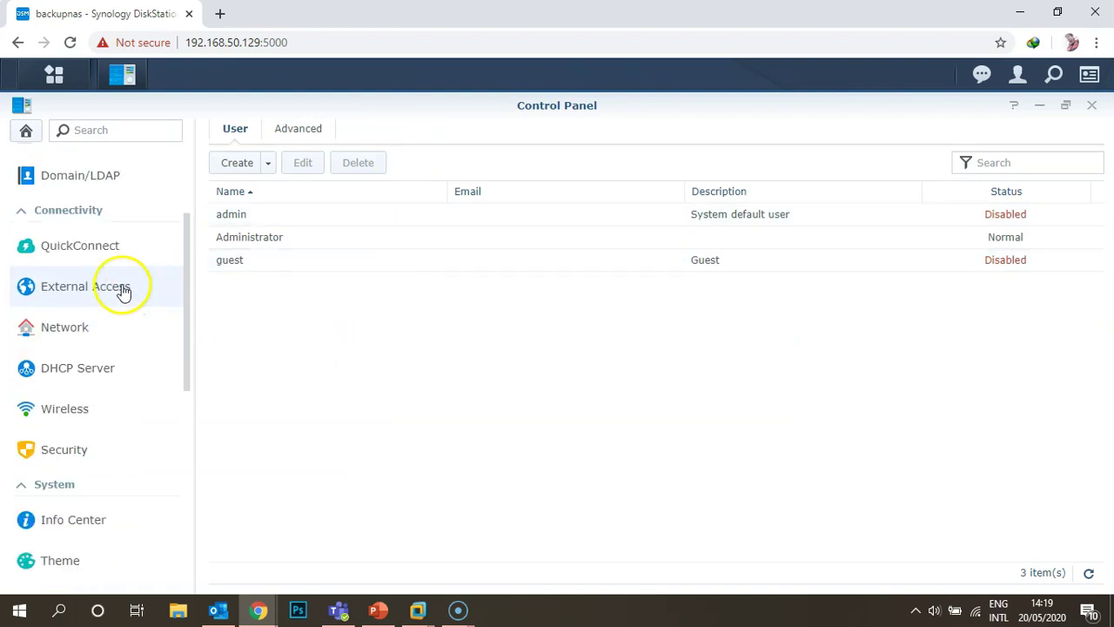
{"action": "left_click", "coordinate": [26, 130]}
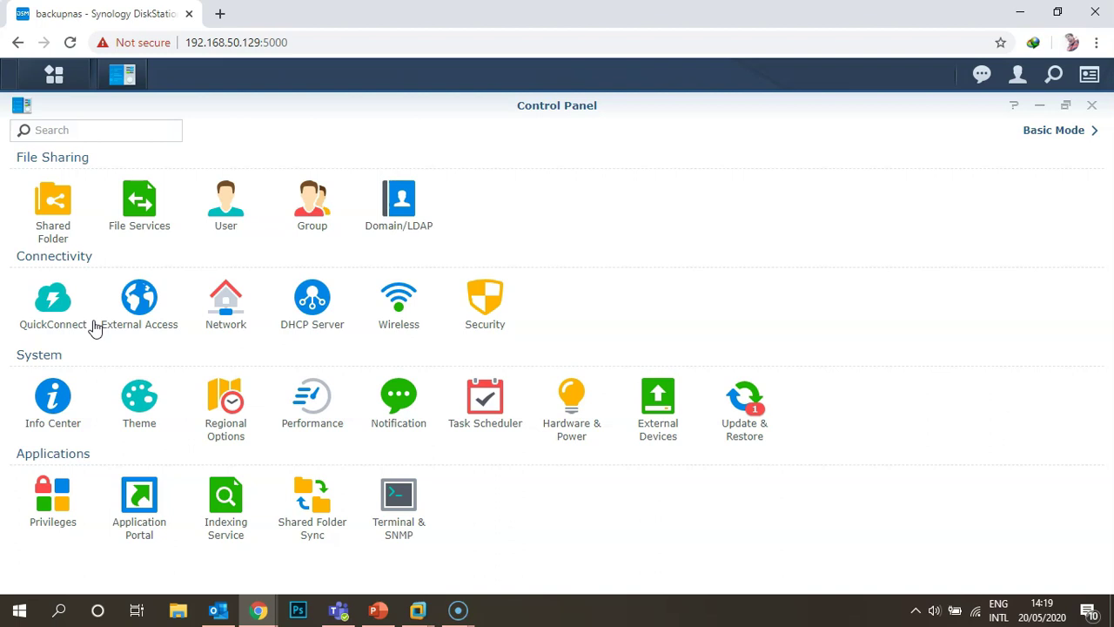
- Review the connectivity settings for QuickConnect, External Access, Network and its interfaces, DHCP Server and Wireless
{"action": "left_click", "coordinate": [41, 316]}
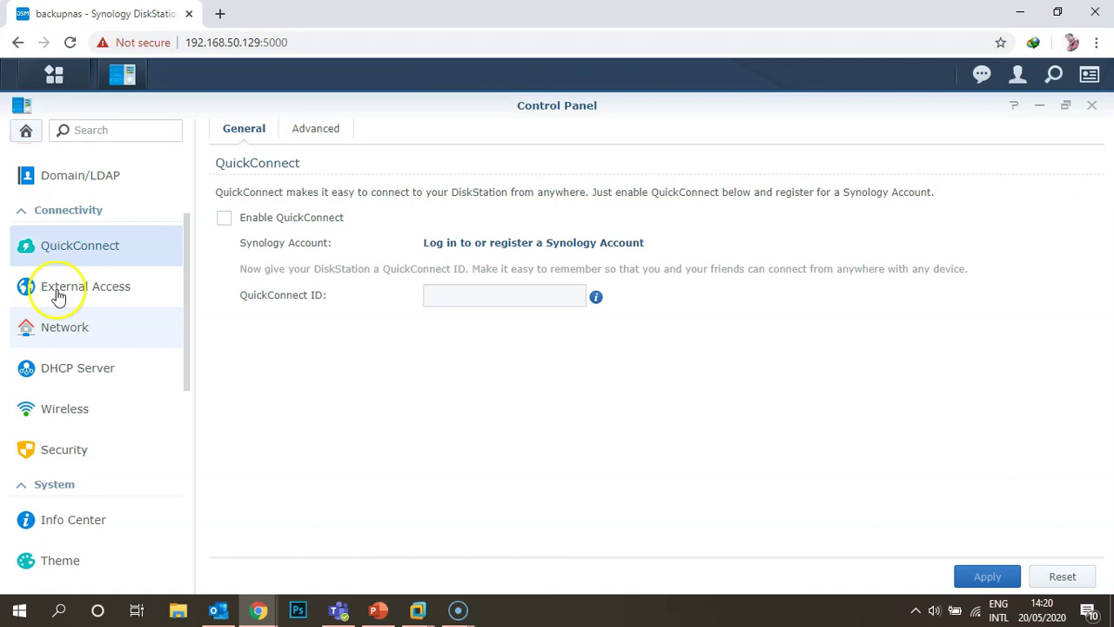
{"action": "left_click", "coordinate": [54, 292]}
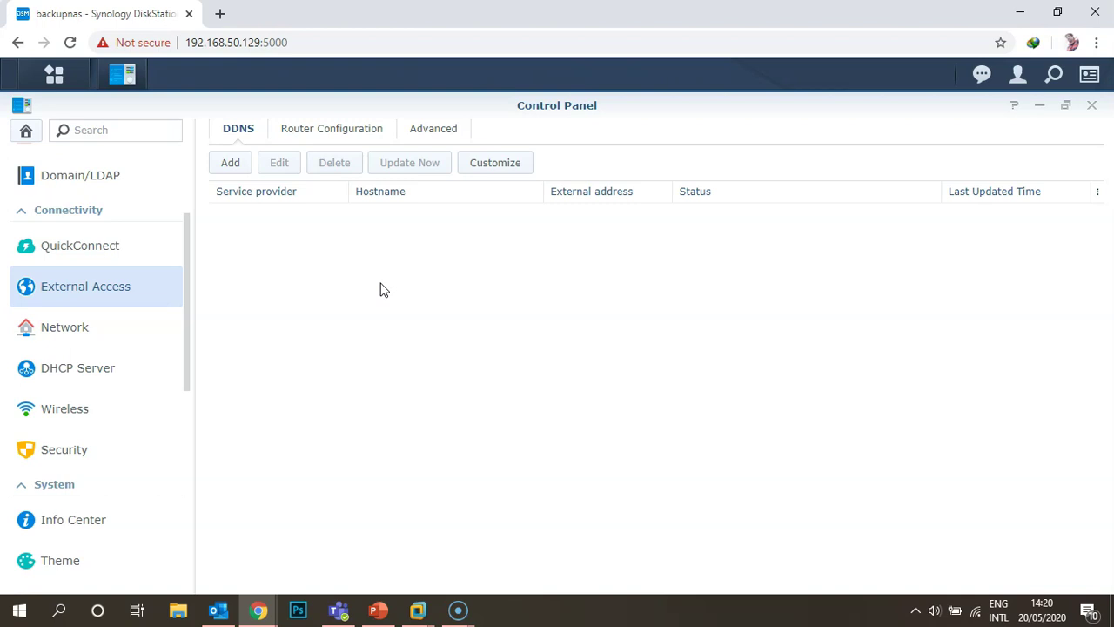
{"action": "left_click", "coordinate": [78, 327]}
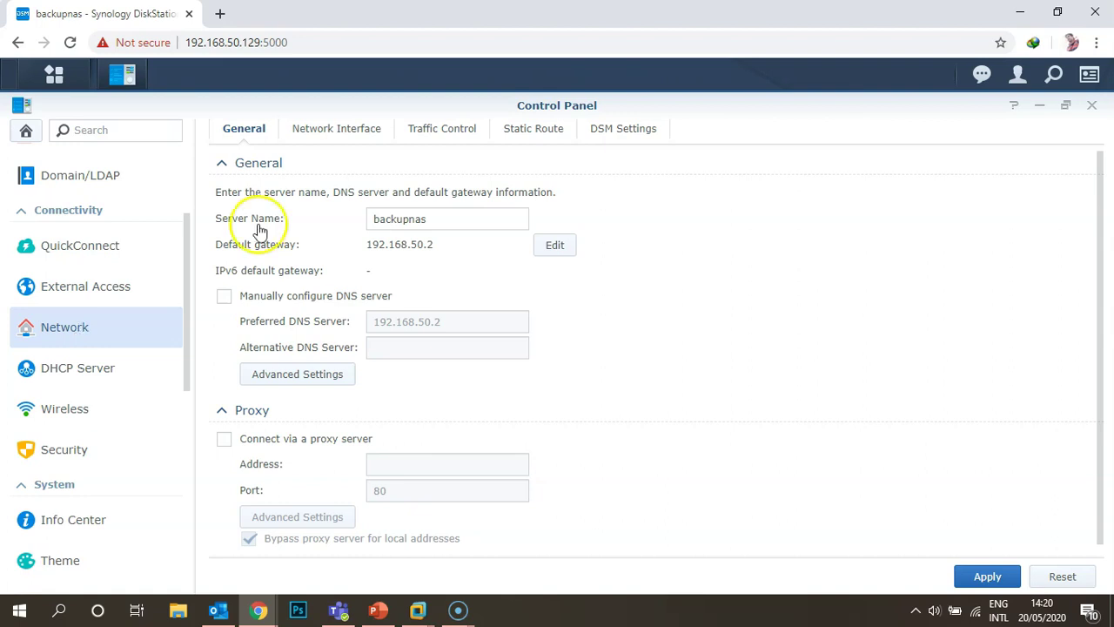
{"action": "left_click", "coordinate": [321, 126]}
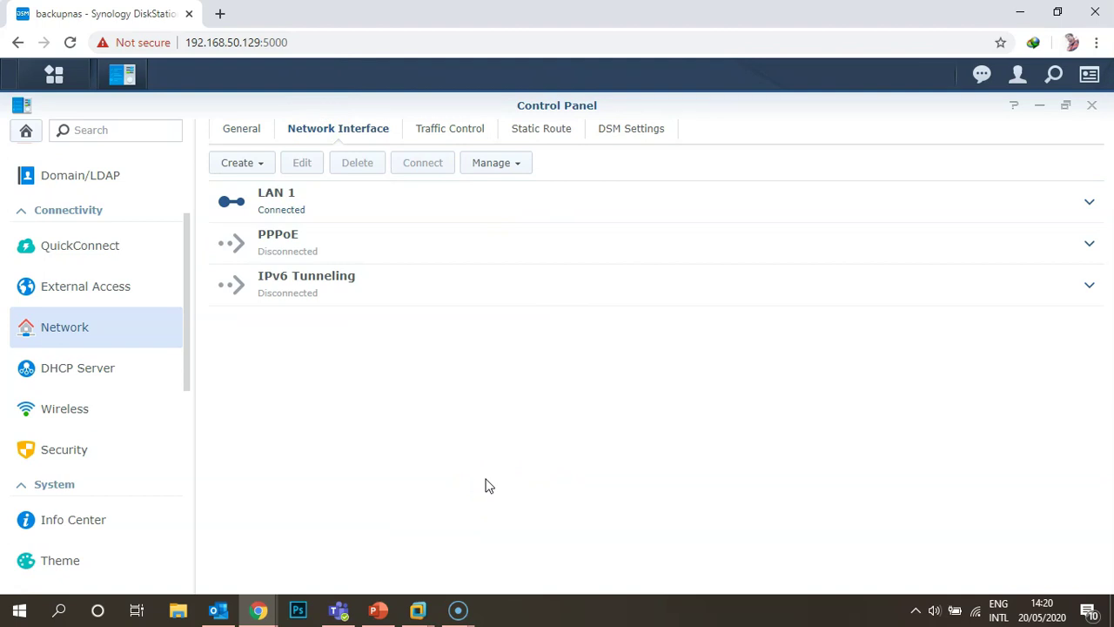
{"action": "left_click", "coordinate": [93, 371]}
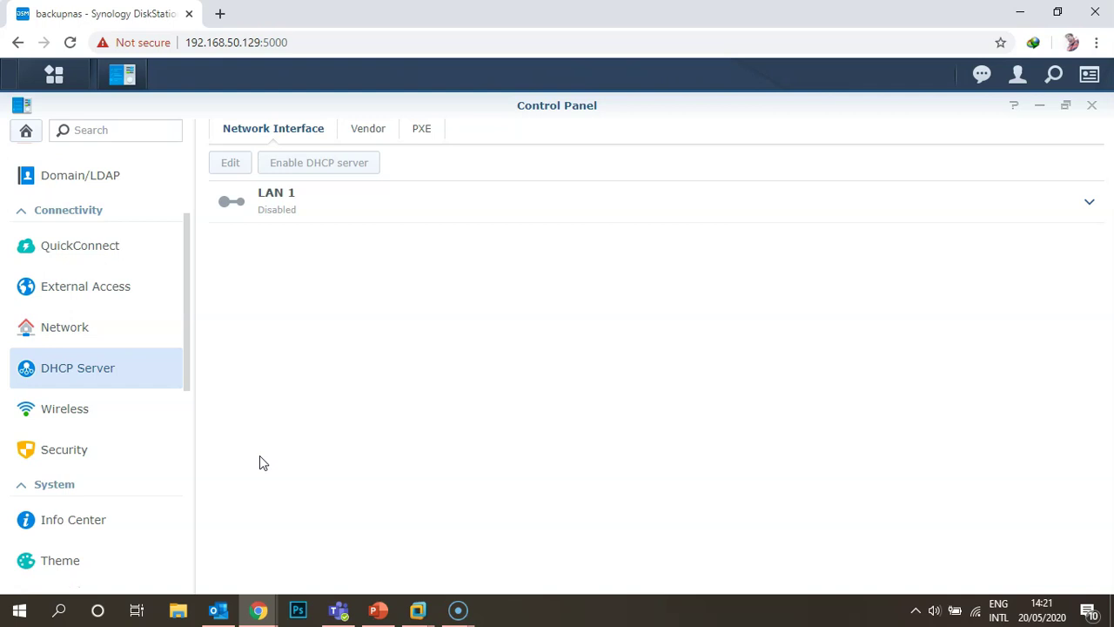
{"action": "left_click", "coordinate": [111, 417]}
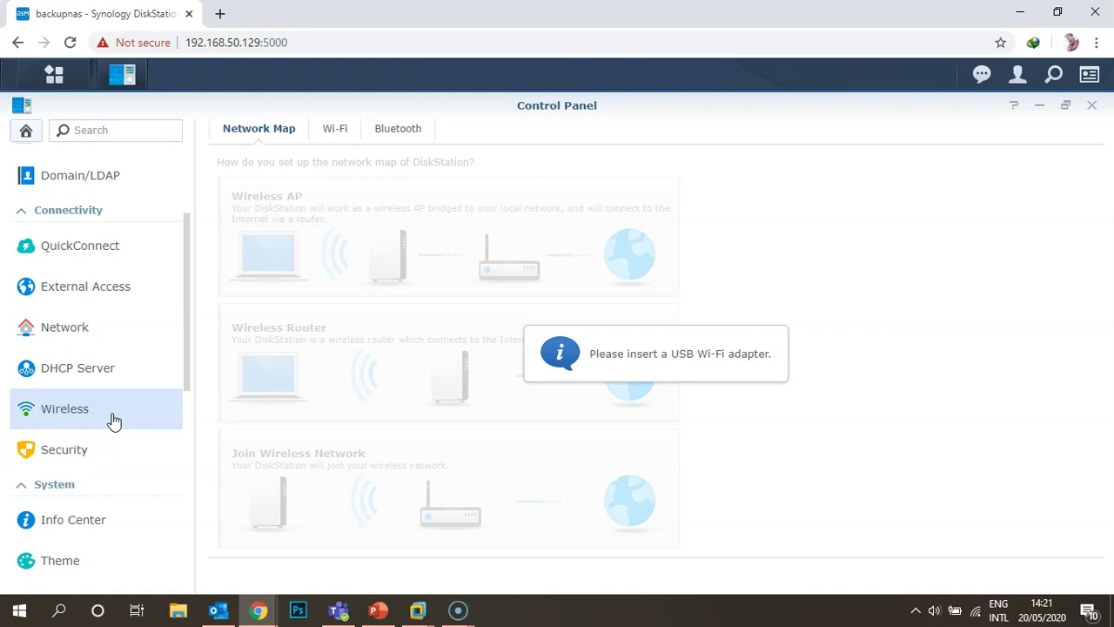
- Examine the Security settings, including the firewall, protection, account auto block and certificates
{"action": "left_click", "coordinate": [85, 459]}
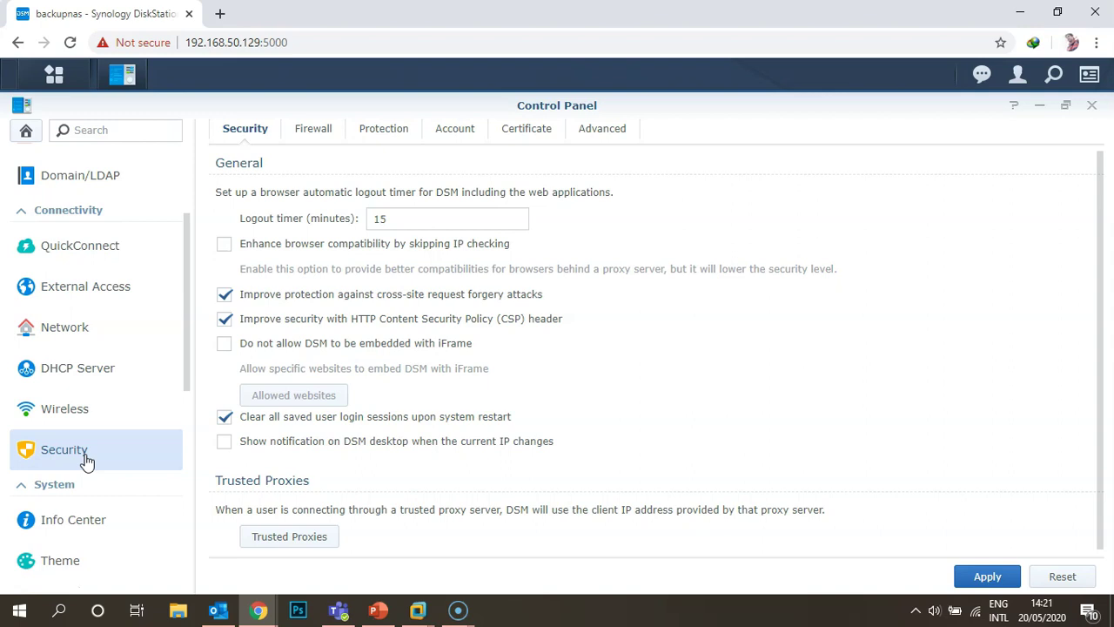
{"action": "left_click", "coordinate": [318, 133]}
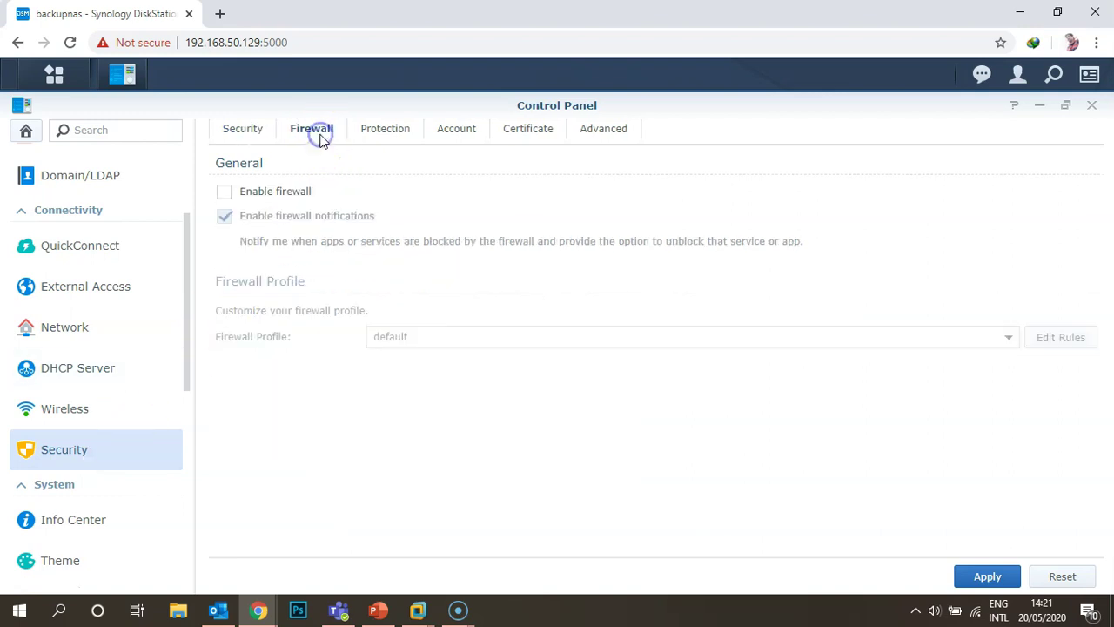
{"action": "left_click", "coordinate": [379, 131]}
{"action": "left_click", "coordinate": [451, 132]}
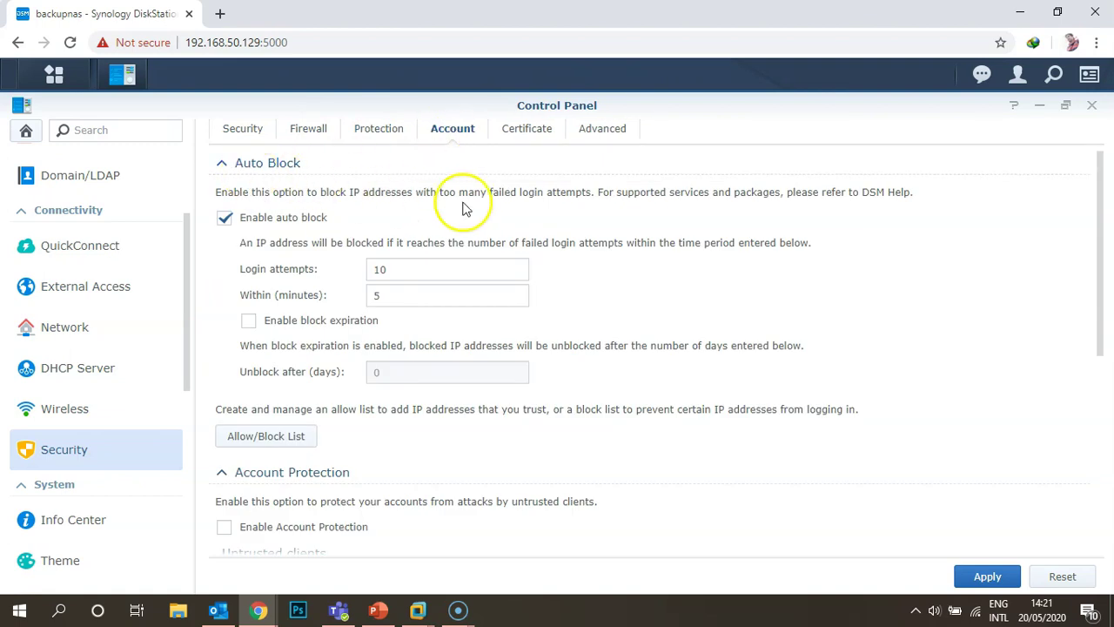
{"action": "left_click", "coordinate": [525, 132]}
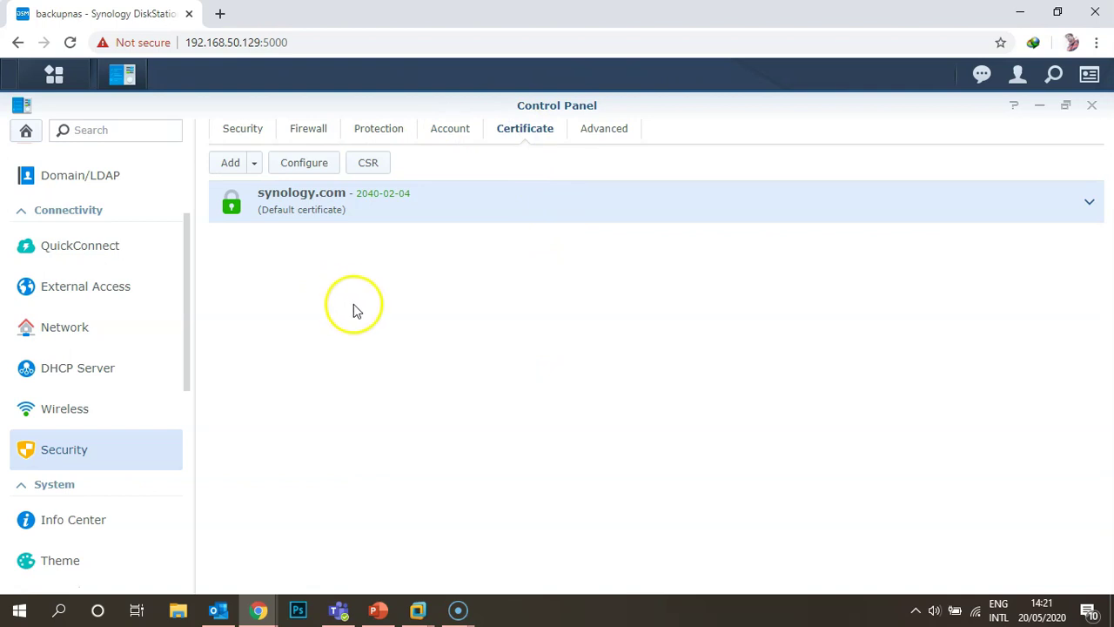
{"action": "scroll", "coordinate": [187, 311], "scroll_direction": "down", "scroll_amount": 4}
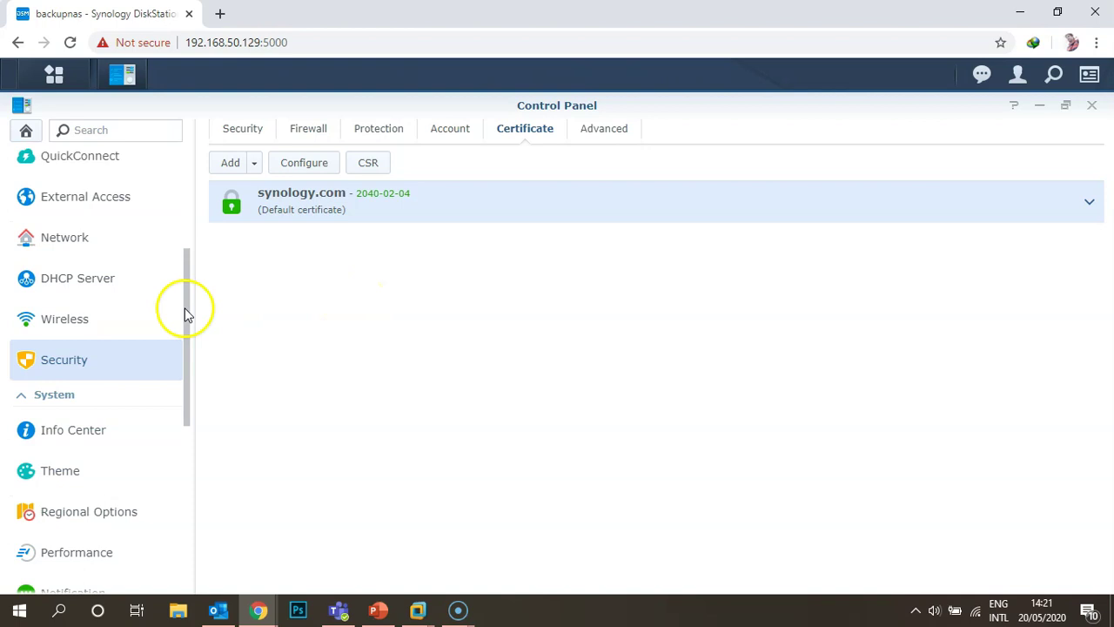
- Return to the Control Panel overview and review the general, network, storage and service information in Info Center
{"action": "left_click", "coordinate": [25, 130]}
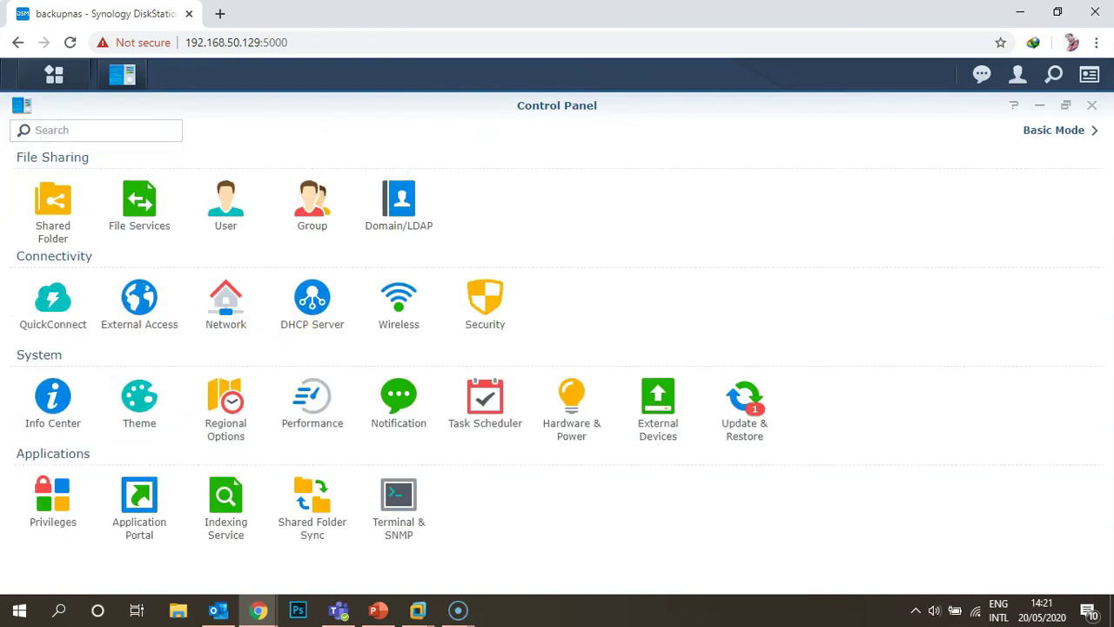
{"action": "left_click_drag", "start_coordinate": [16, 354], "coordinate": [113, 352]}
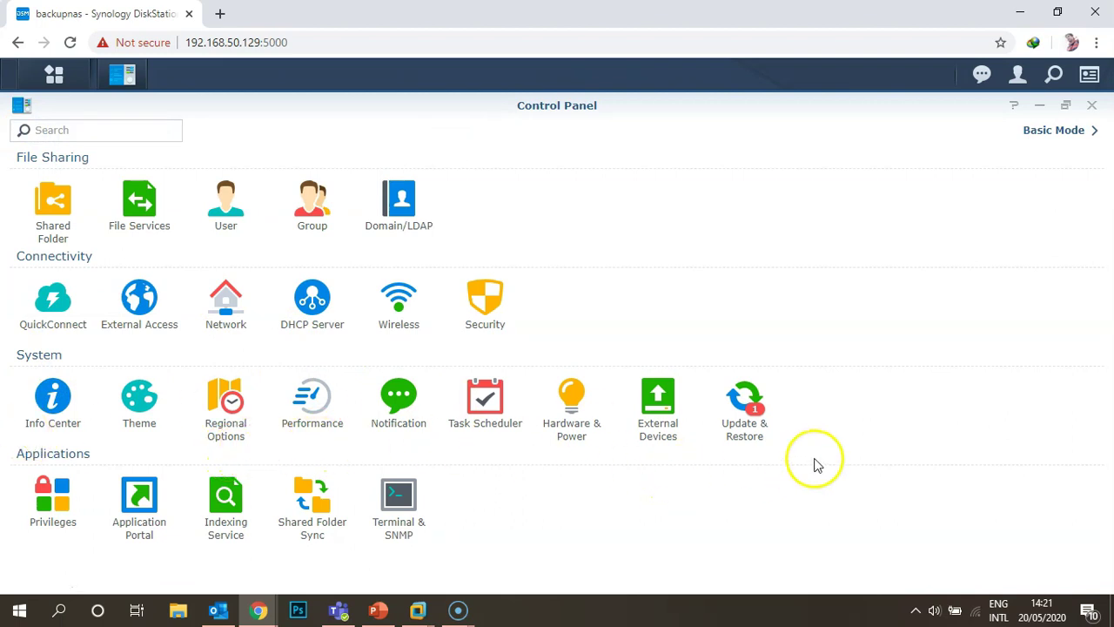
{"action": "left_click", "coordinate": [61, 397]}
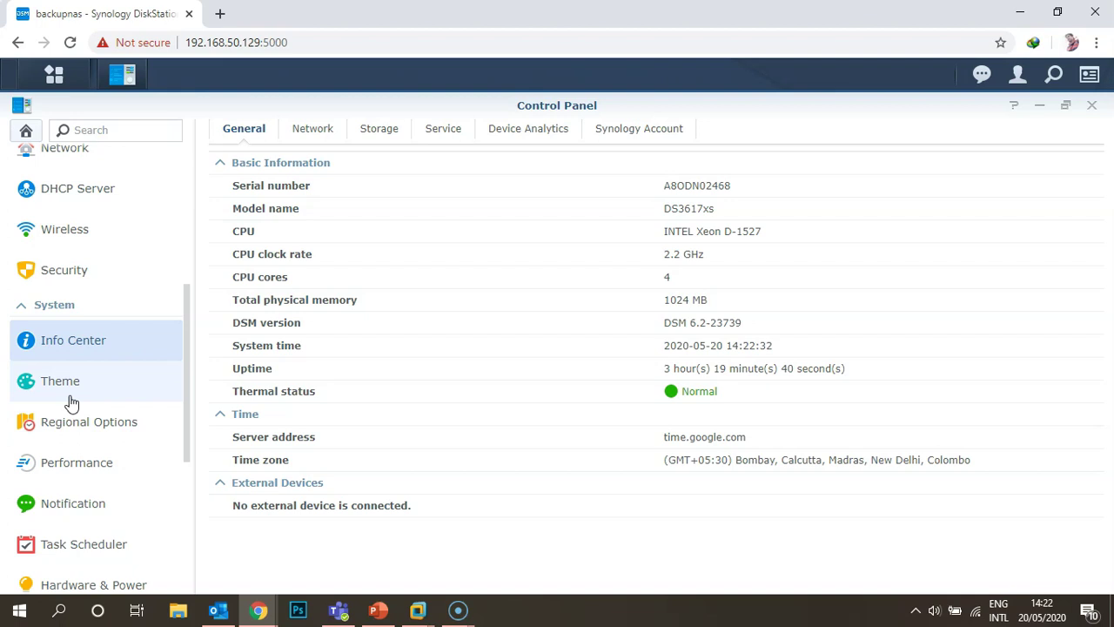
{"action": "left_click", "coordinate": [338, 121]}
{"action": "left_click", "coordinate": [375, 135]}
{"action": "left_click", "coordinate": [451, 135]}
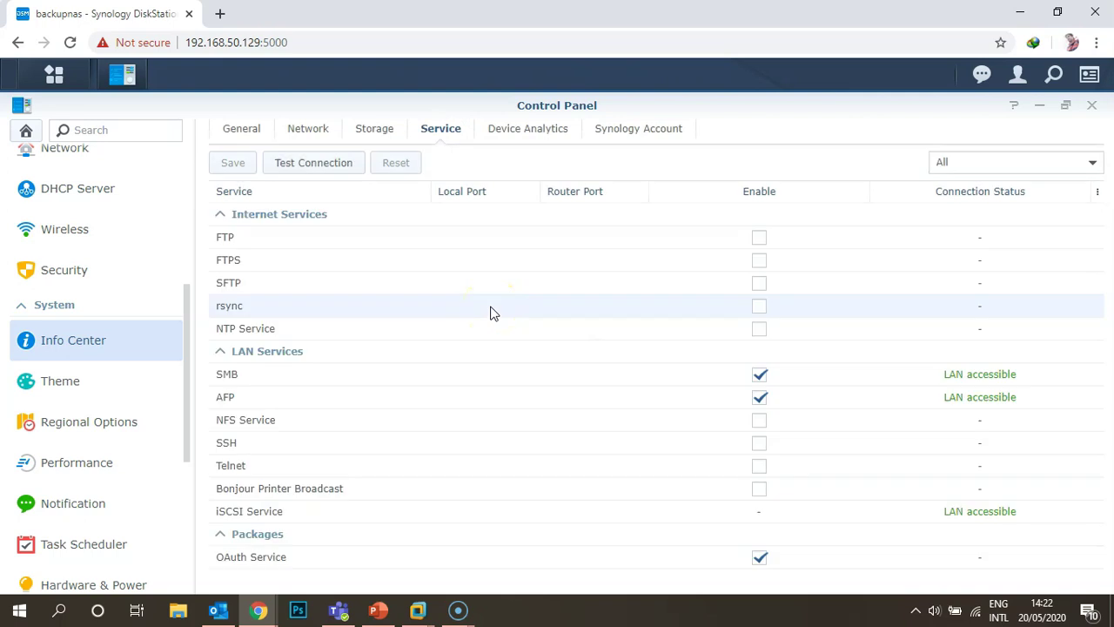
- Examine the login style settings and the available Light and Dark desktop themes, keeping the current theme
{"action": "left_click", "coordinate": [92, 379]}
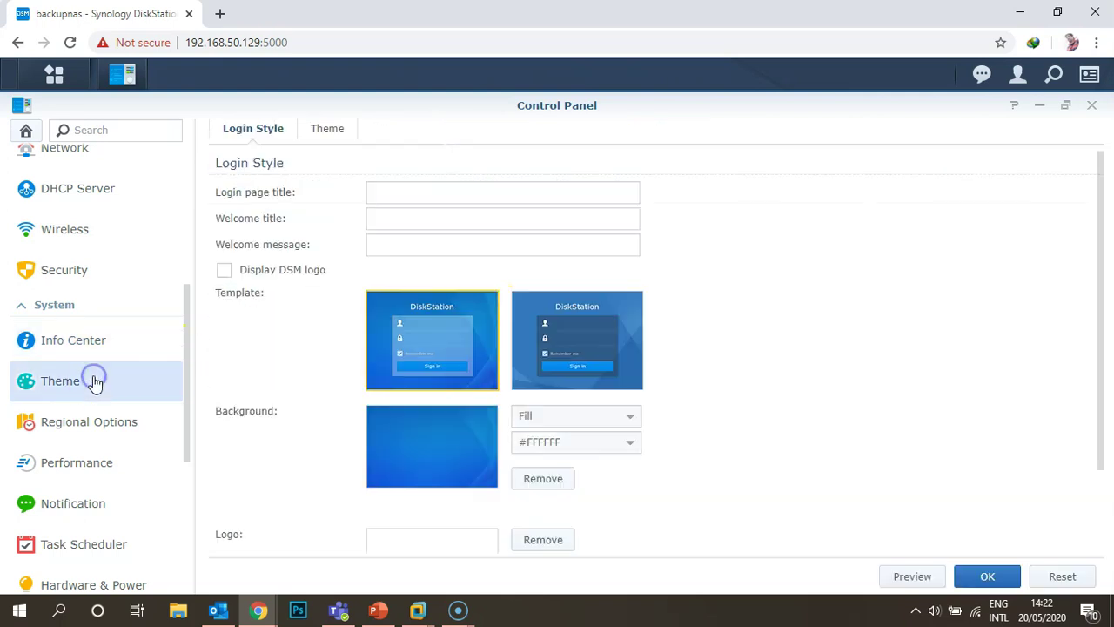
{"action": "scroll", "coordinate": [95, 384], "scroll_direction": "down", "scroll_amount": 1}
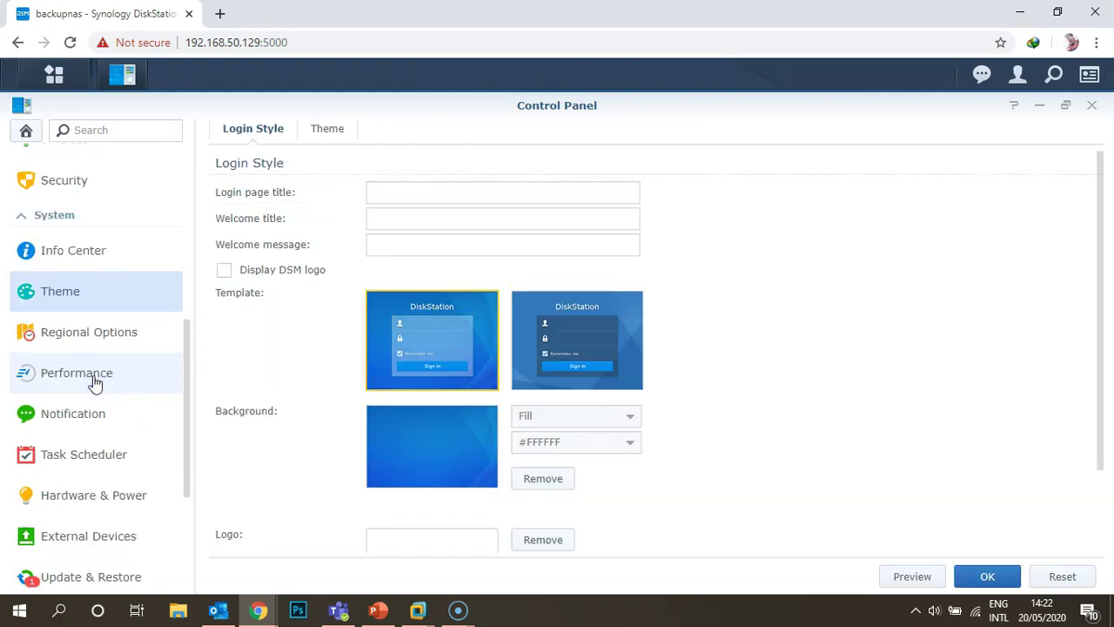
{"action": "left_click", "coordinate": [275, 350]}
{"action": "left_click", "coordinate": [280, 345]}
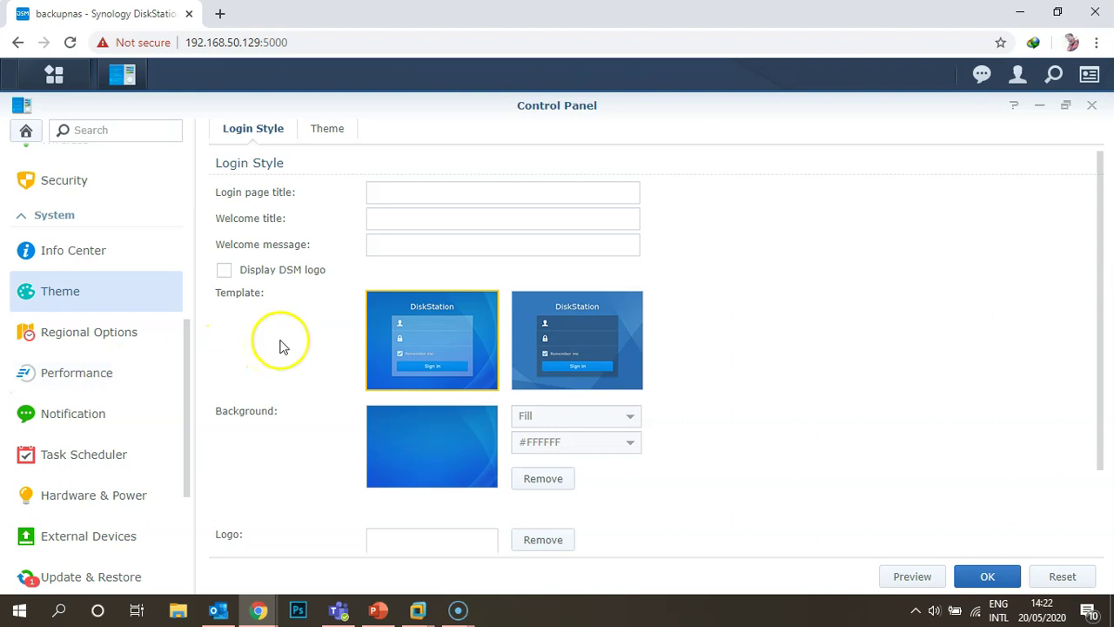
{"action": "left_click", "coordinate": [323, 138]}
{"action": "left_click", "coordinate": [433, 170]}
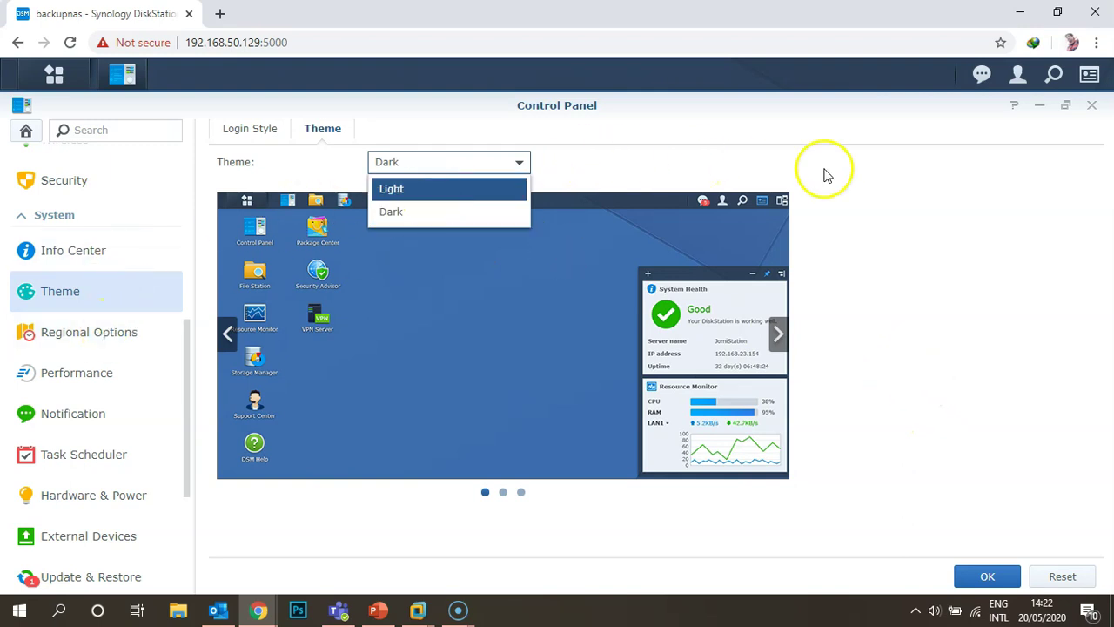
{"action": "left_click", "coordinate": [964, 167]}
- Review the system settings for Regional Options, Performance, Notification and Task Scheduler
{"action": "left_click", "coordinate": [108, 334]}
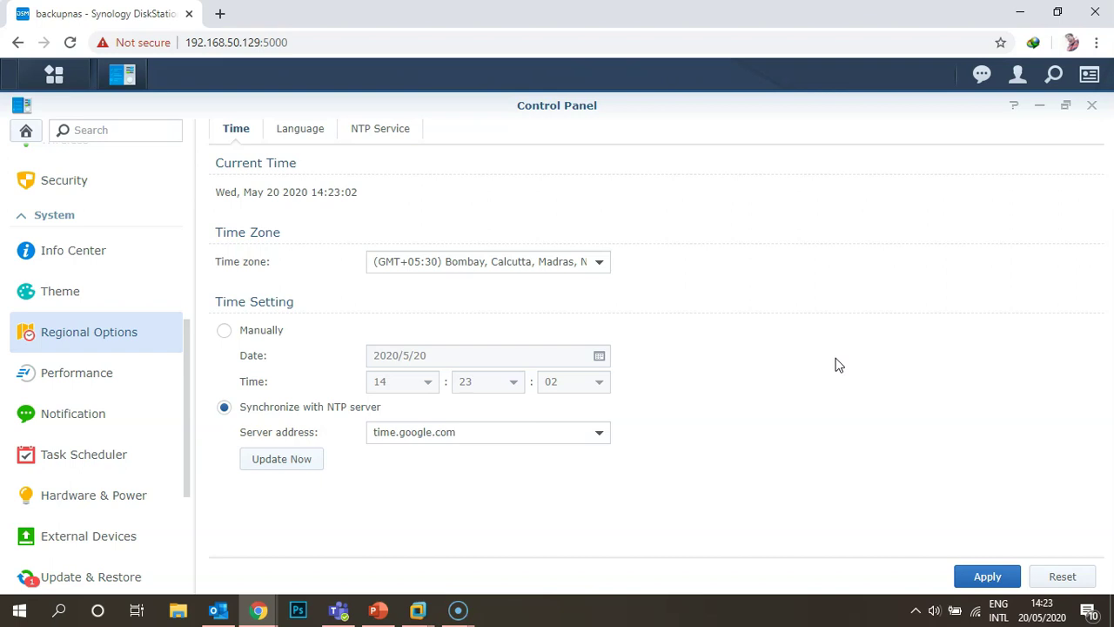
{"action": "left_click", "coordinate": [75, 372]}
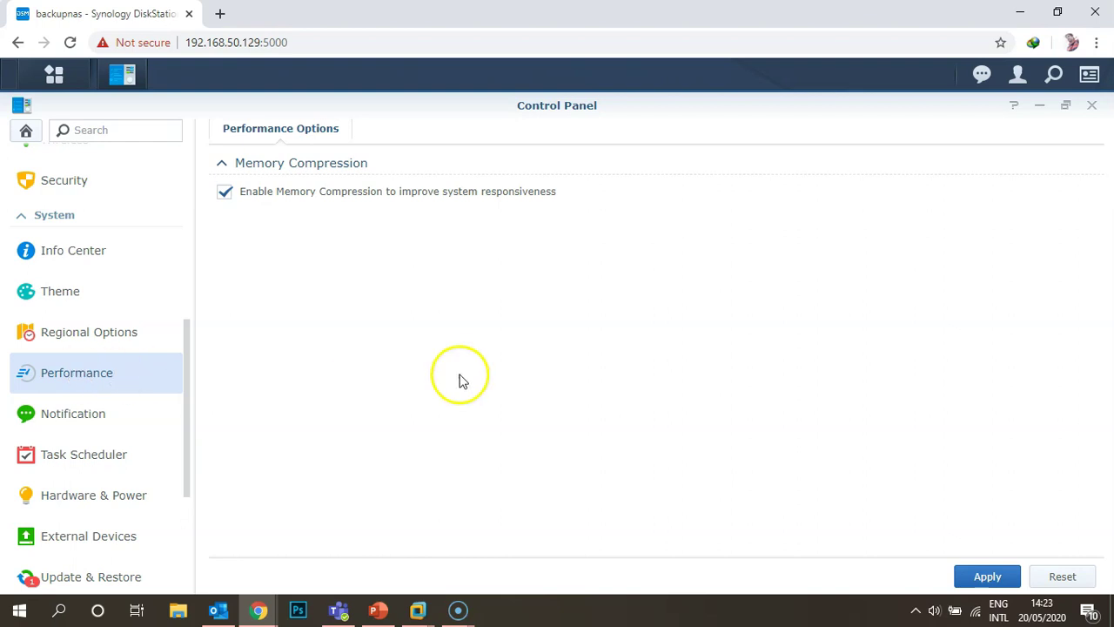
{"action": "left_click", "coordinate": [56, 402]}
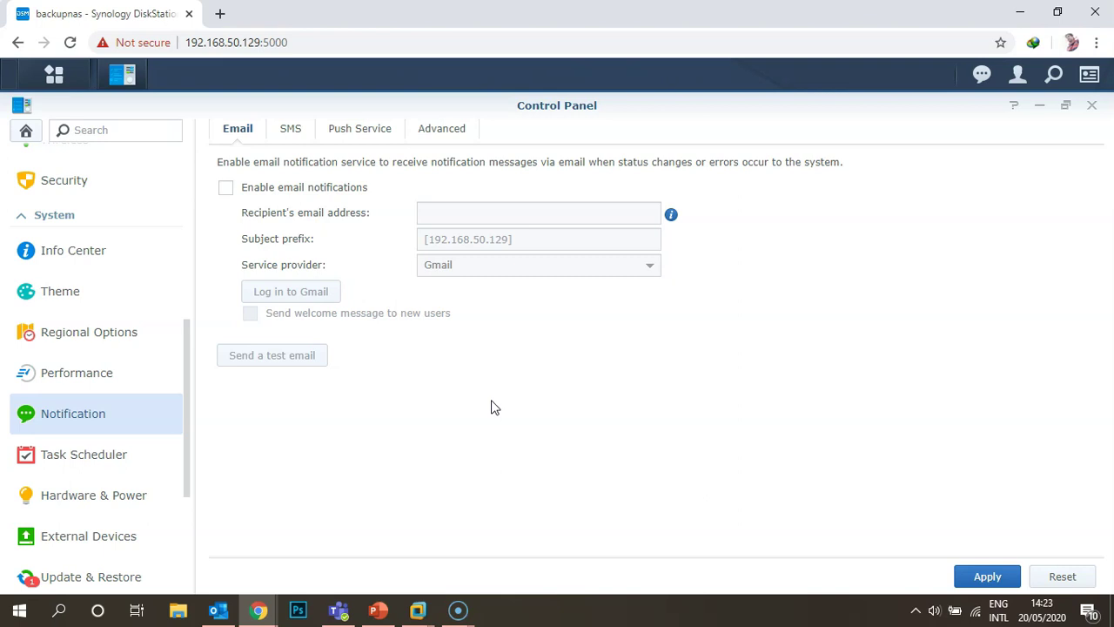
{"action": "left_click", "coordinate": [89, 456]}
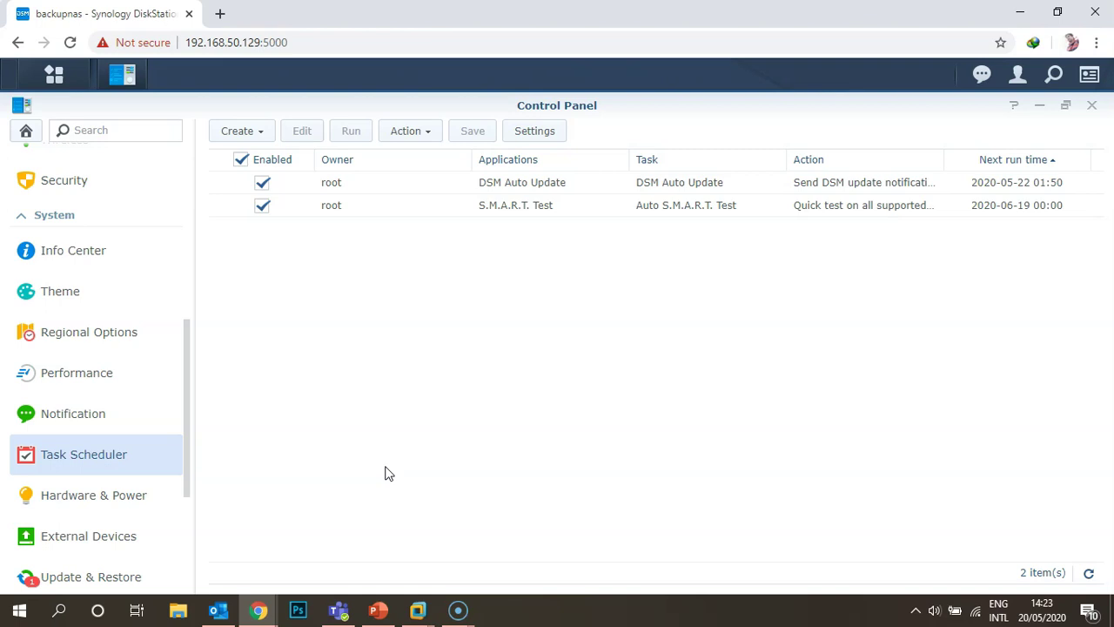
- Examine the Hardware & Power settings: general options, power schedule, HDD hibernation and UPS
{"action": "left_click", "coordinate": [182, 492]}
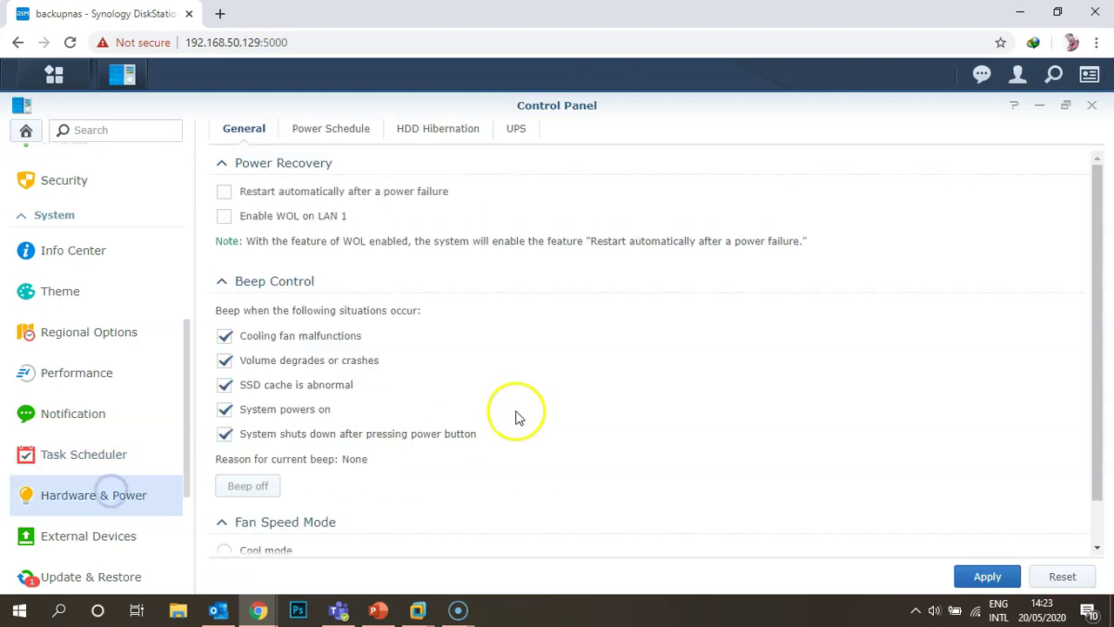
{"action": "scroll", "coordinate": [517, 416], "scroll_direction": "down", "scroll_amount": 1}
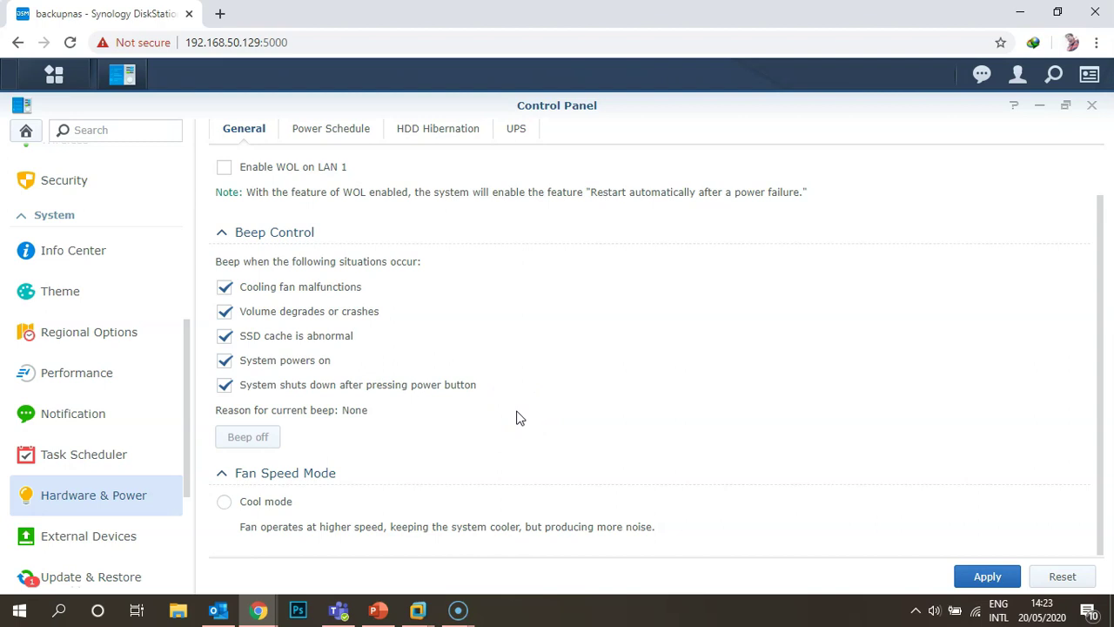
{"action": "left_click", "coordinate": [334, 131]}
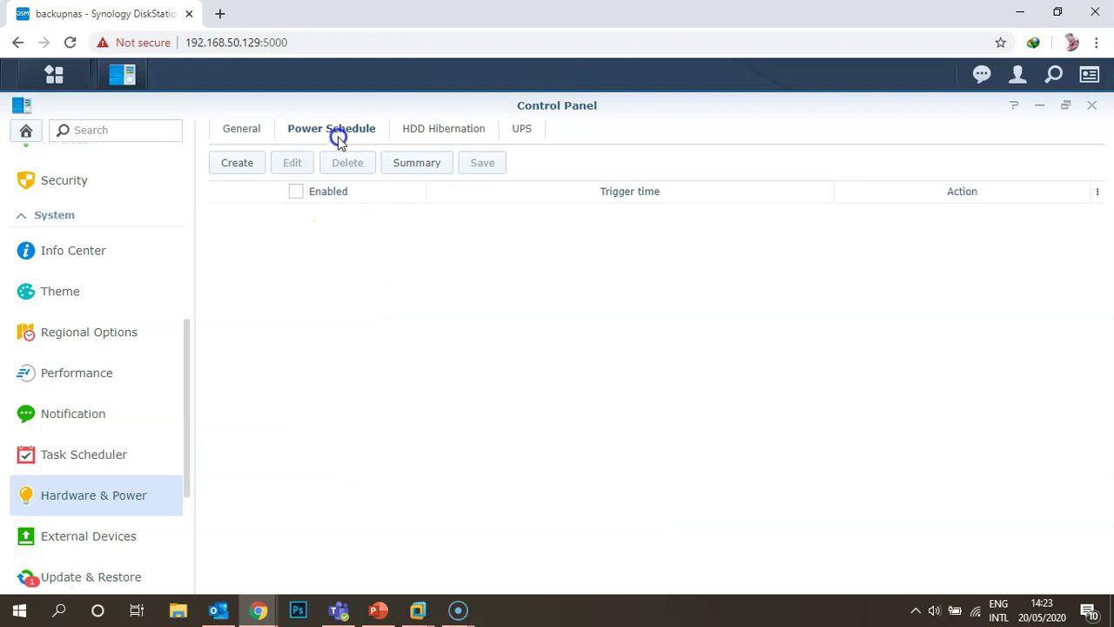
{"action": "left_click", "coordinate": [444, 129]}
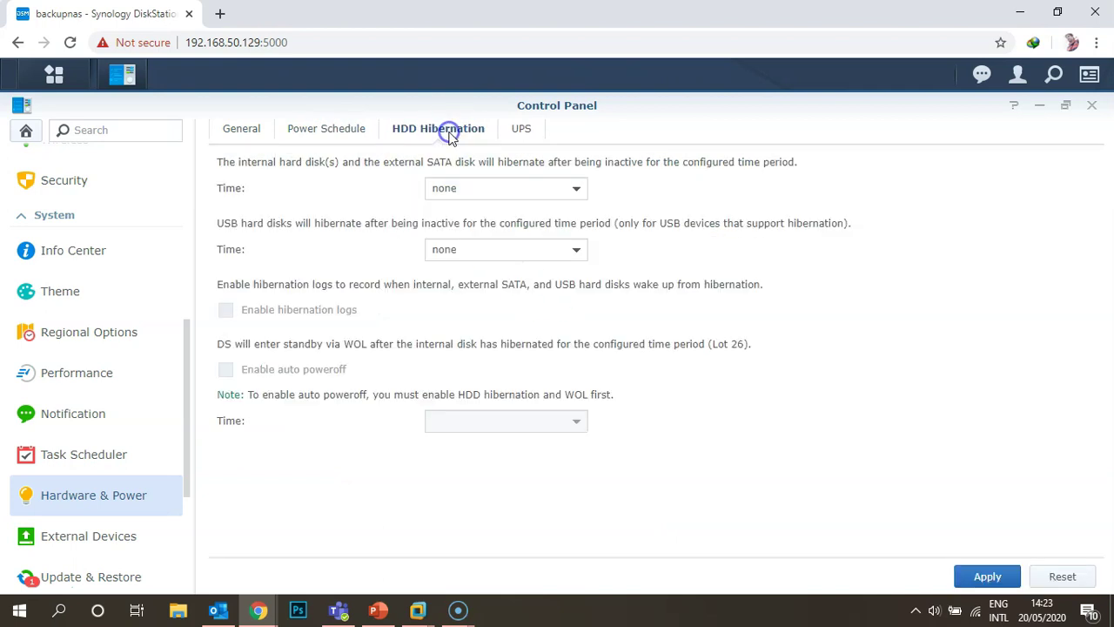
{"action": "left_click", "coordinate": [526, 135]}
- Review the External Devices and Printer settings, viewing the first page of the Network Printer Setup Wizard before cancelling it
{"action": "scroll", "coordinate": [124, 391], "scroll_direction": "down", "scroll_amount": 2}
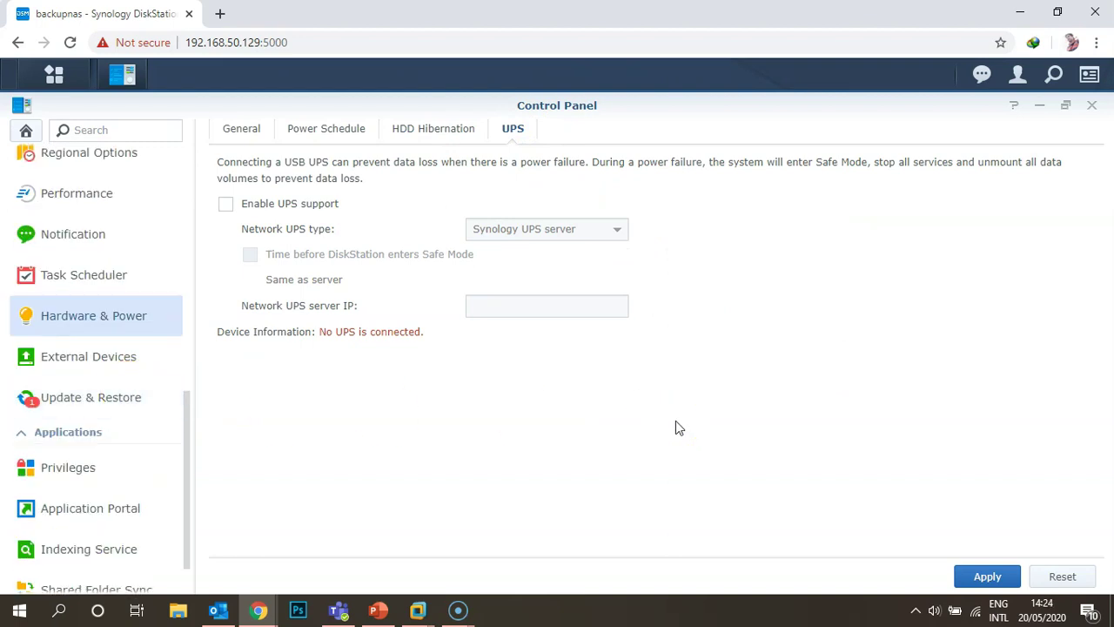
{"action": "left_click", "coordinate": [91, 373]}
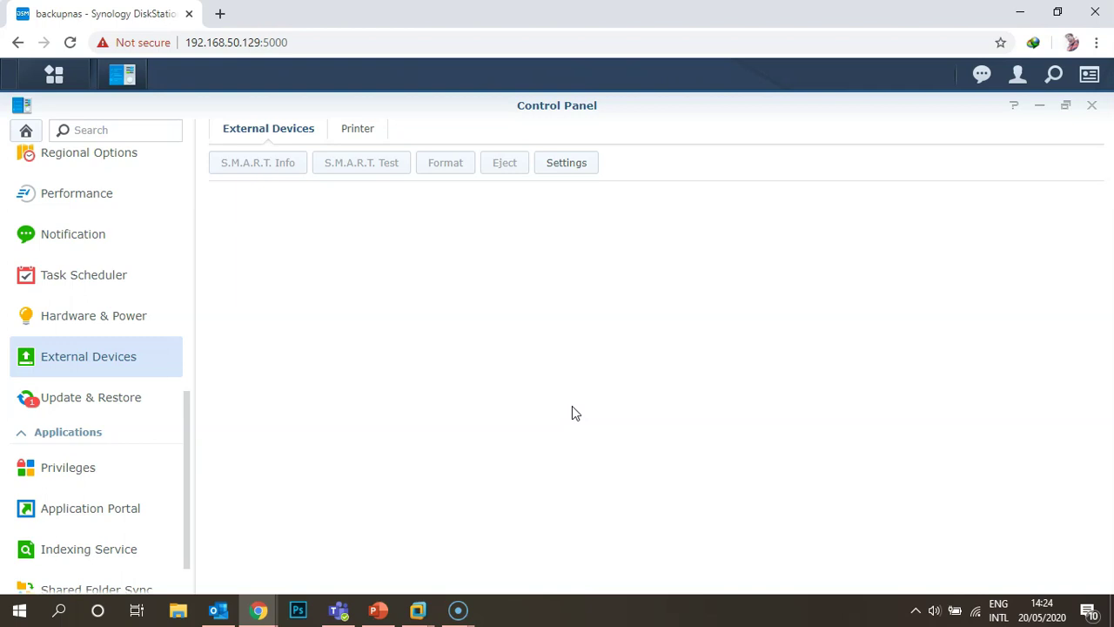
{"action": "left_click", "coordinate": [358, 129]}
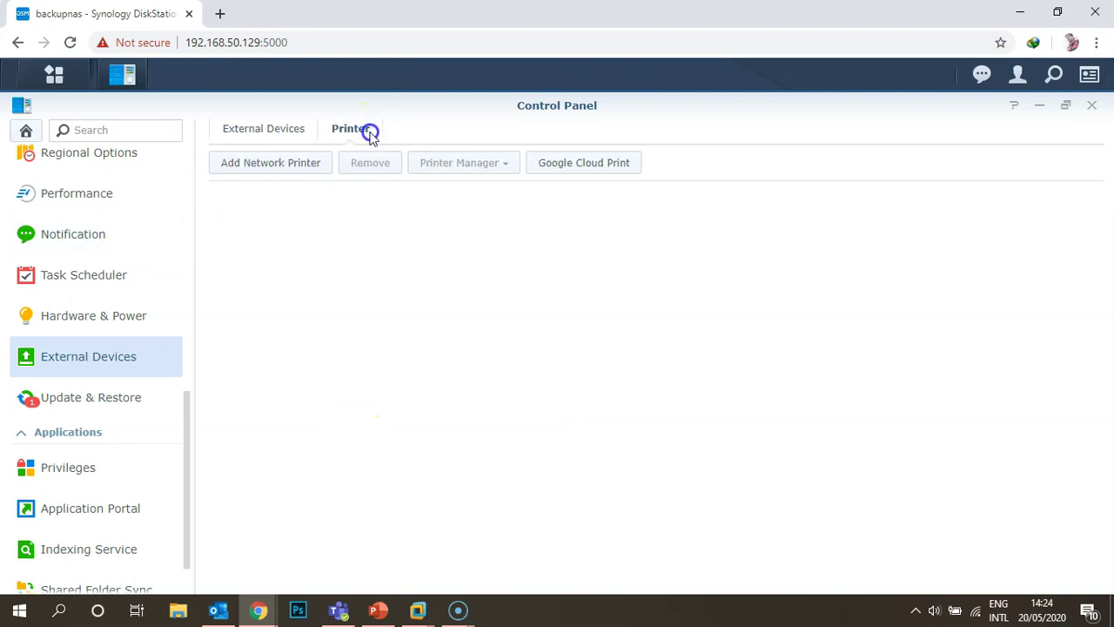
{"action": "left_click", "coordinate": [273, 161]}
{"action": "left_click", "coordinate": [577, 348]}
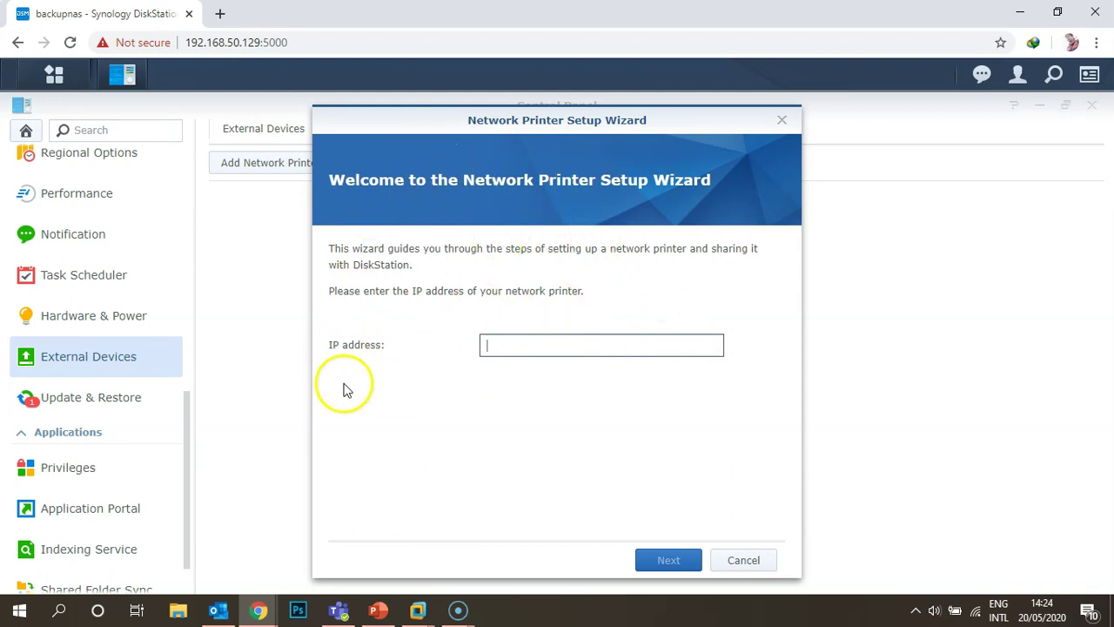
{"action": "left_click", "coordinate": [737, 560]}
- Check the DSM update information in Update & Restore and return to the Control Panel overview
{"action": "left_click", "coordinate": [157, 400]}
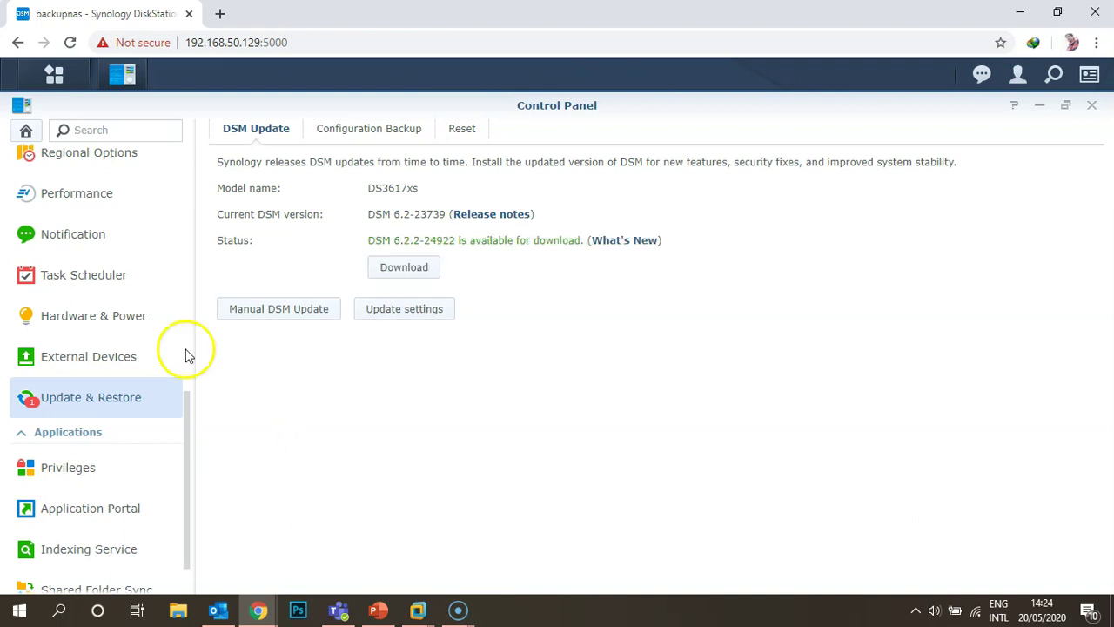
{"action": "scroll", "coordinate": [98, 345], "scroll_direction": "up", "scroll_amount": 3}
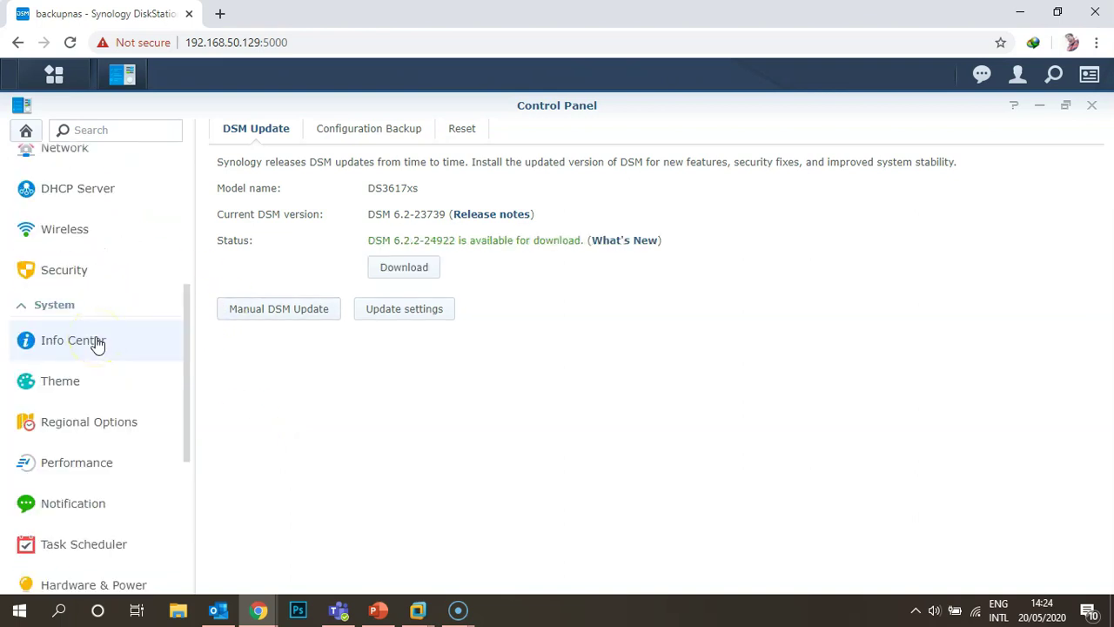
{"action": "left_click", "coordinate": [26, 131]}
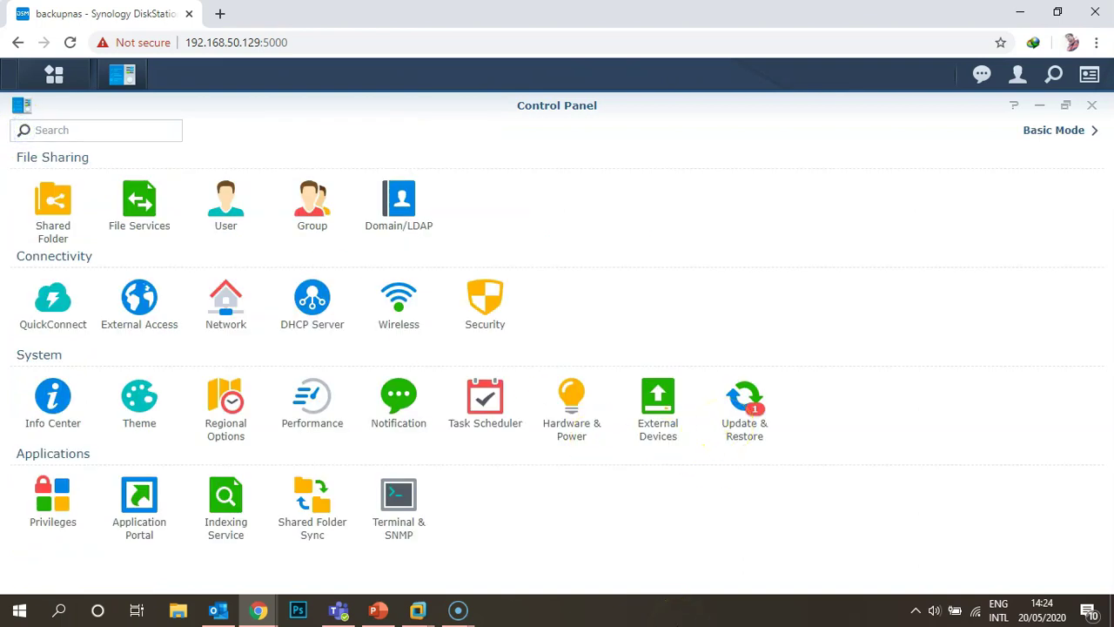
- Review Privileges, Application Portal, Indexing Service, Shared Folder Sync and Terminal & SNMP, and close the Control Panel
{"action": "left_click", "coordinate": [54, 497]}
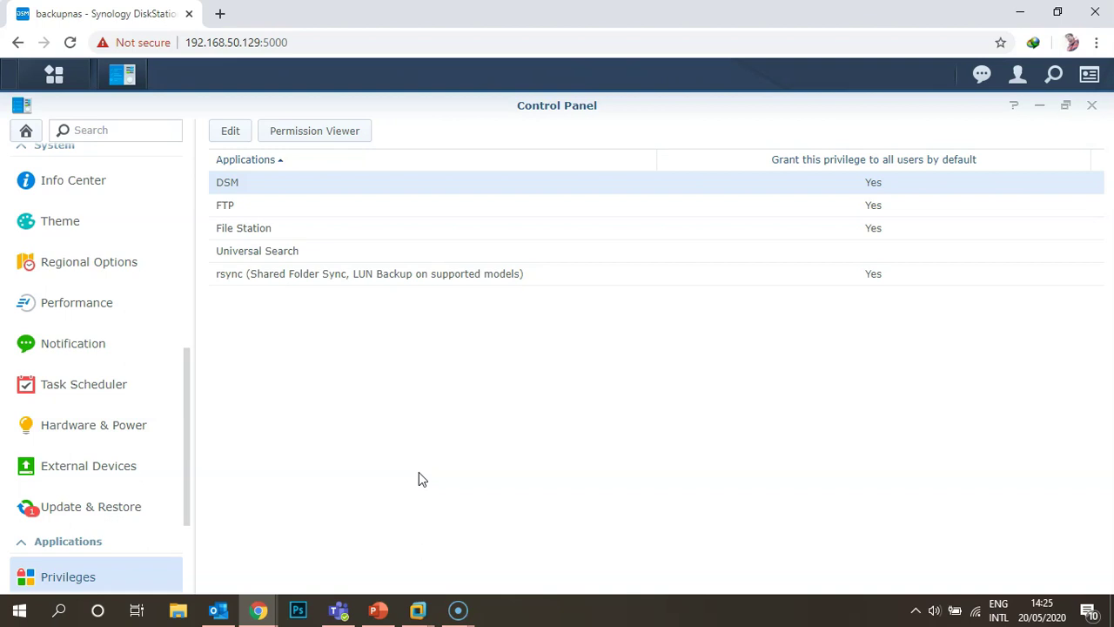
{"action": "scroll", "coordinate": [169, 416], "scroll_direction": "down", "scroll_amount": 2}
{"action": "left_click", "coordinate": [137, 445]}
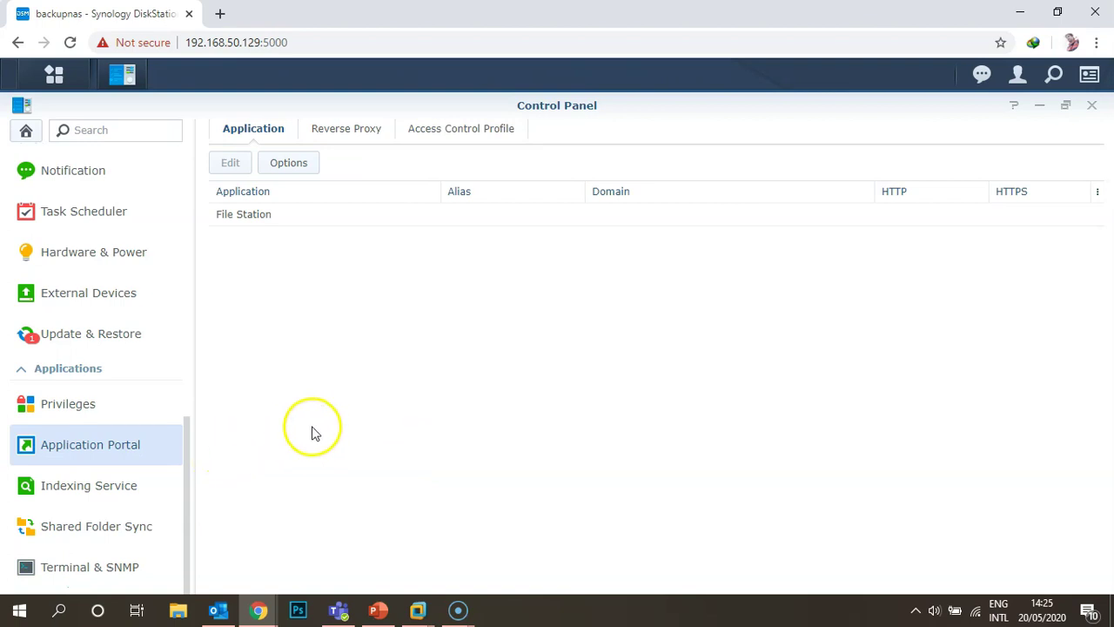
{"action": "left_click", "coordinate": [111, 479]}
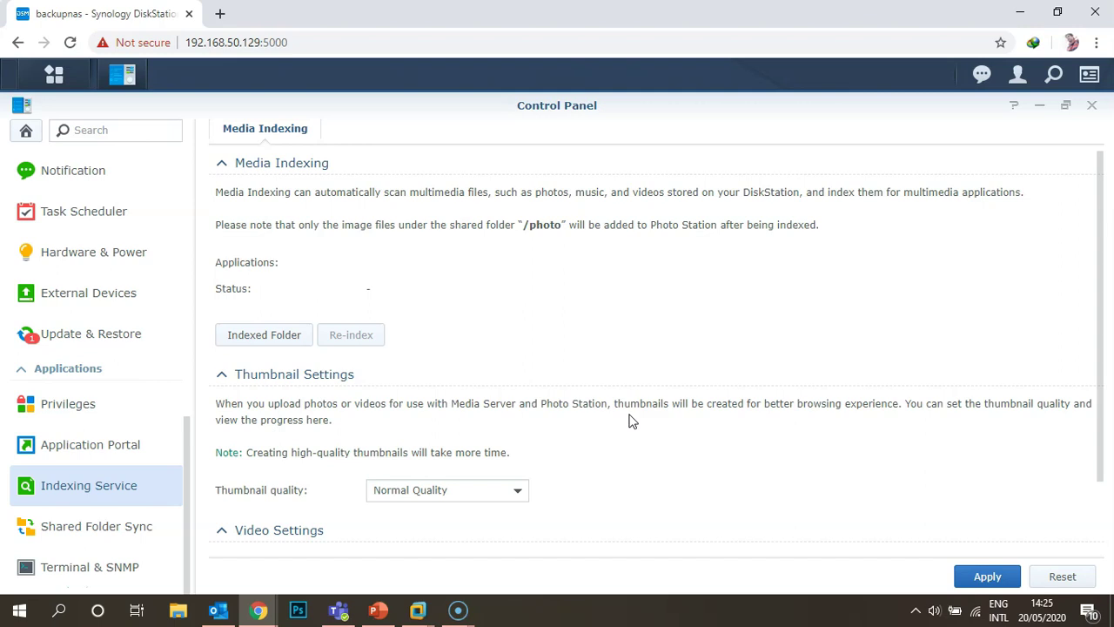
{"action": "left_click", "coordinate": [101, 528]}
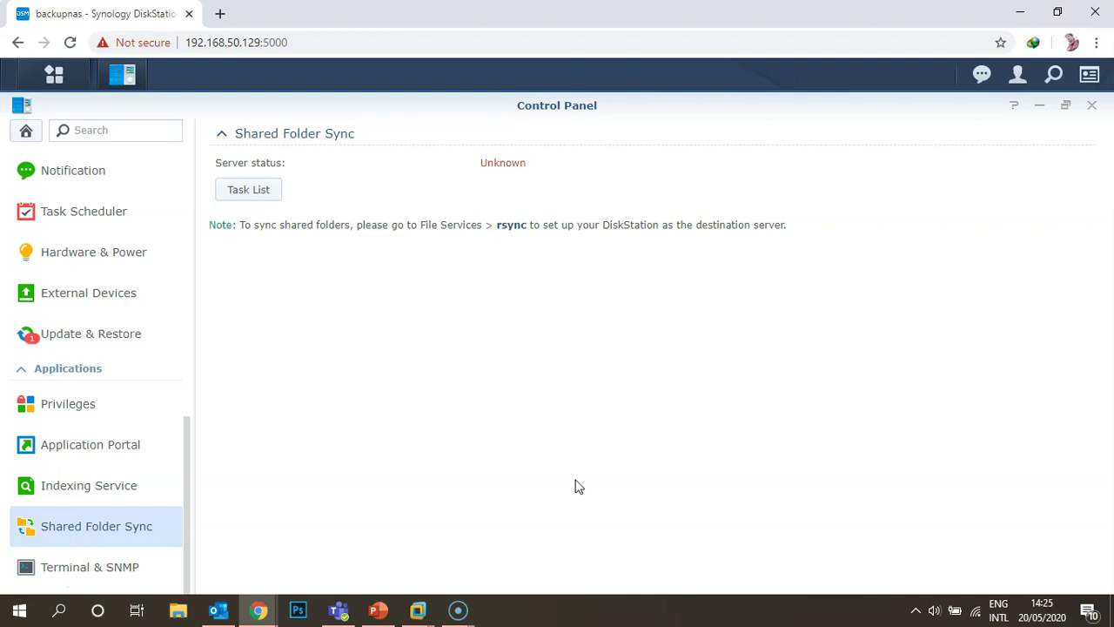
{"action": "left_click", "coordinate": [120, 566]}
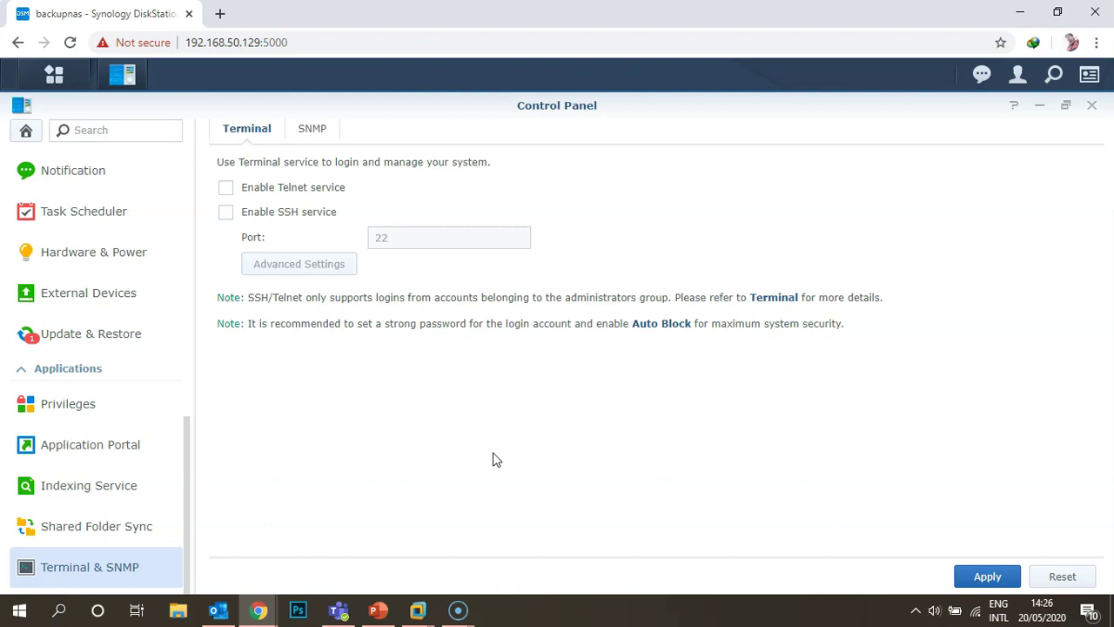
{"action": "left_click", "coordinate": [26, 129]}
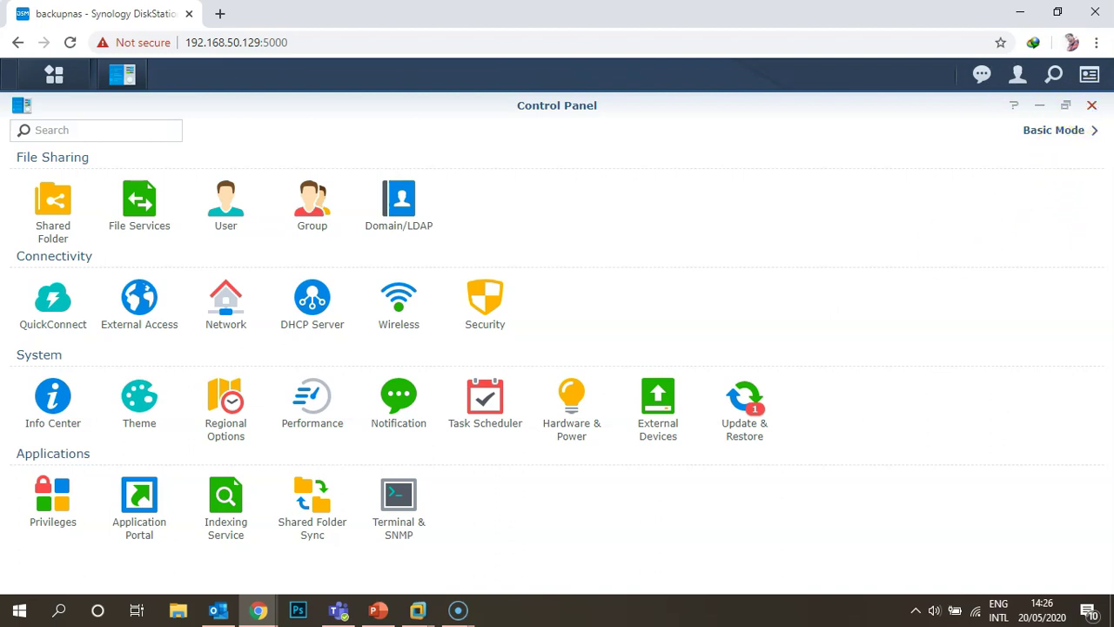
{"action": "left_click", "coordinate": [1092, 104]}
- View the shared folders in File Station and close it
{"action": "left_click", "coordinate": [37, 77]}
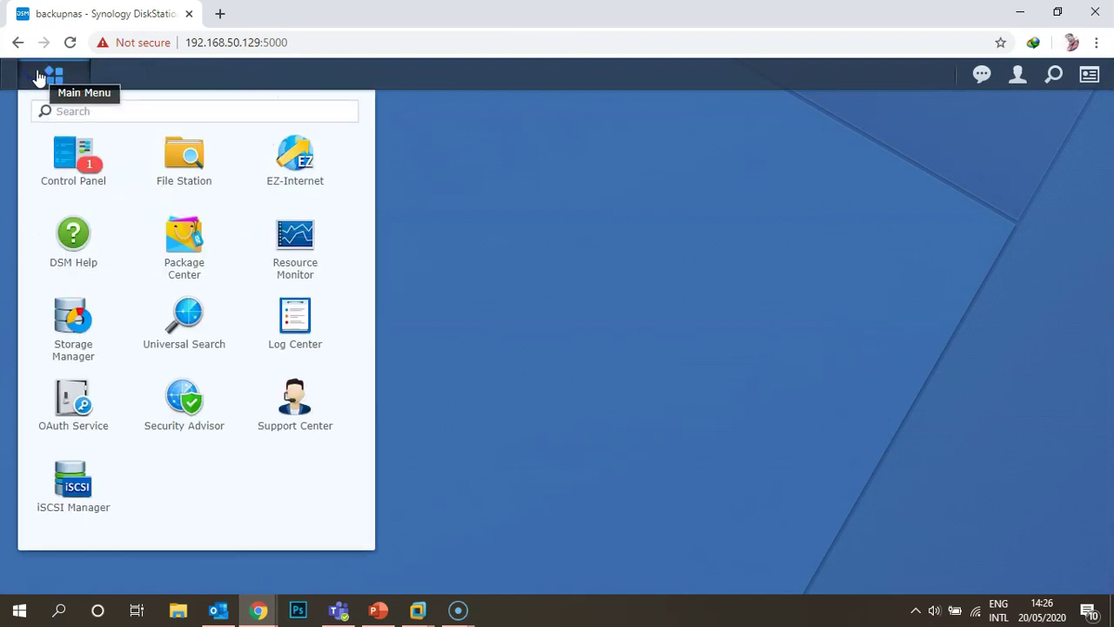
{"action": "left_click", "coordinate": [183, 159]}
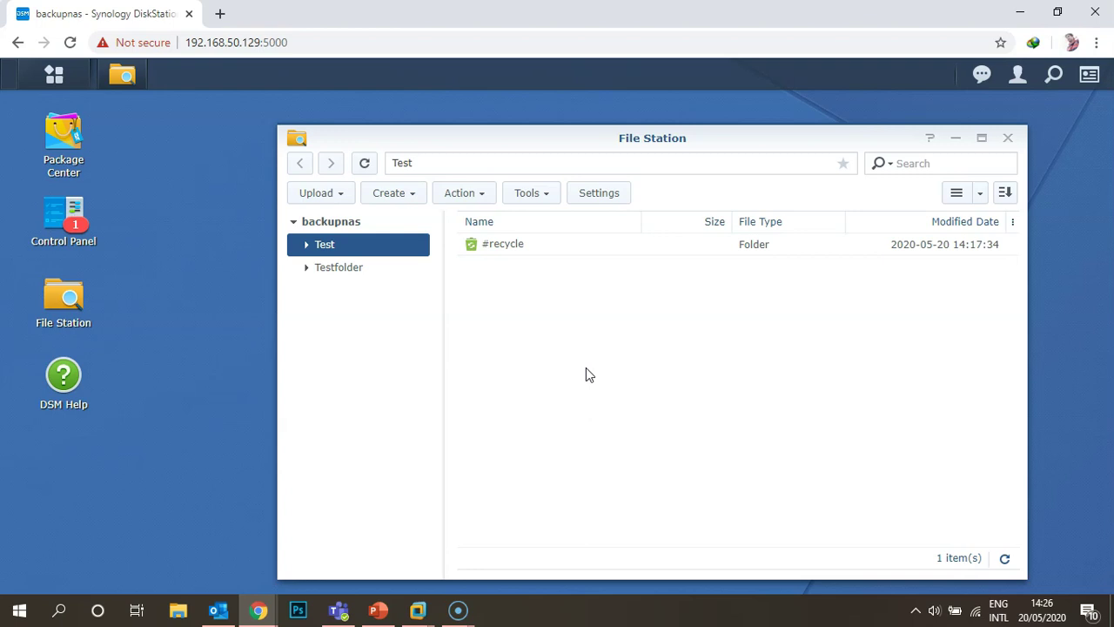
{"action": "left_click", "coordinate": [1007, 137]}
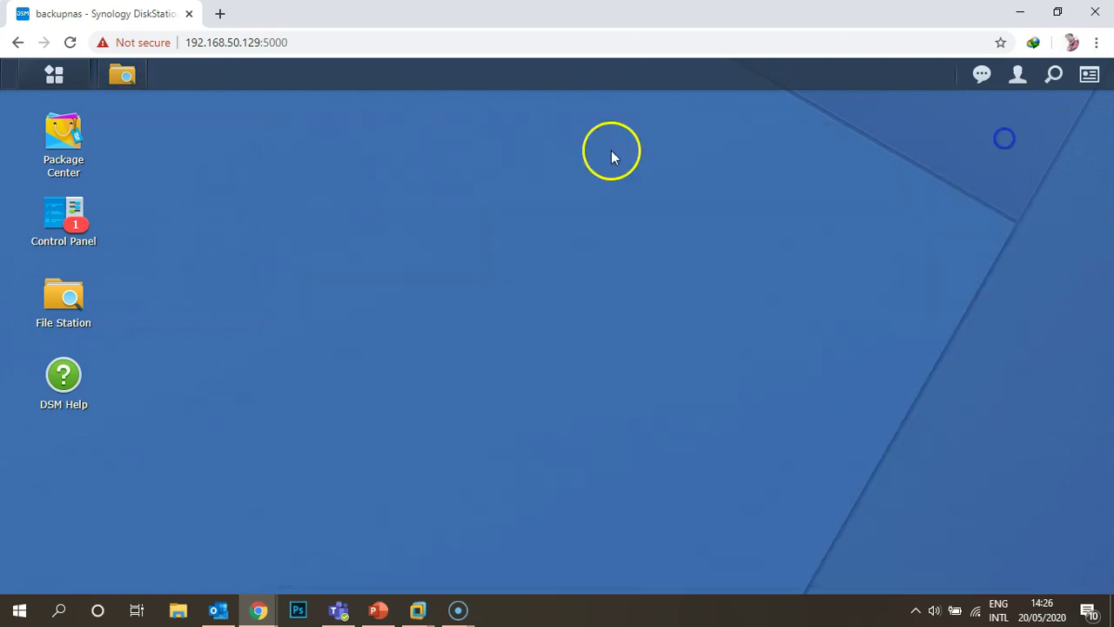
- Examine the EZ-Internet Wizard's router and PPPoE or direct connection options, and cancel the wizard
{"action": "left_click", "coordinate": [54, 75]}
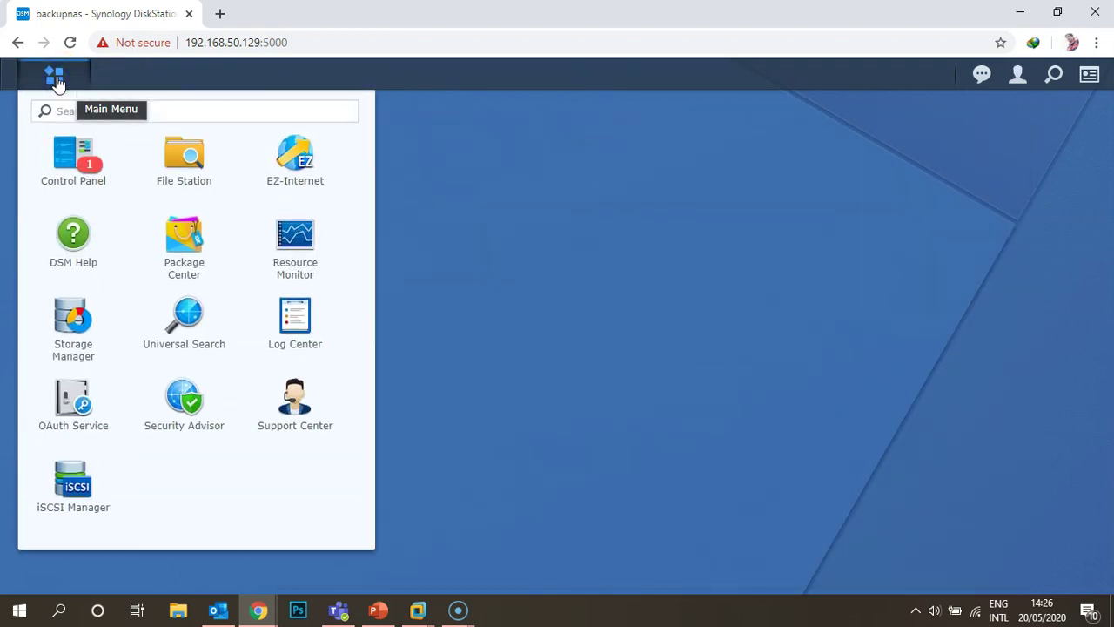
{"action": "left_click", "coordinate": [280, 168]}
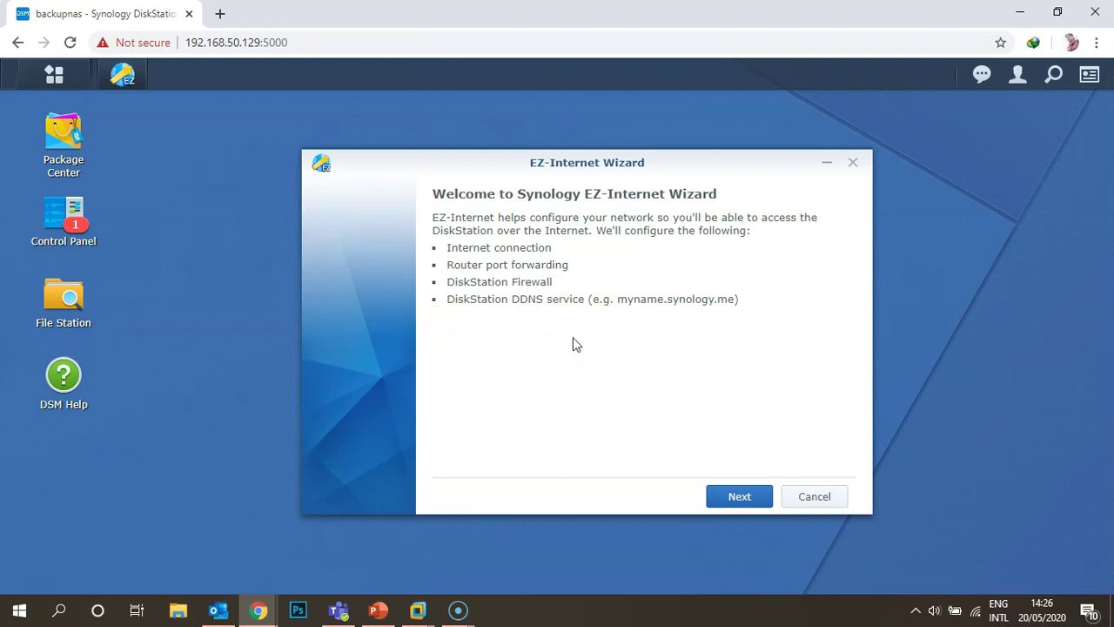
{"action": "left_click", "coordinate": [717, 493]}
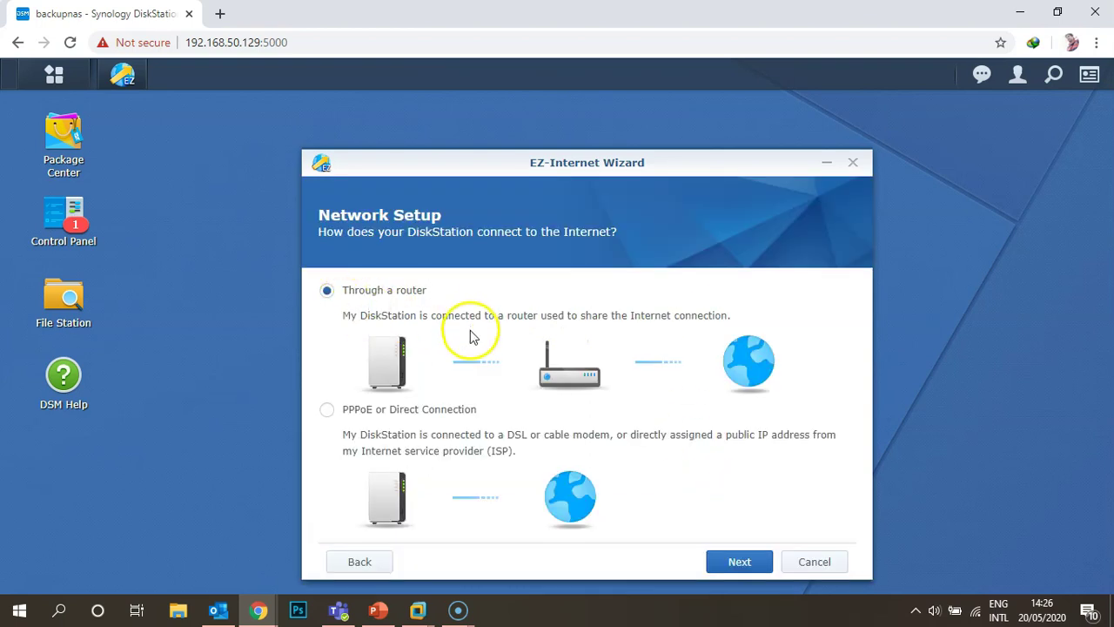
{"action": "left_click", "coordinate": [327, 410]}
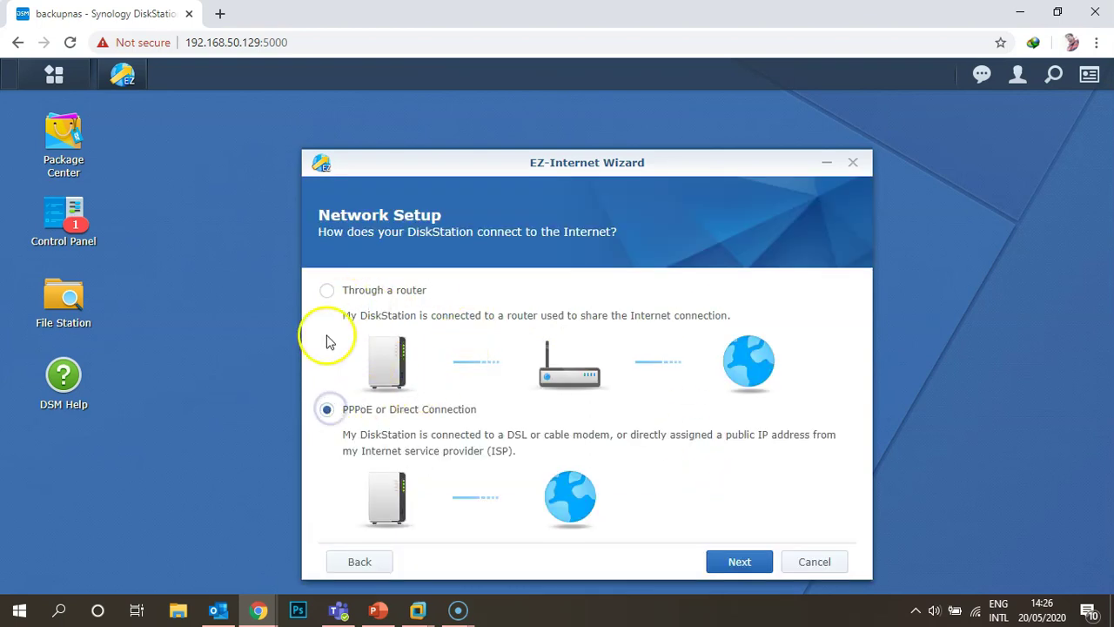
{"action": "left_click", "coordinate": [327, 290]}
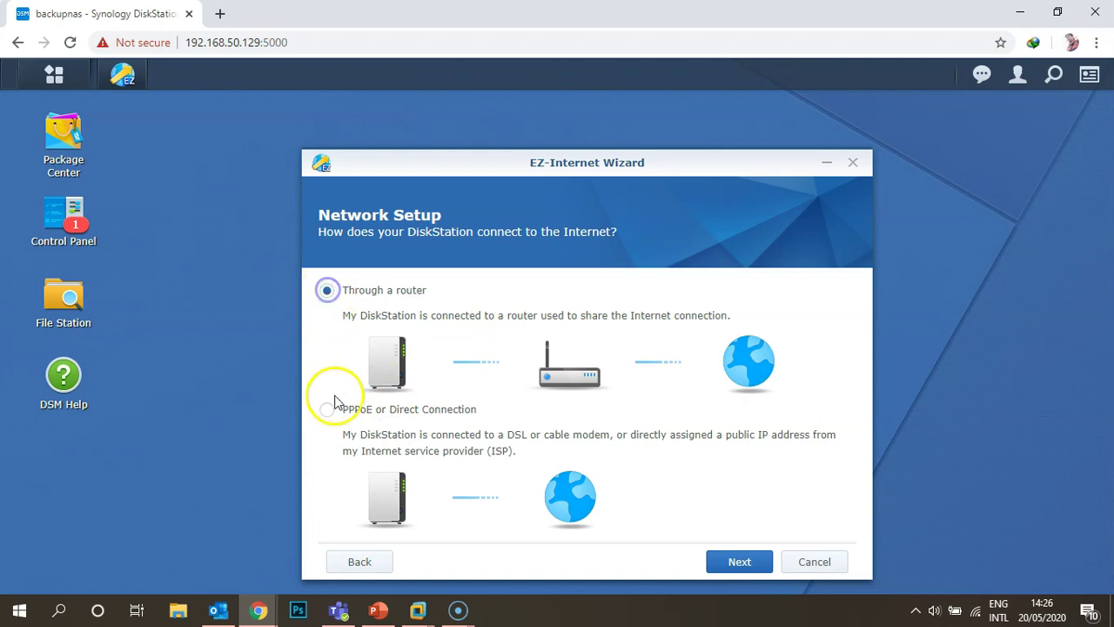
{"action": "left_click", "coordinate": [328, 289]}
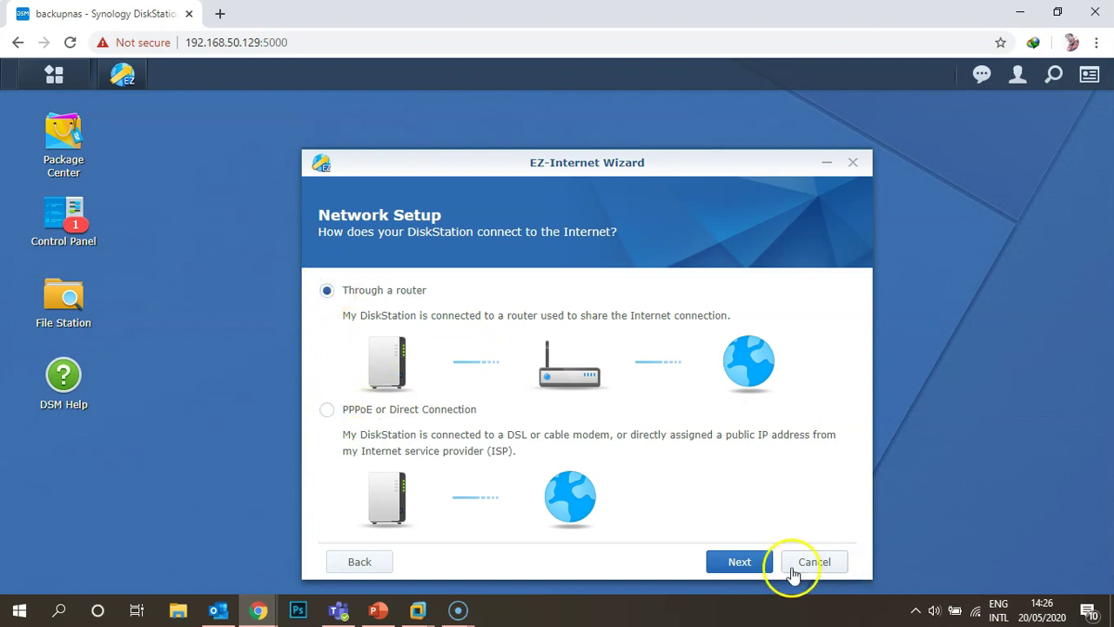
{"action": "left_click", "coordinate": [797, 562]}
- Browse all available packages in Package Center and close it
{"action": "left_click", "coordinate": [65, 78]}
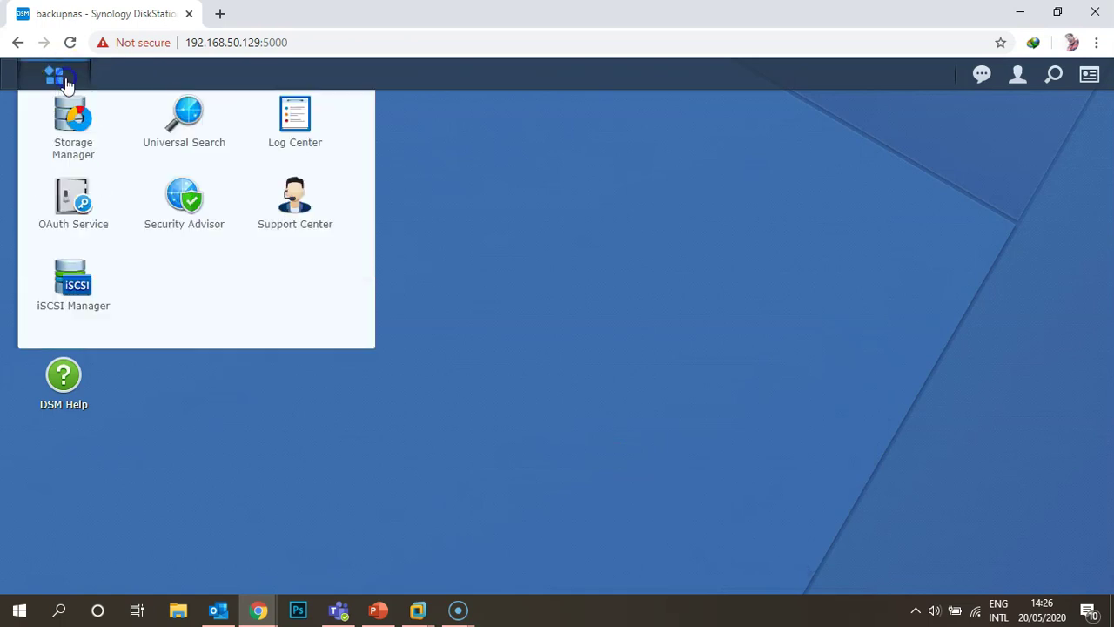
{"action": "left_click", "coordinate": [179, 233]}
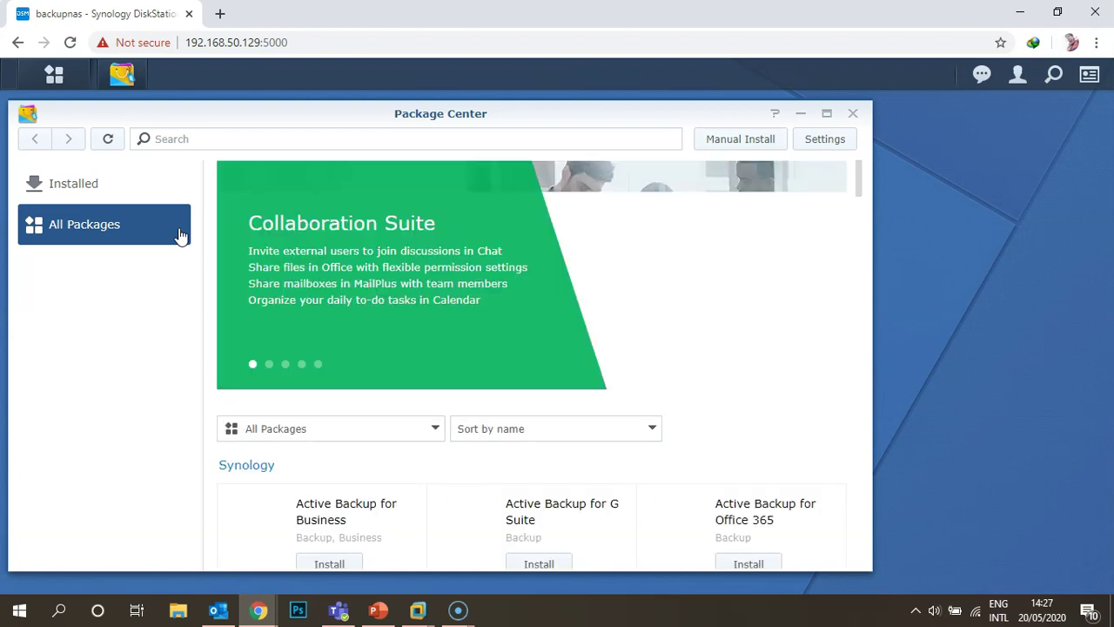
{"action": "scroll", "coordinate": [355, 261], "scroll_direction": "down", "scroll_amount": 5}
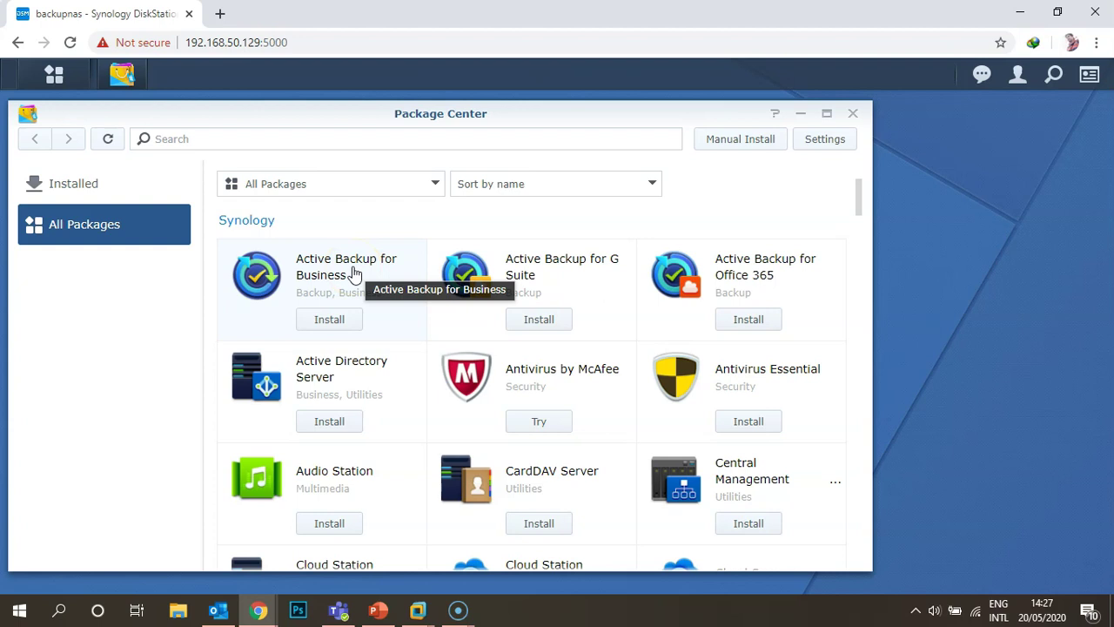
{"action": "scroll", "coordinate": [354, 273], "scroll_direction": "down", "scroll_amount": 5}
{"action": "scroll", "coordinate": [355, 273], "scroll_direction": "down", "scroll_amount": 8}
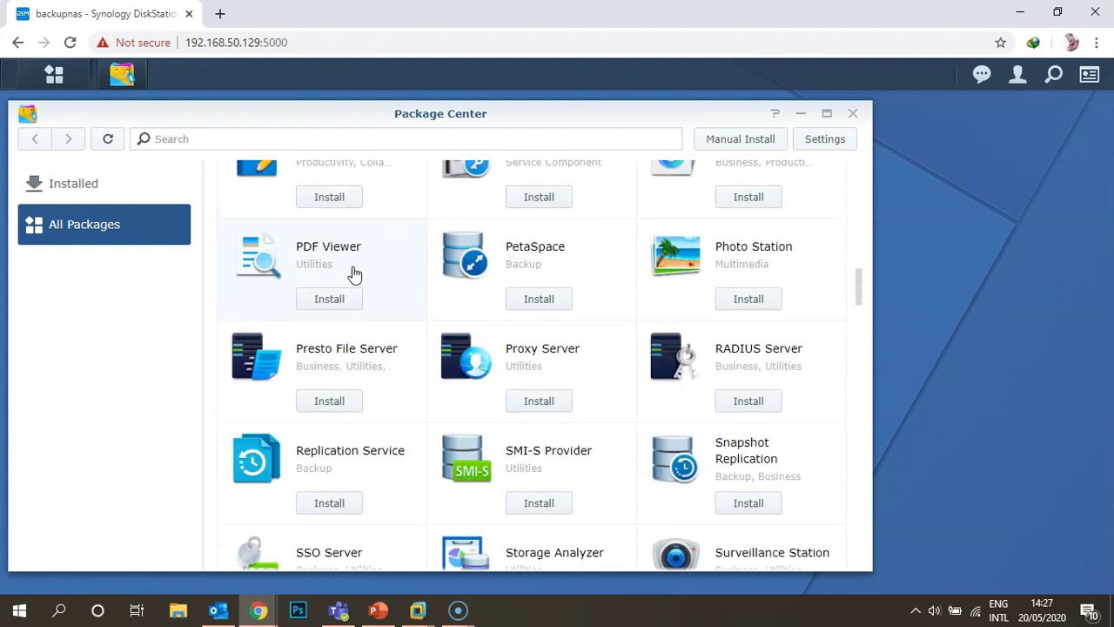
{"action": "scroll", "coordinate": [355, 273], "scroll_direction": "down", "scroll_amount": 2}
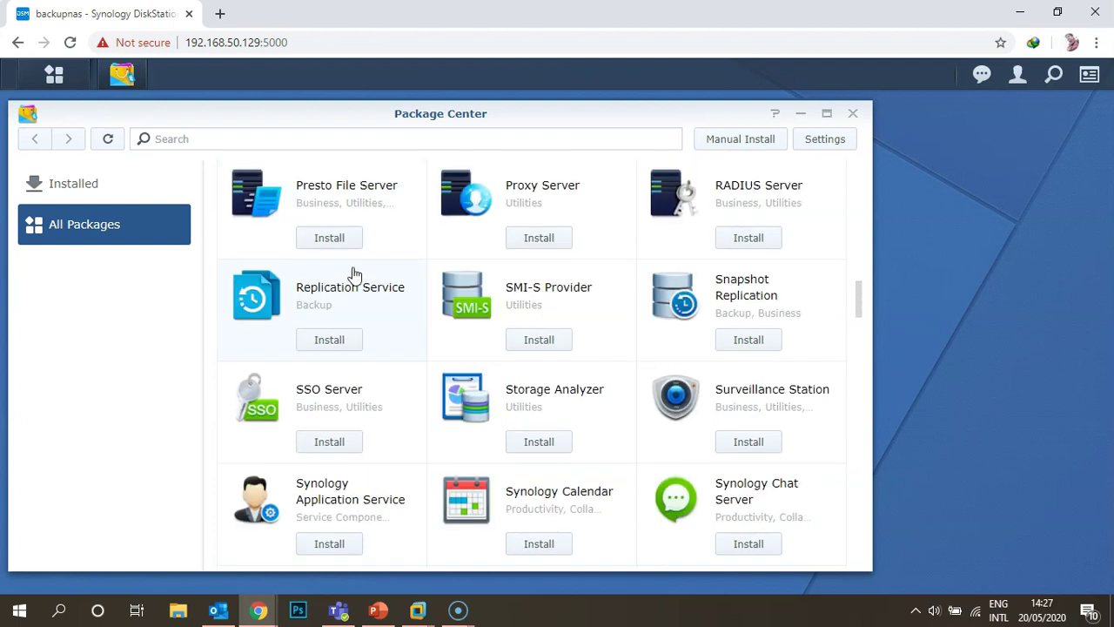
{"action": "scroll", "coordinate": [354, 274], "scroll_direction": "down", "scroll_amount": 3}
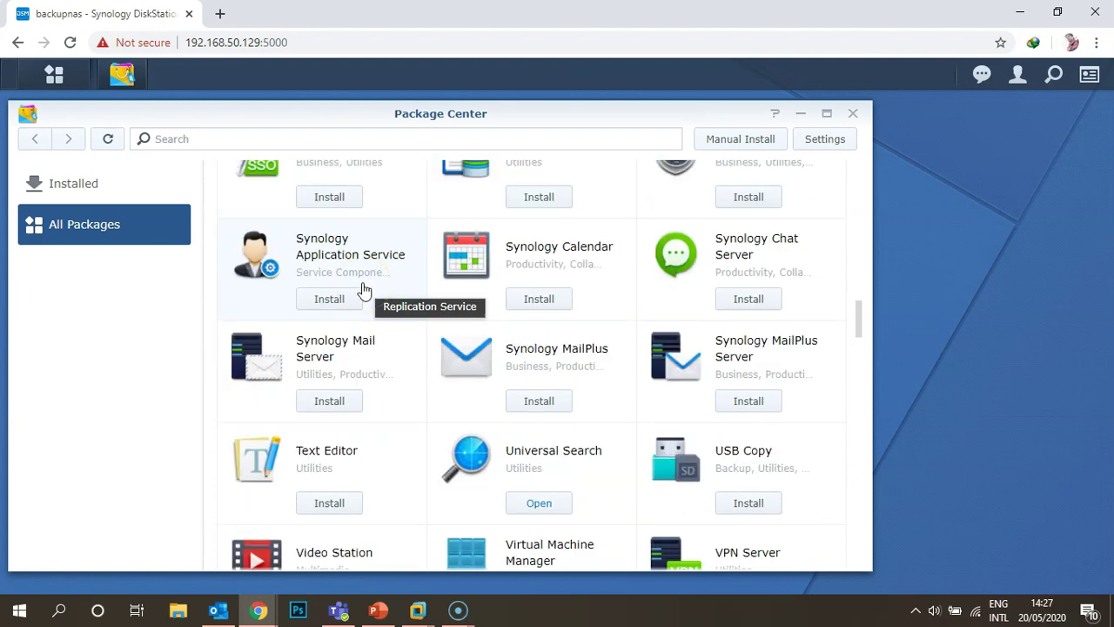
{"action": "scroll", "coordinate": [364, 289], "scroll_direction": "up", "scroll_amount": 1}
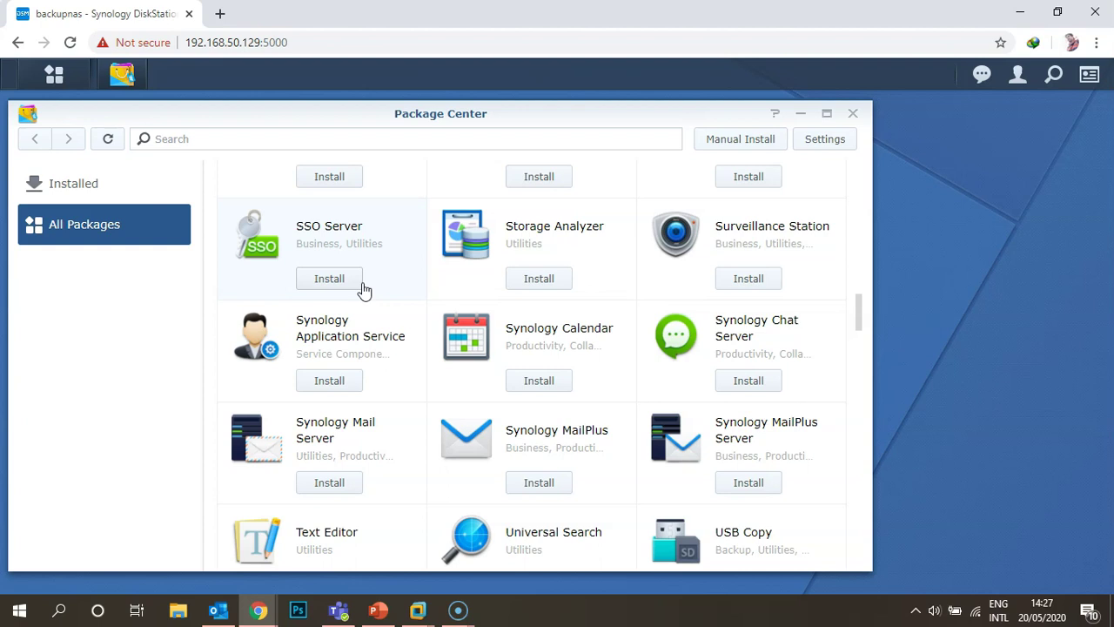
{"action": "left_click", "coordinate": [1036, 311]}
{"action": "left_click", "coordinate": [854, 114]}
- Examine the performance overview and the CPU utilization graph in Resource Monitor
{"action": "left_click", "coordinate": [84, 76]}
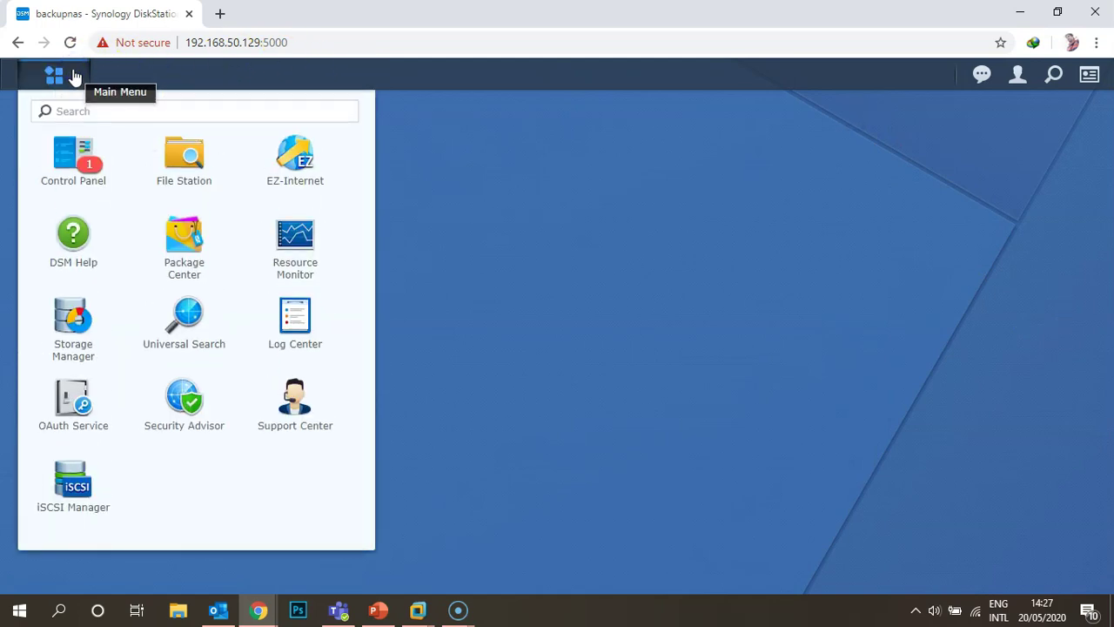
{"action": "left_click", "coordinate": [294, 235]}
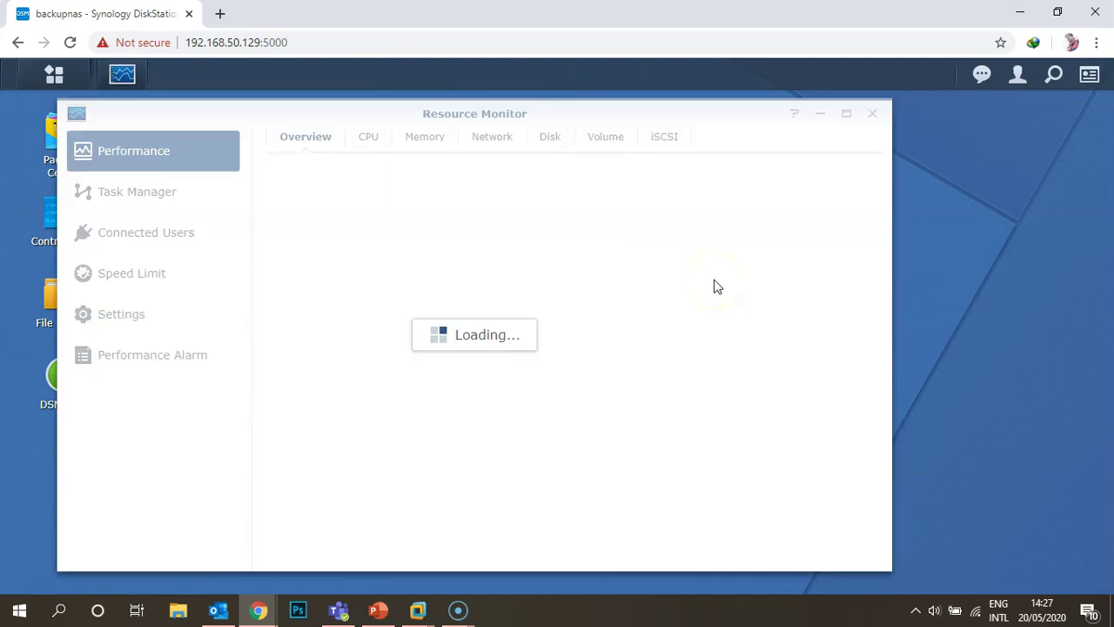
{"action": "left_click", "coordinate": [692, 275]}
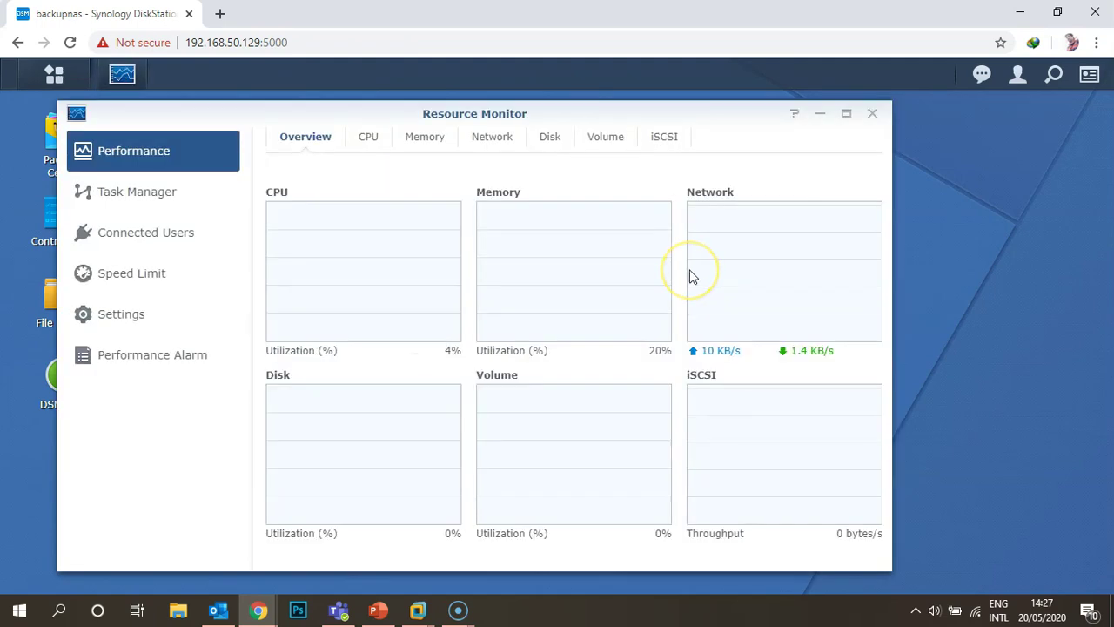
{"action": "left_click", "coordinate": [340, 288]}
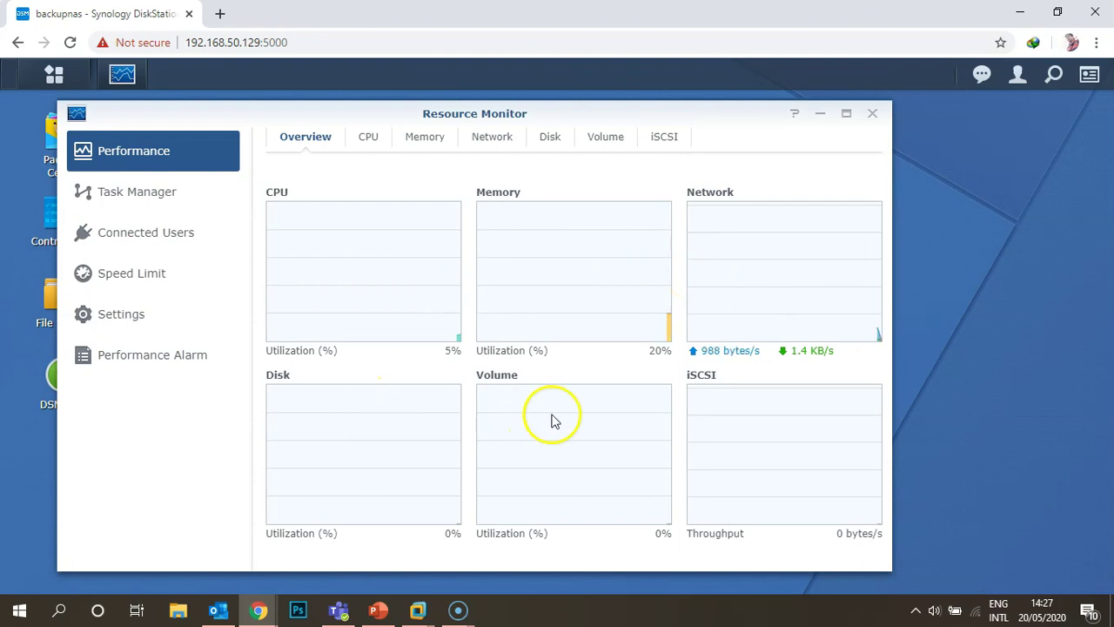
{"action": "left_click", "coordinate": [365, 138]}
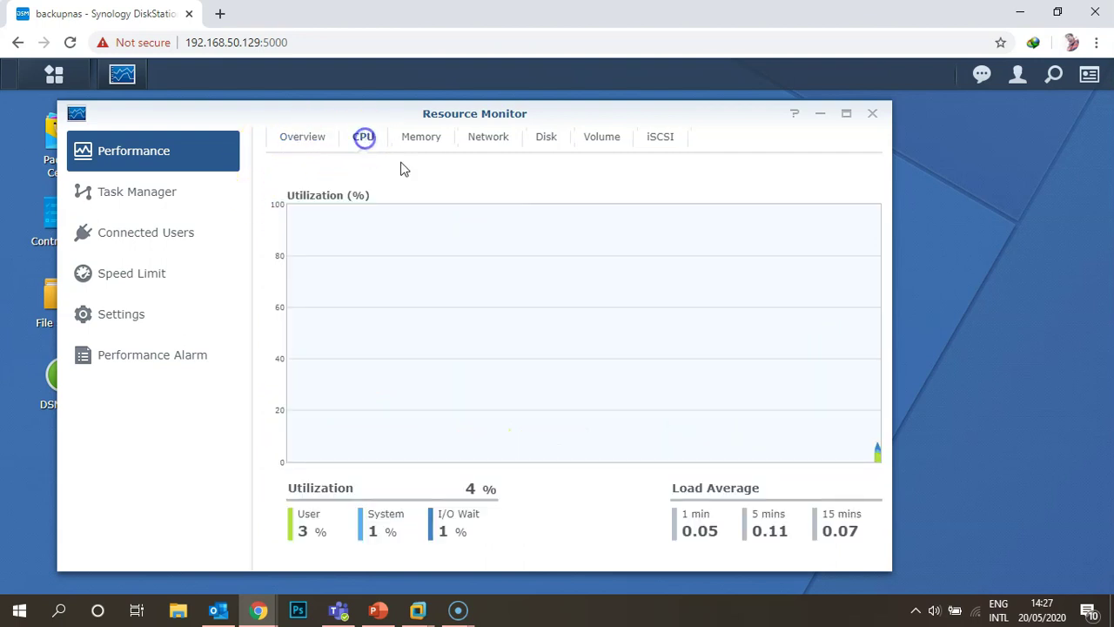
{"action": "left_click", "coordinate": [644, 282]}
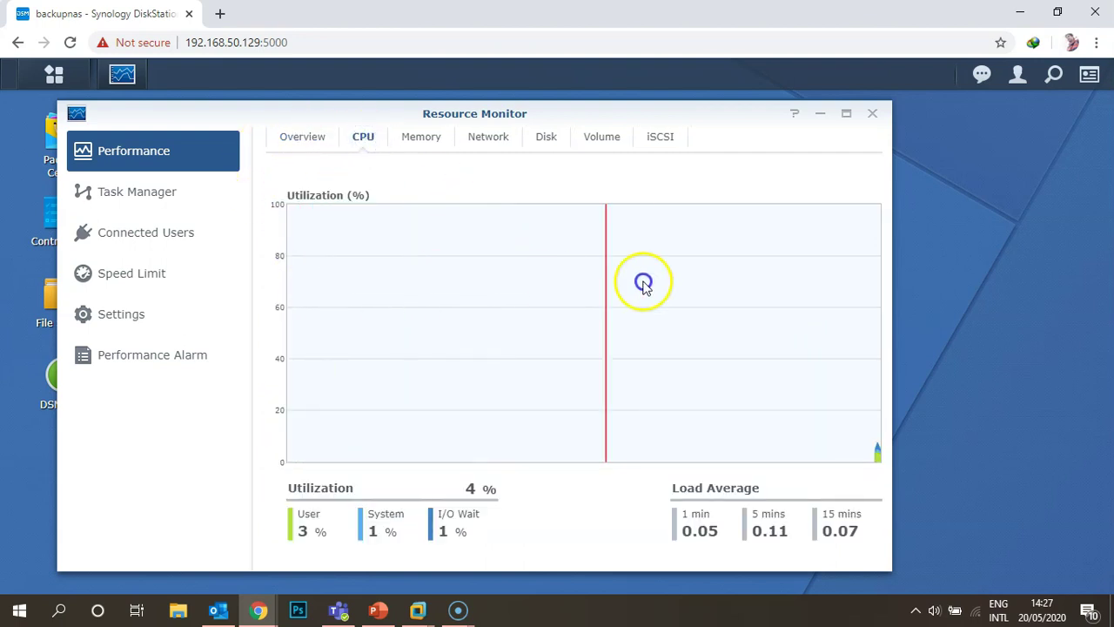
- Examine the CPU utilization graph, the running services and the connected users in Resource Monitor, and close it
{"action": "left_click_drag", "start_coordinate": [352, 264], "coordinate": [681, 277]}
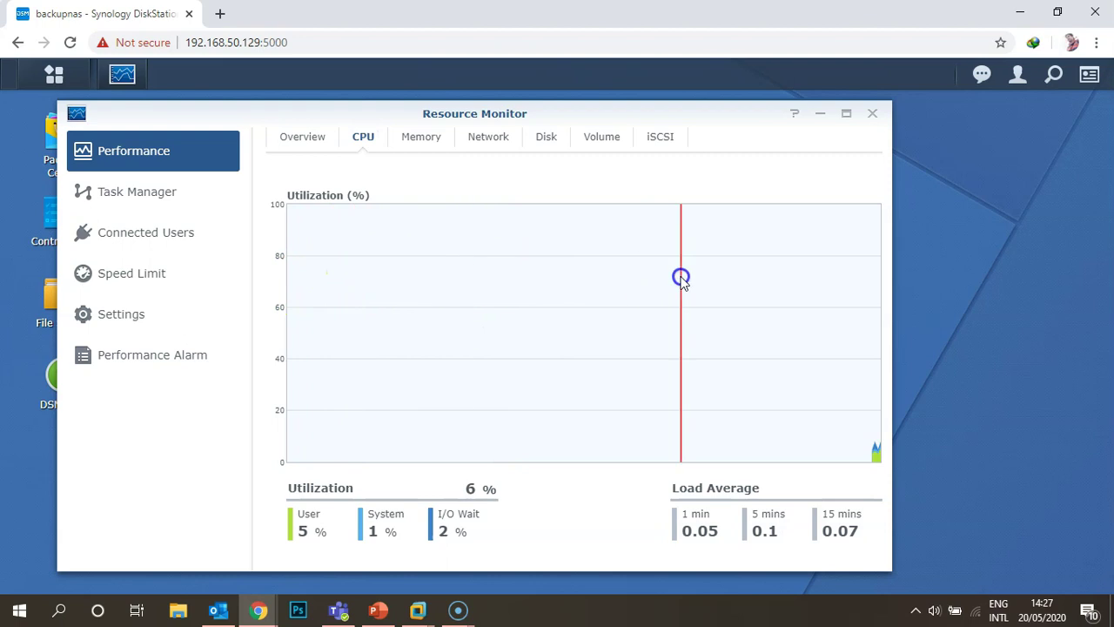
{"action": "left_click", "coordinate": [174, 204]}
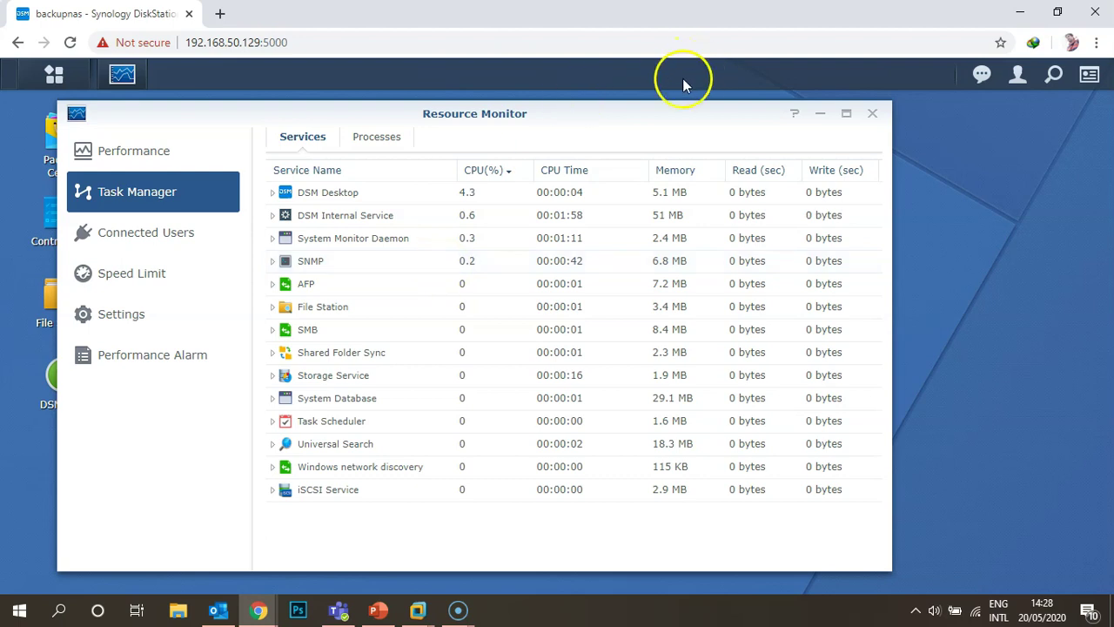
{"action": "left_click", "coordinate": [153, 233]}
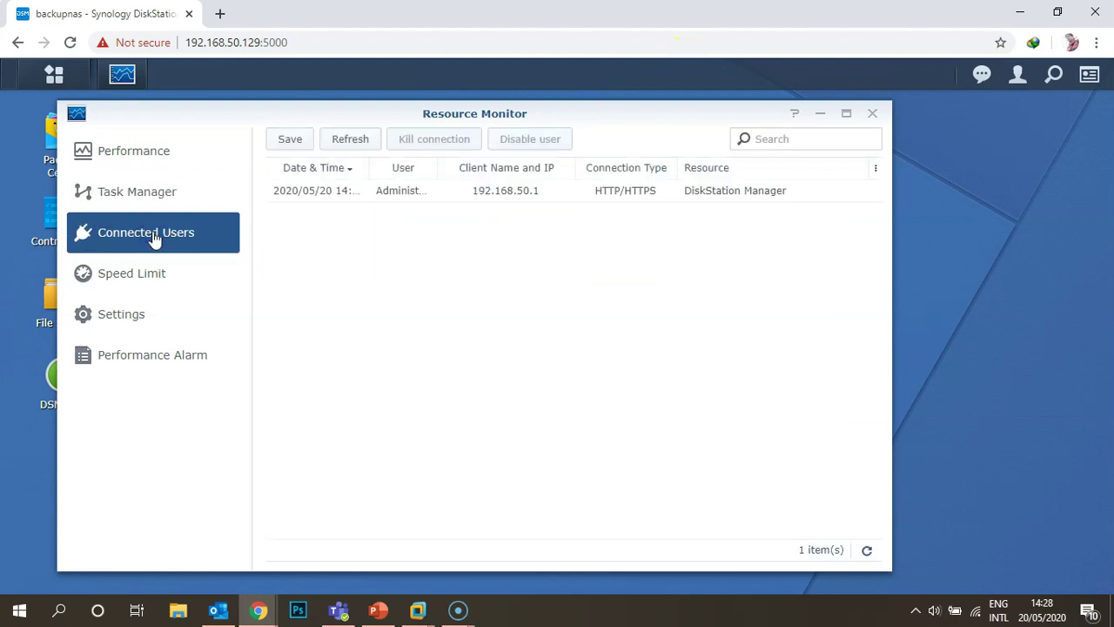
{"action": "left_click", "coordinate": [398, 193]}
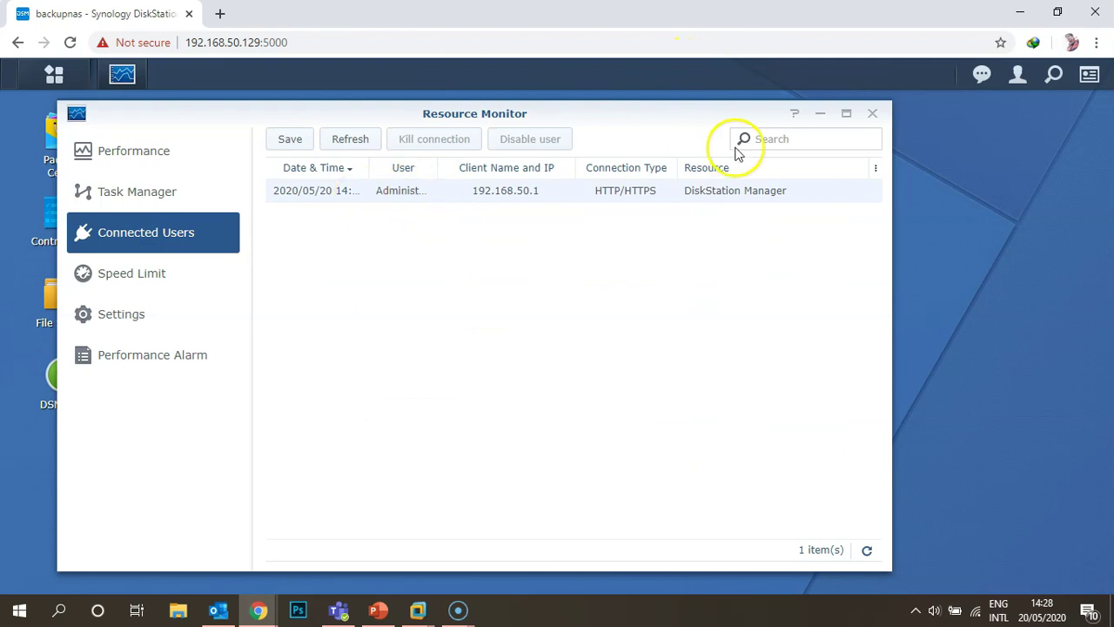
{"action": "left_click", "coordinate": [872, 113]}
- Examine the health, volume, storage pool and disk overview in a maximized Storage Manager window, and close it
{"action": "left_click", "coordinate": [54, 77]}
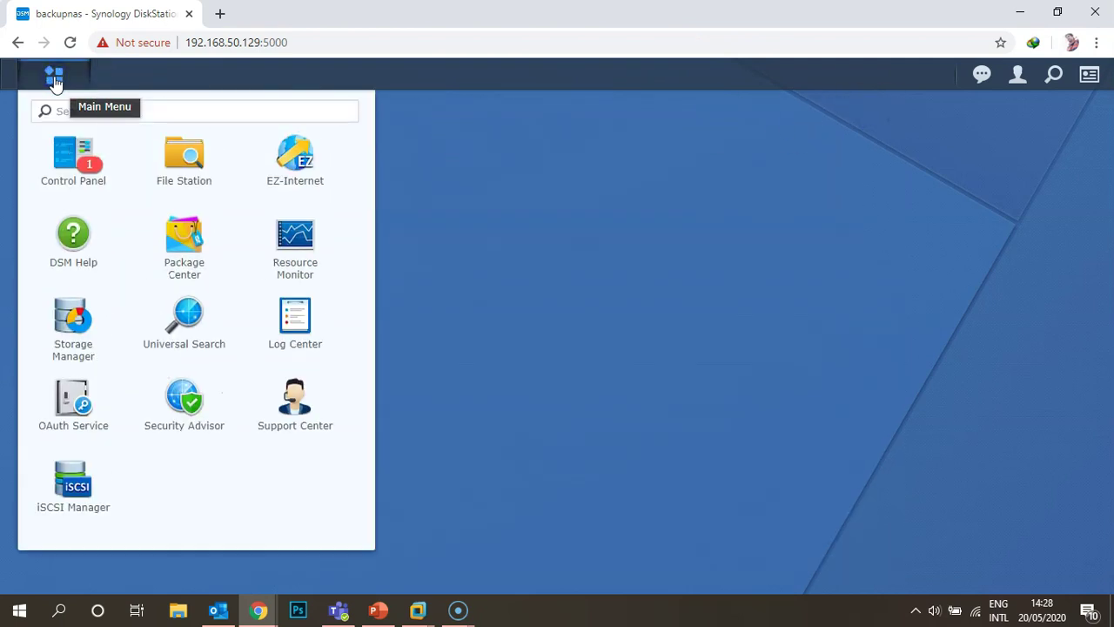
{"action": "left_click", "coordinate": [62, 311]}
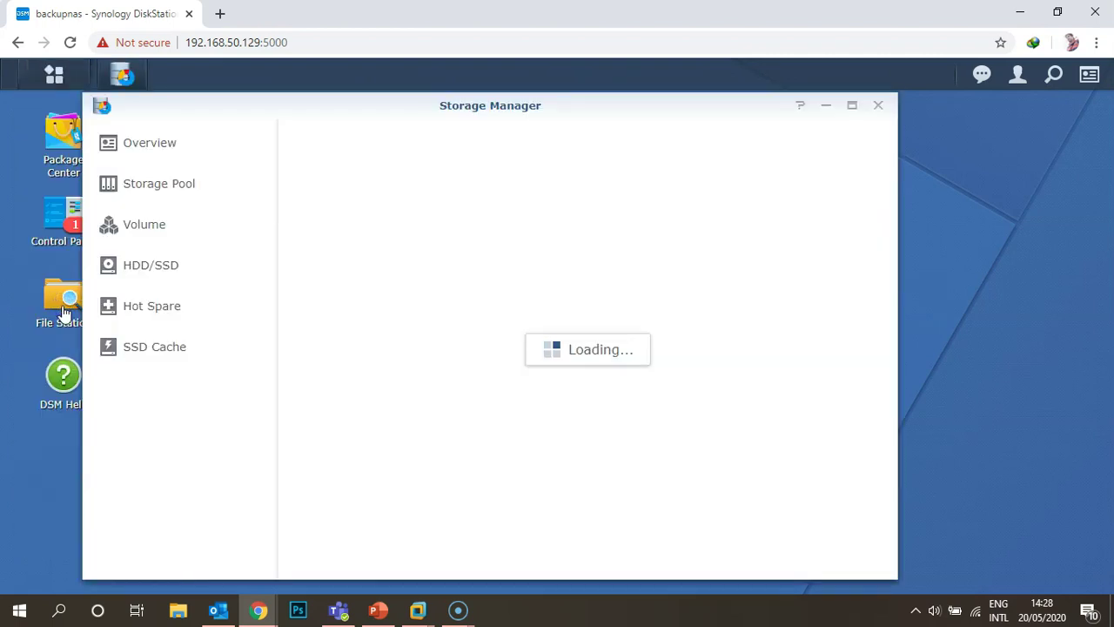
{"action": "left_click", "coordinate": [850, 109]}
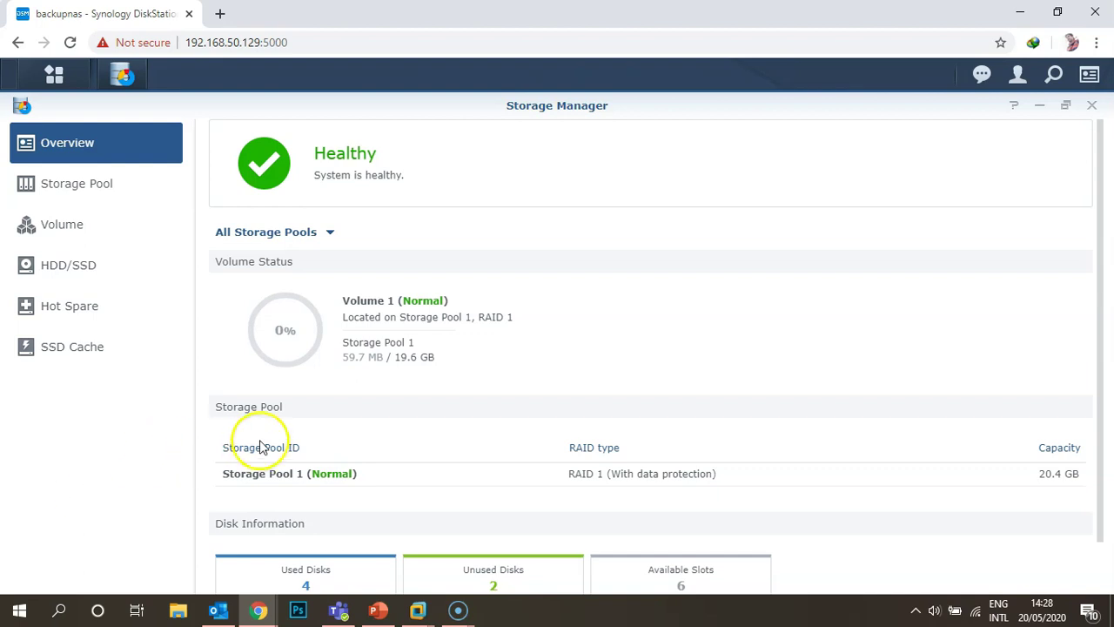
{"action": "scroll", "coordinate": [279, 436], "scroll_direction": "down", "scroll_amount": 1}
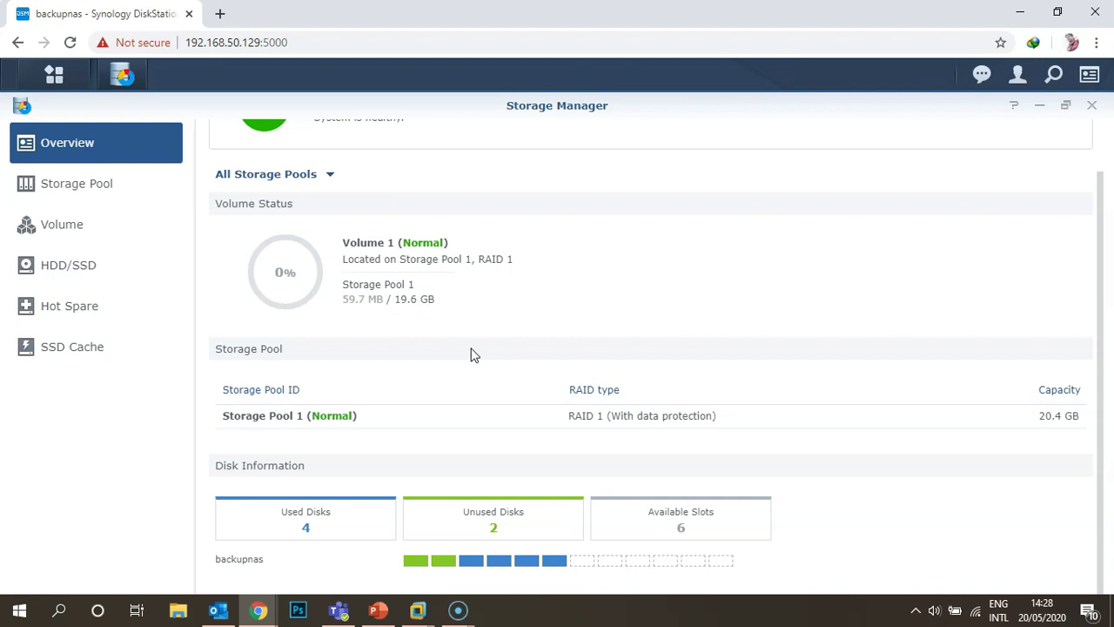
{"action": "left_click", "coordinate": [1090, 104]}
- View the file and application search categories in Universal Search and close it
{"action": "left_click", "coordinate": [48, 75]}
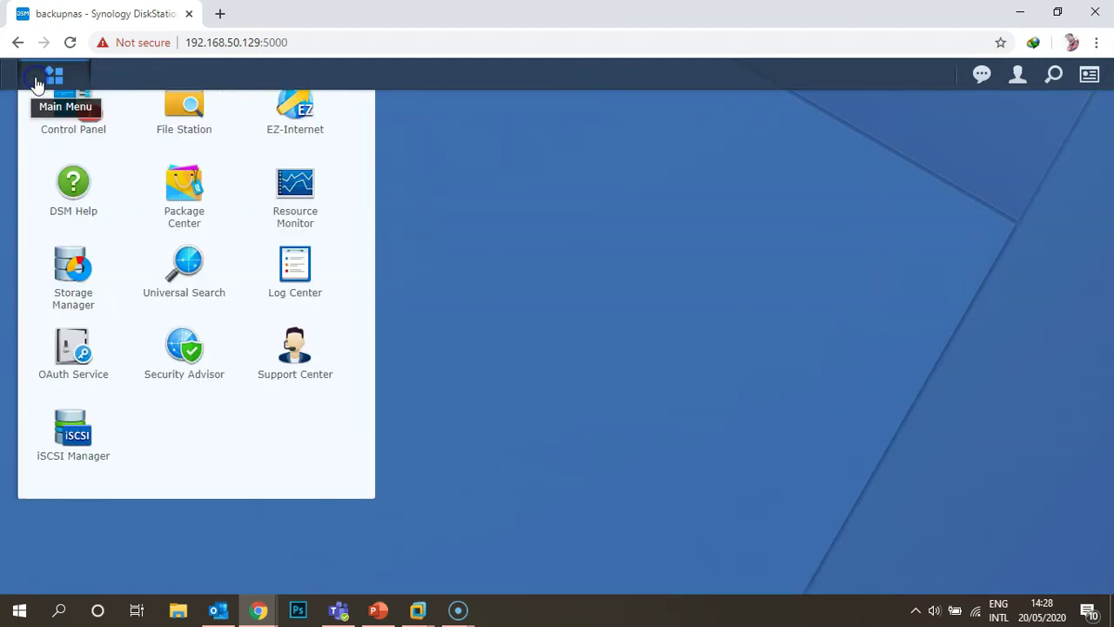
{"action": "left_click", "coordinate": [171, 329]}
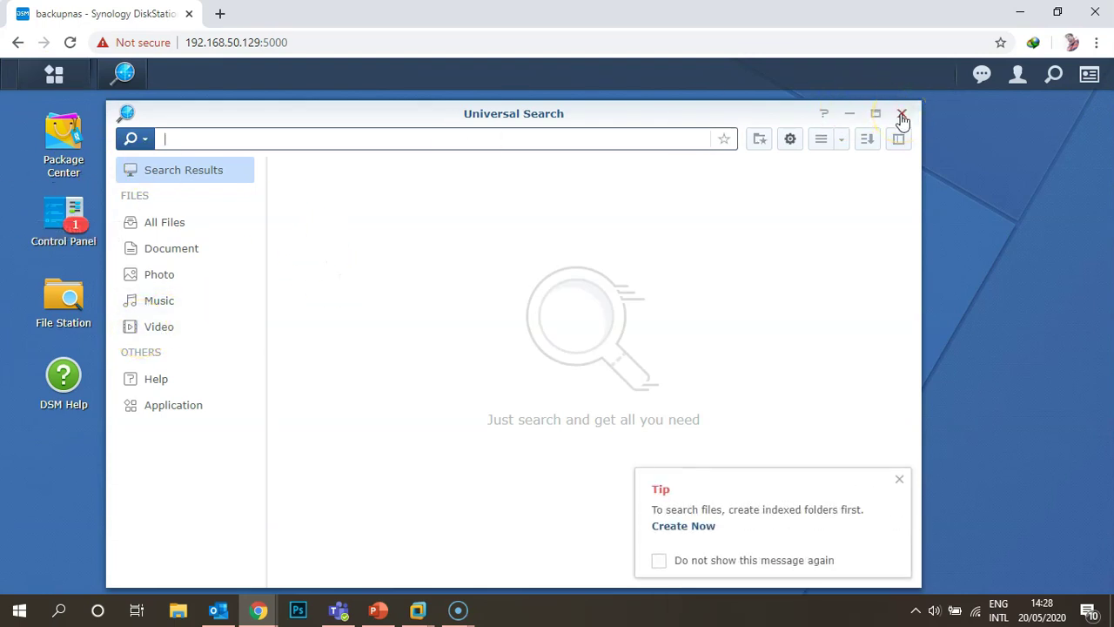
{"action": "left_click", "coordinate": [902, 117]}
{"action": "left_click", "coordinate": [65, 78]}
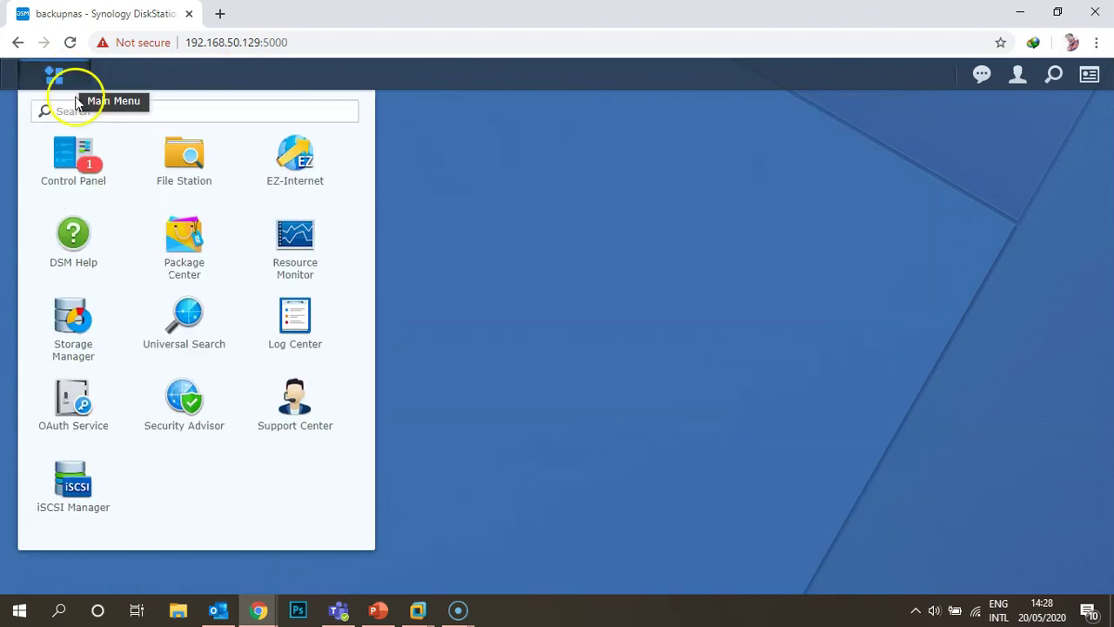
{"action": "left_click", "coordinate": [270, 296]}
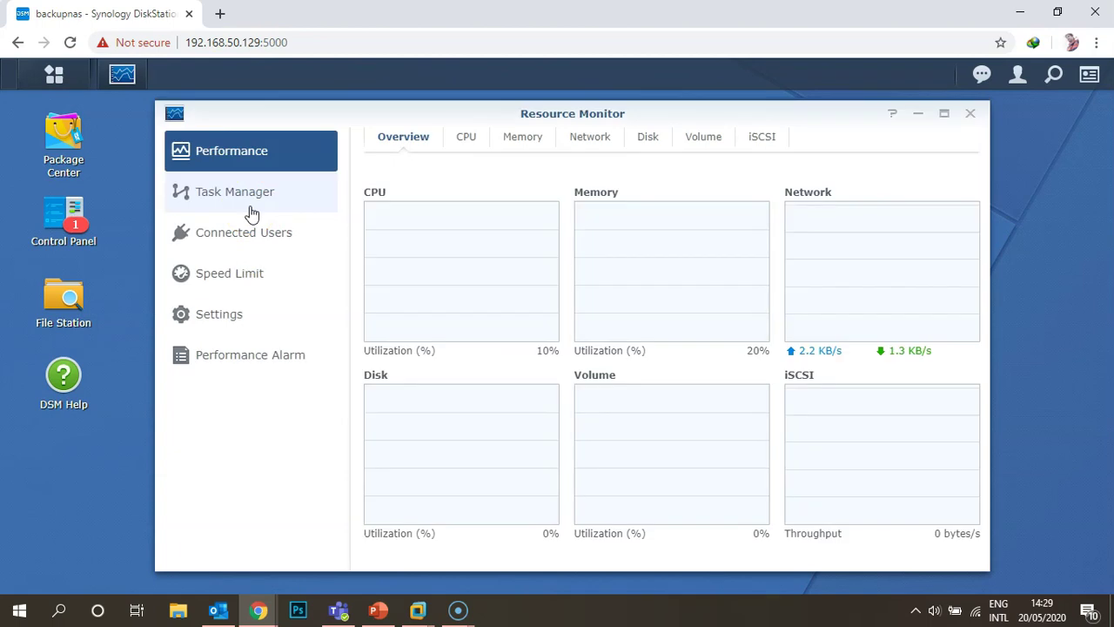
{"action": "left_click", "coordinate": [969, 113]}
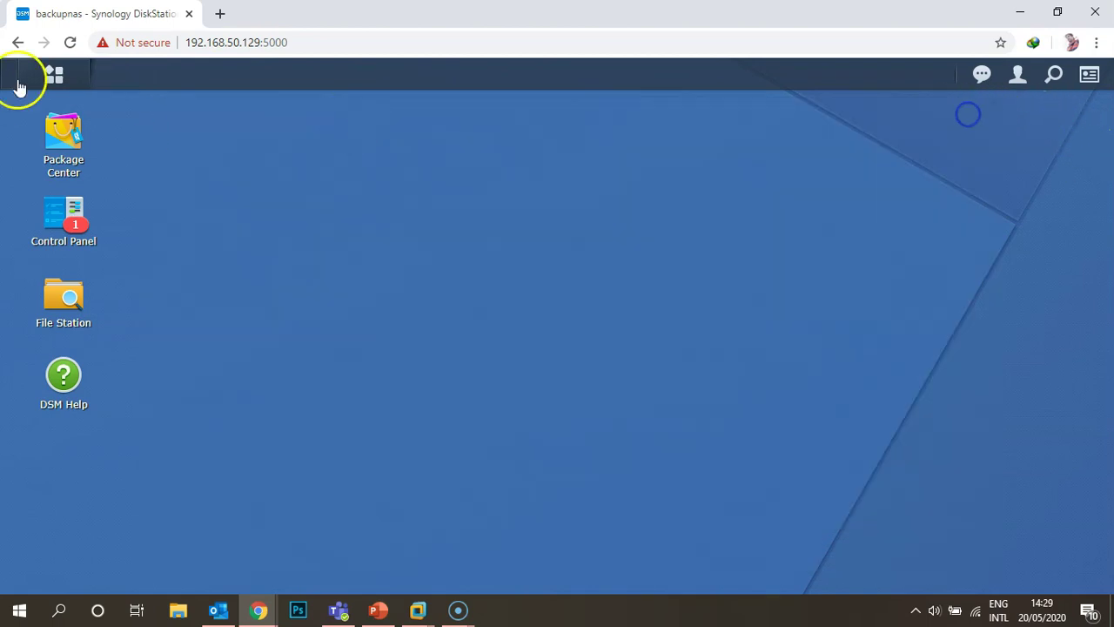
- Examine the last 50 logs and the notification rules in Log Center after dismissing the Advanced Functions message, and close it
{"action": "left_click", "coordinate": [54, 74]}
{"action": "left_click", "coordinate": [304, 315]}
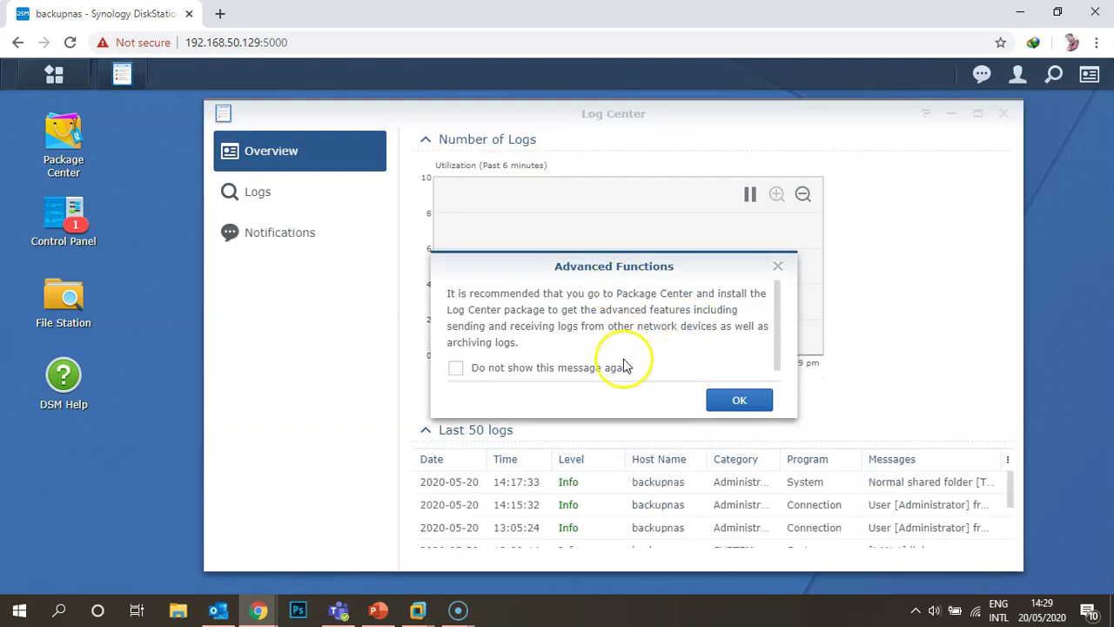
{"action": "left_click", "coordinate": [618, 366]}
{"action": "left_click", "coordinate": [742, 397]}
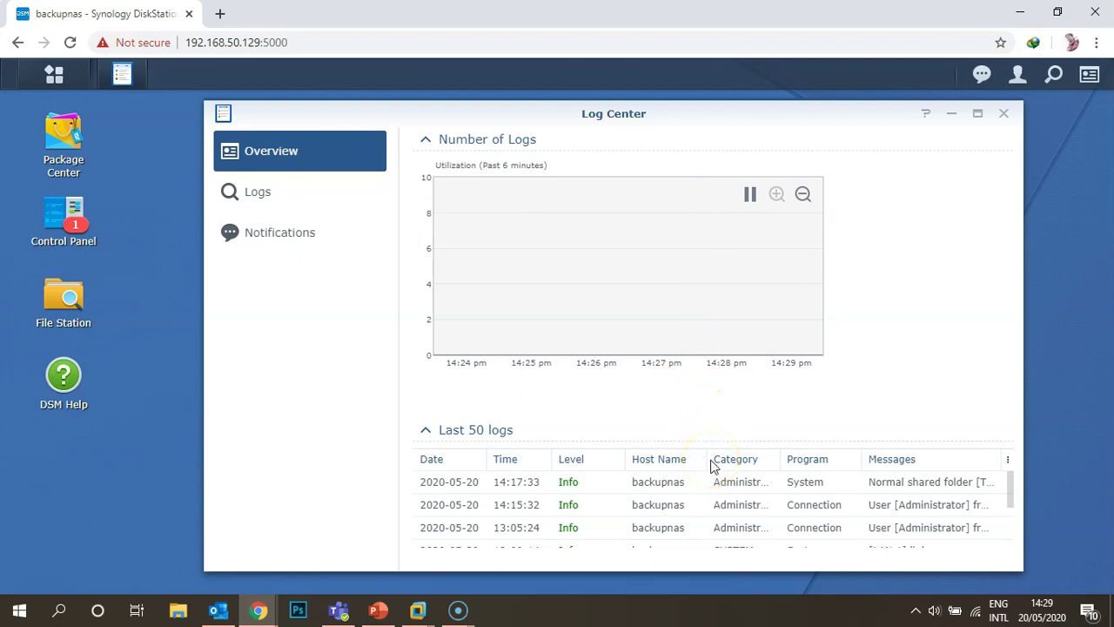
{"action": "scroll", "coordinate": [714, 479], "scroll_direction": "down", "scroll_amount": 1}
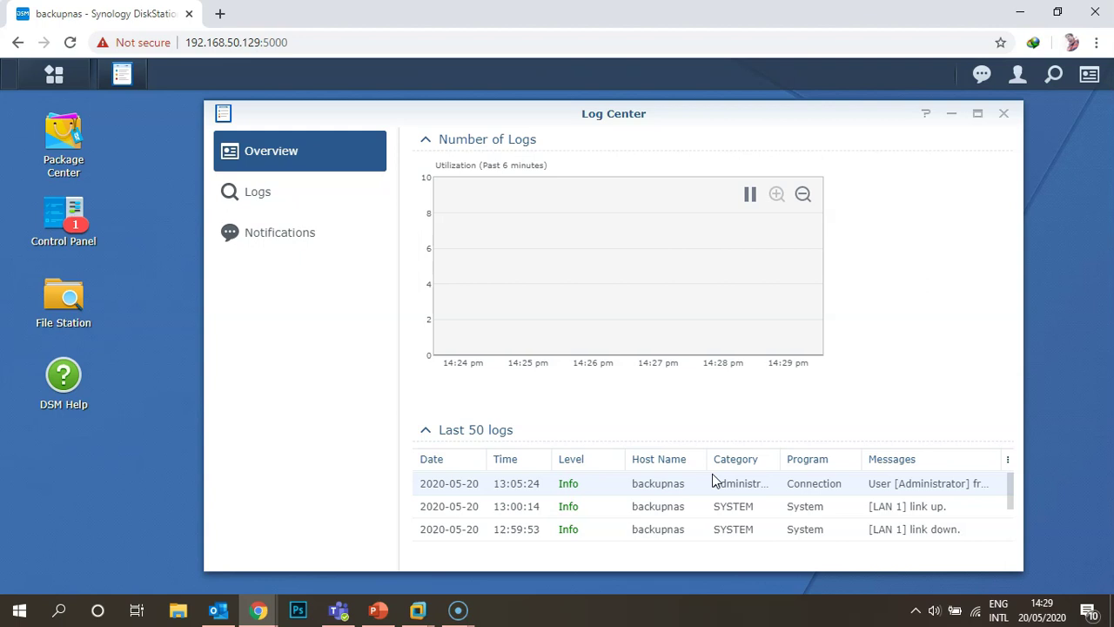
{"action": "left_click", "coordinate": [314, 236]}
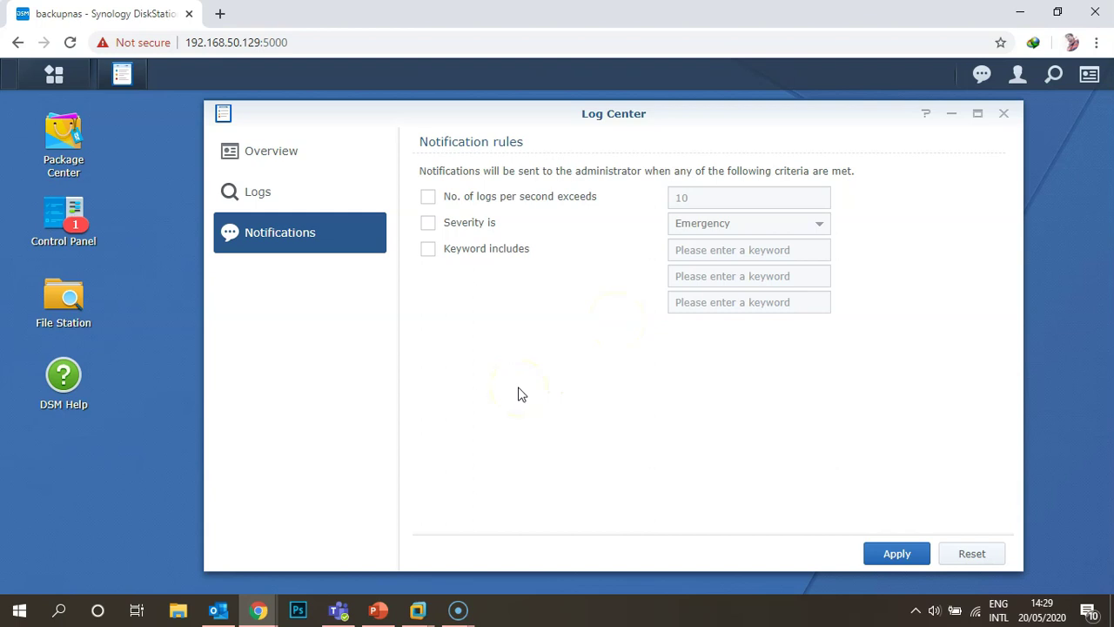
{"action": "left_click", "coordinate": [1001, 115]}
- Examine the application list with its edit options and the authorized items in OAuth Service, and close it
{"action": "left_click", "coordinate": [52, 74]}
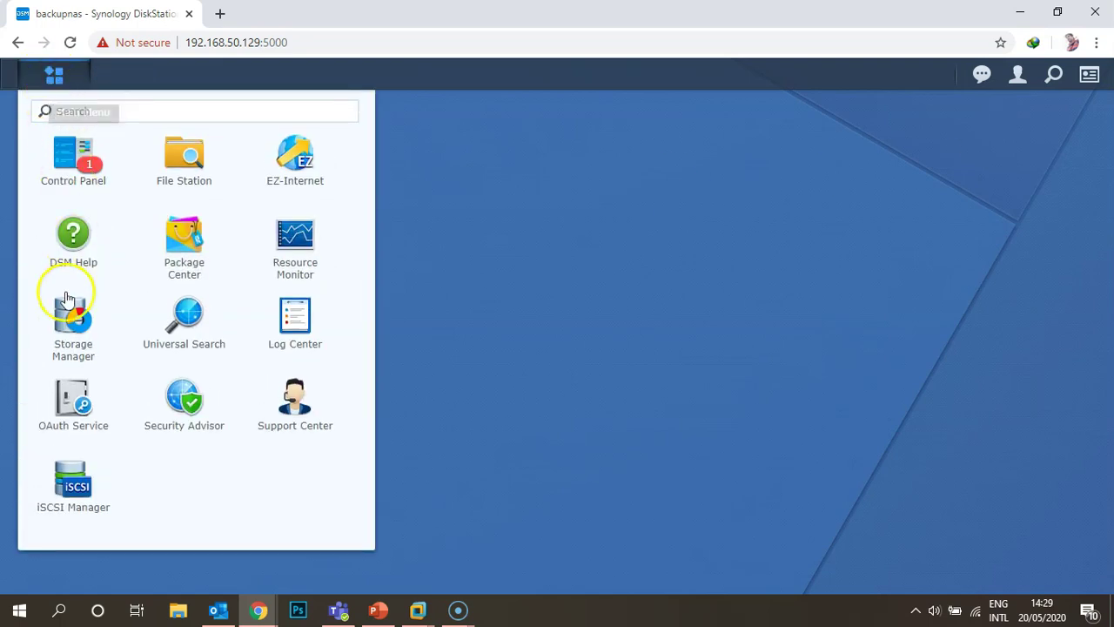
{"action": "left_click", "coordinate": [61, 396]}
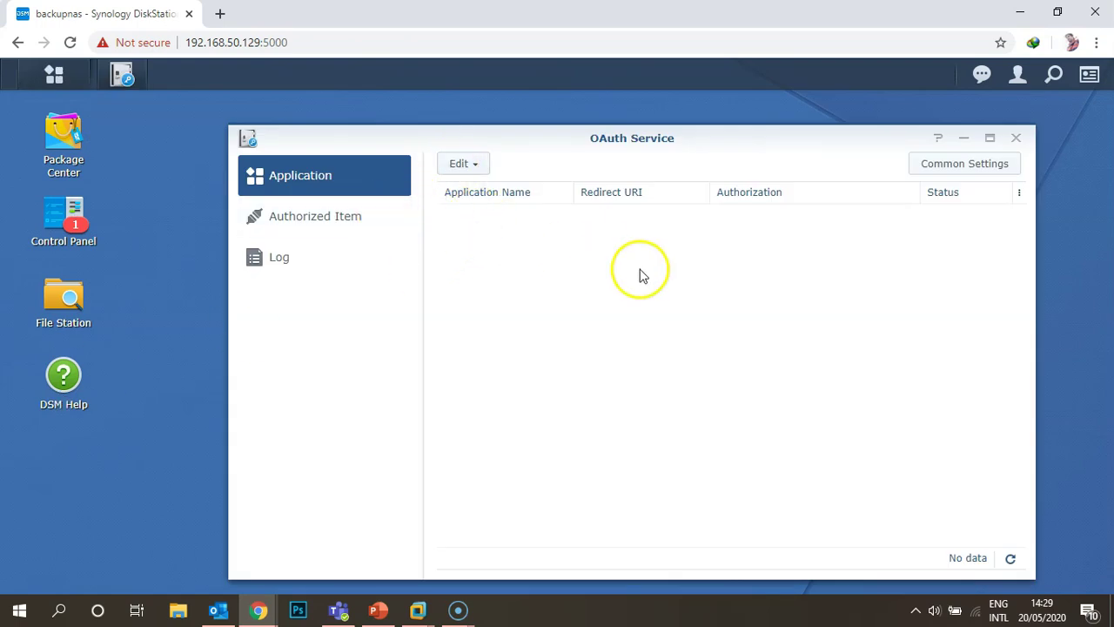
{"action": "left_click", "coordinate": [459, 163]}
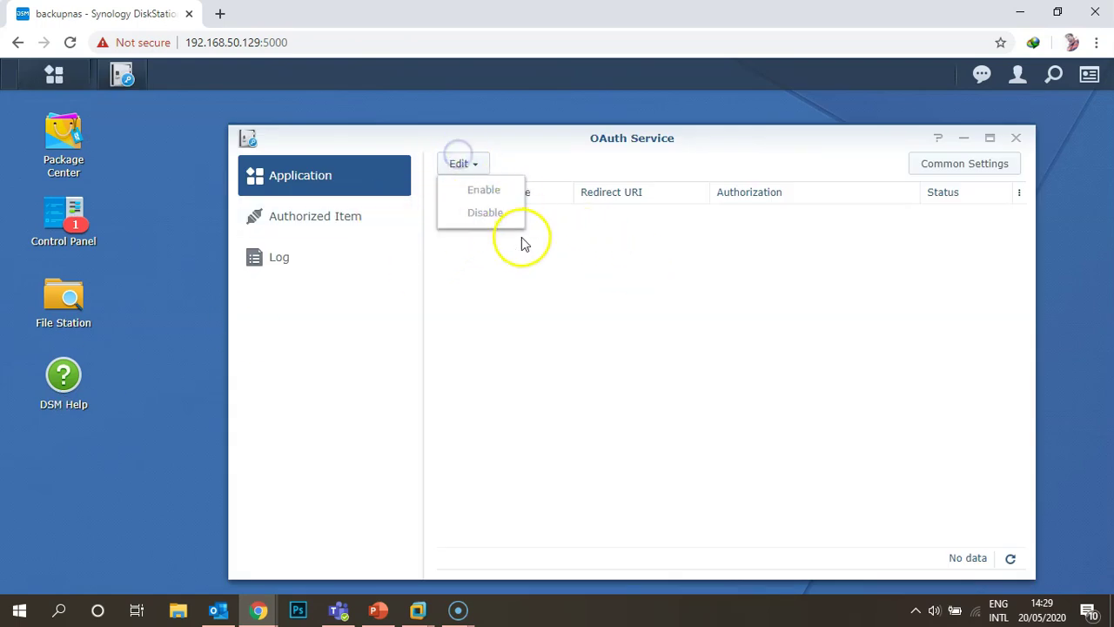
{"action": "left_click", "coordinate": [317, 261]}
{"action": "left_click", "coordinate": [324, 217]}
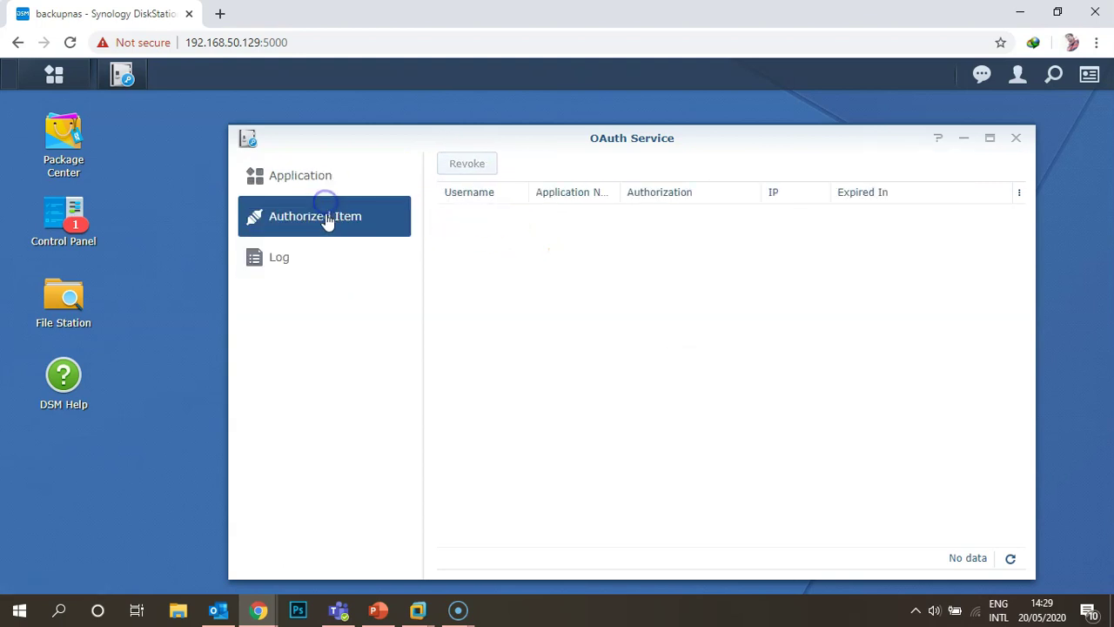
{"action": "left_click", "coordinate": [300, 178]}
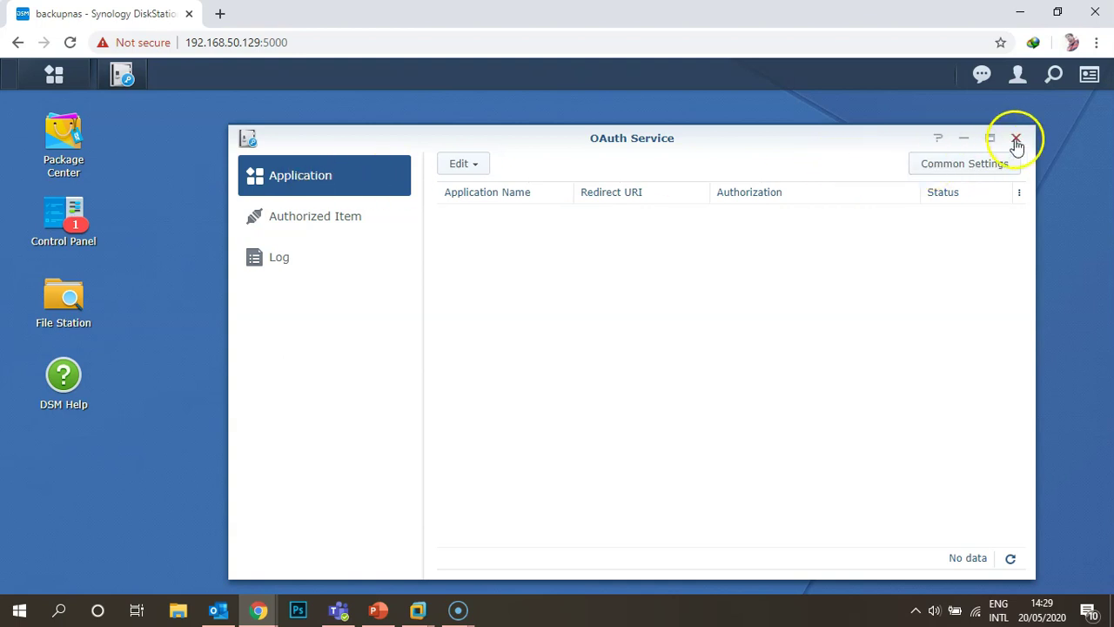
{"action": "left_click", "coordinate": [1016, 140]}
- Examine the malware, system, account, network and update checks in Security Advisor's overview, and close it
{"action": "left_click", "coordinate": [54, 74]}
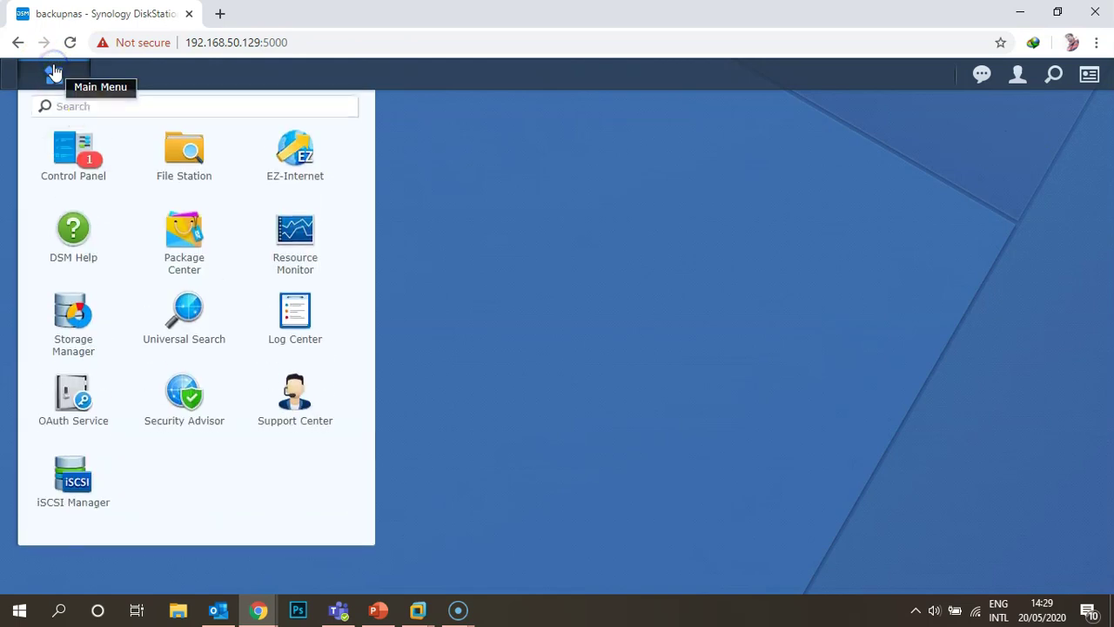
{"action": "left_click", "coordinate": [183, 396]}
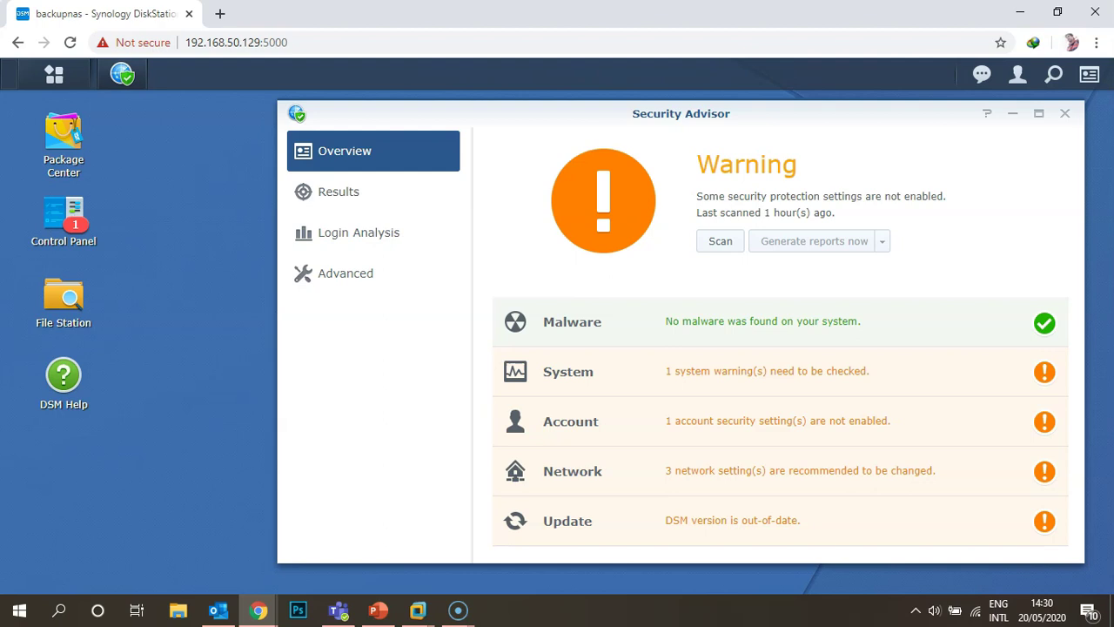
{"action": "left_click", "coordinate": [1065, 113]}
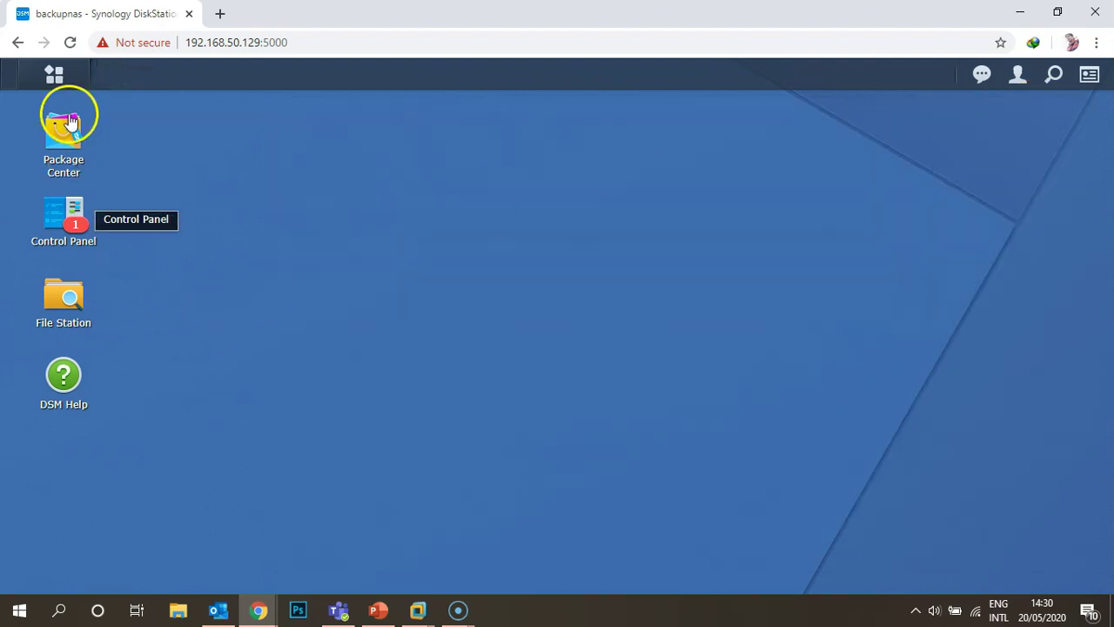
- View the contact support page in Support Center, moving its window fully into view, and close it
{"action": "left_click", "coordinate": [54, 75]}
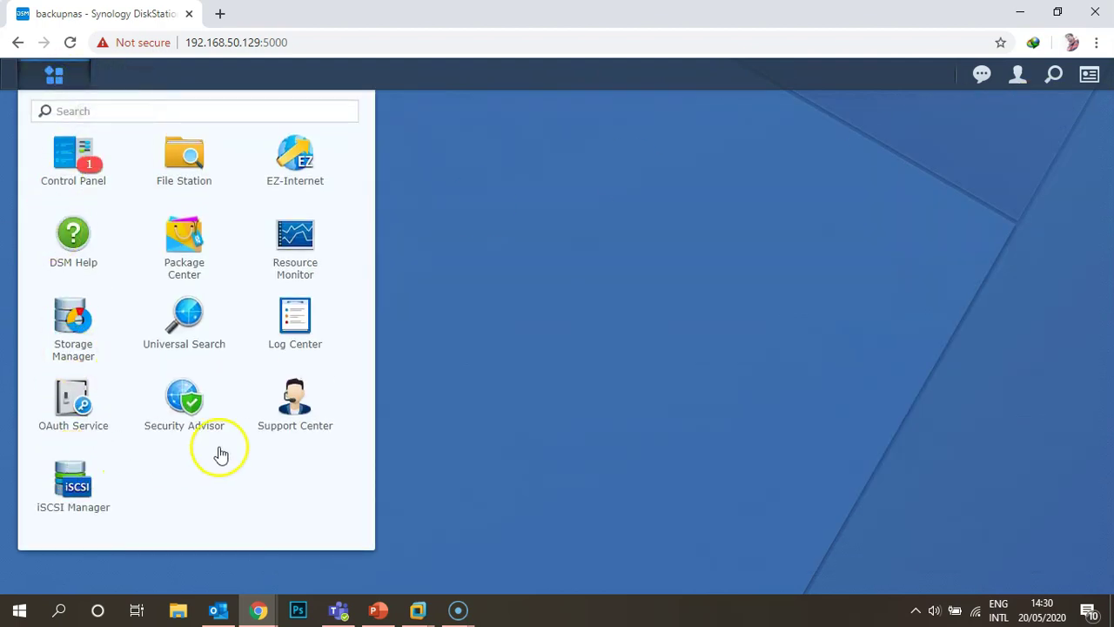
{"action": "left_click", "coordinate": [269, 426]}
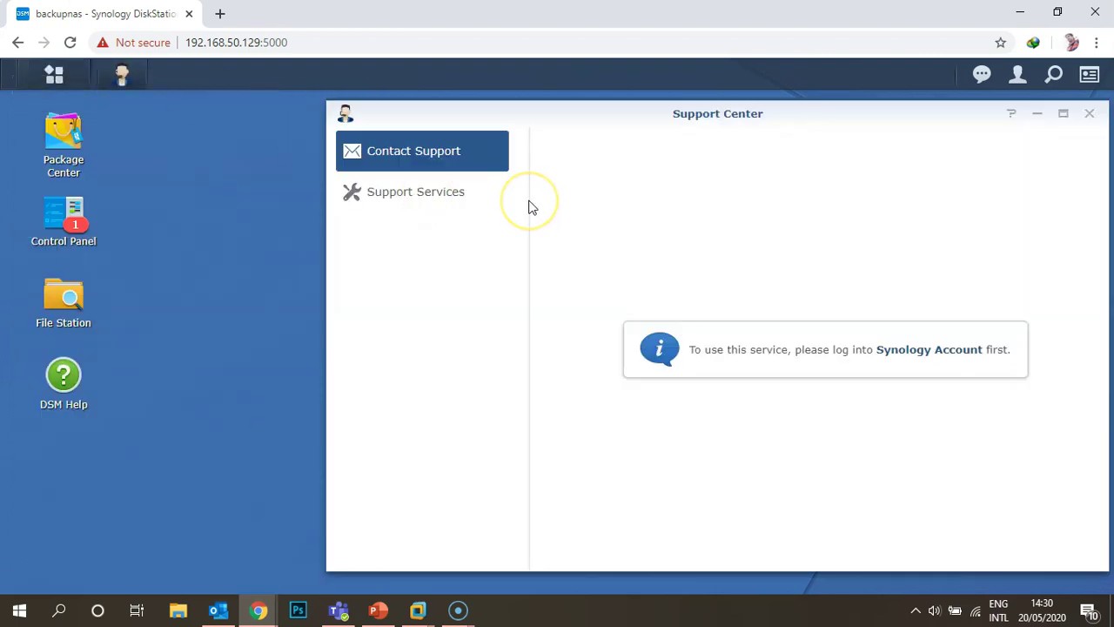
{"action": "left_click_drag", "start_coordinate": [640, 120], "coordinate": [380, 133]}
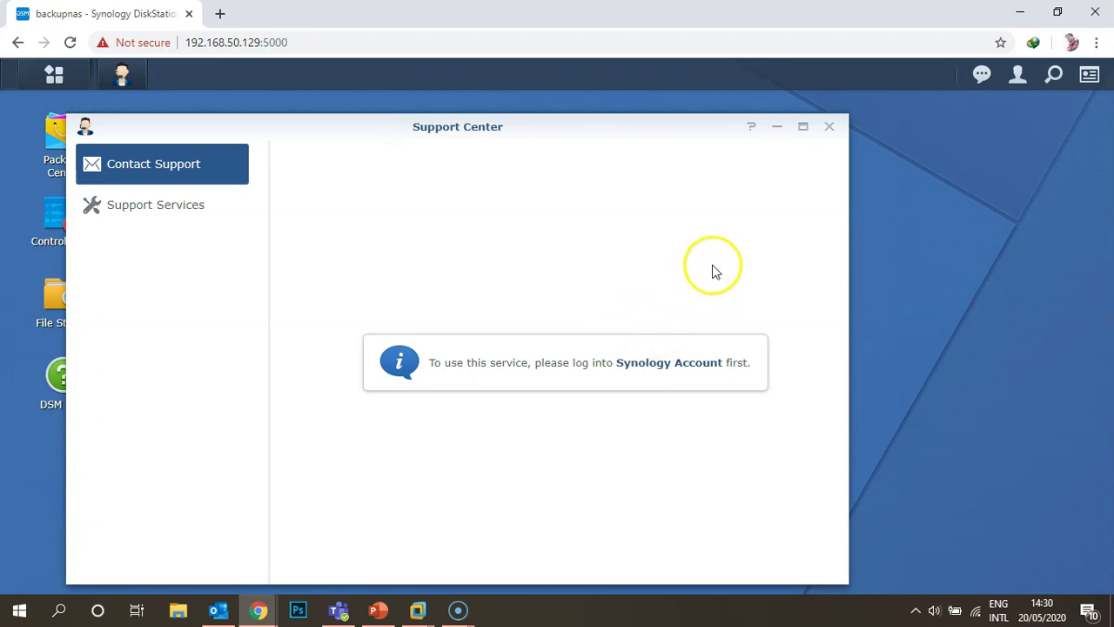
{"action": "left_click", "coordinate": [830, 127]}
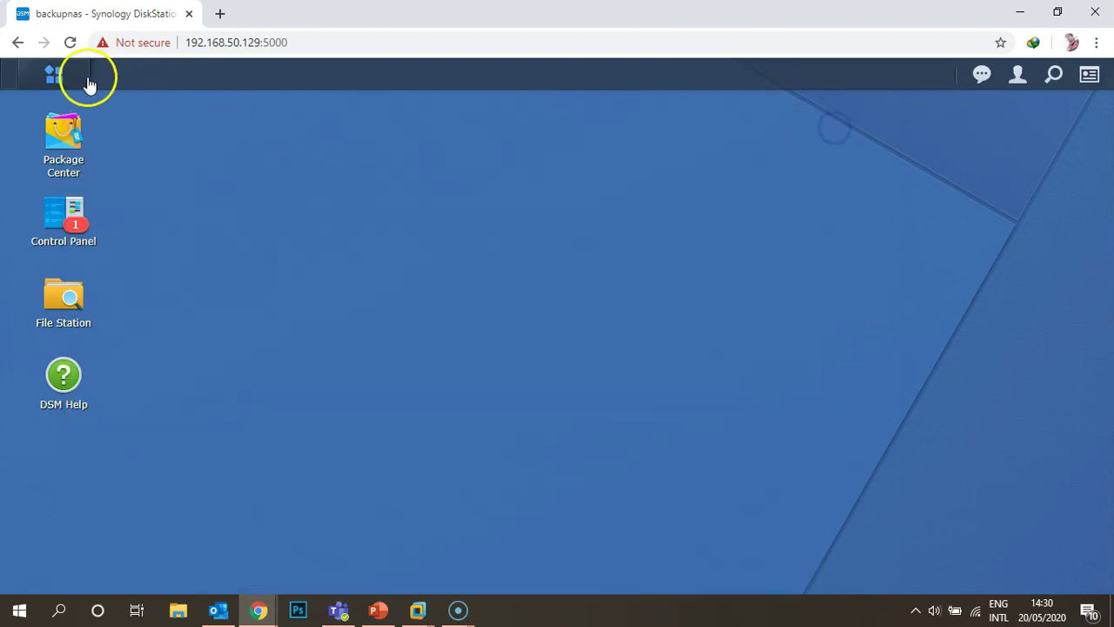
- Examine the target, LUN and event overview in iSCSI Manager and close it
{"action": "left_click", "coordinate": [76, 79]}
{"action": "left_click", "coordinate": [72, 483]}
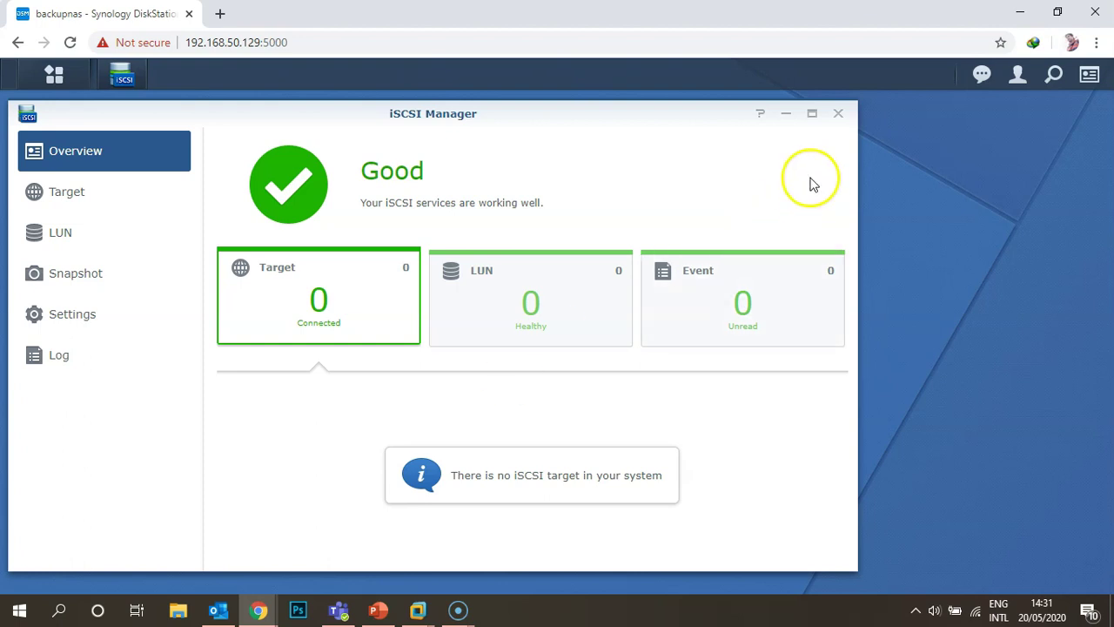
{"action": "left_click", "coordinate": [839, 113]}
- Add a Package Center shortcut from the main menu to the desktop
{"action": "left_click", "coordinate": [56, 86]}
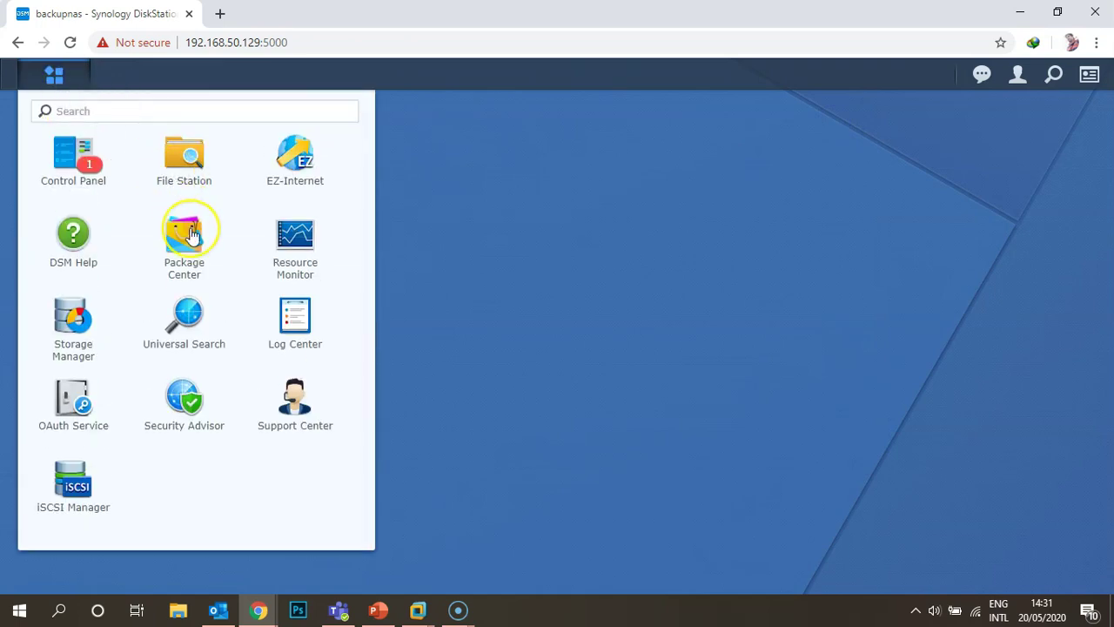
{"action": "left_click_drag", "start_coordinate": [190, 236], "coordinate": [550, 293]}
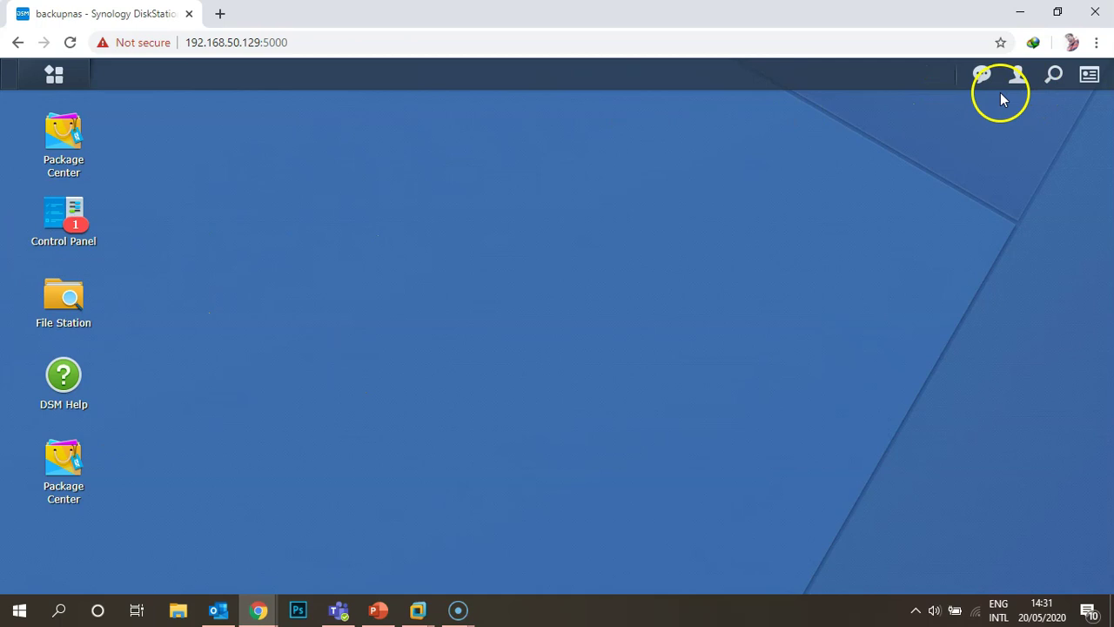
- View the notifications, the user account options, the desktop search and the system widgets
{"action": "left_click", "coordinate": [982, 78]}
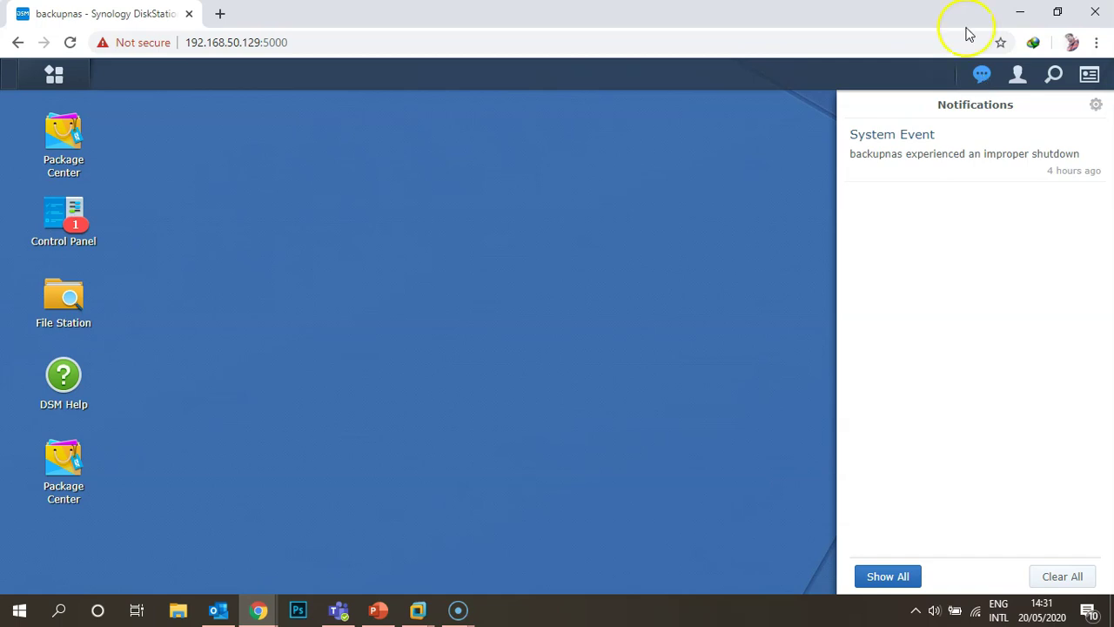
{"action": "left_click", "coordinate": [1017, 74]}
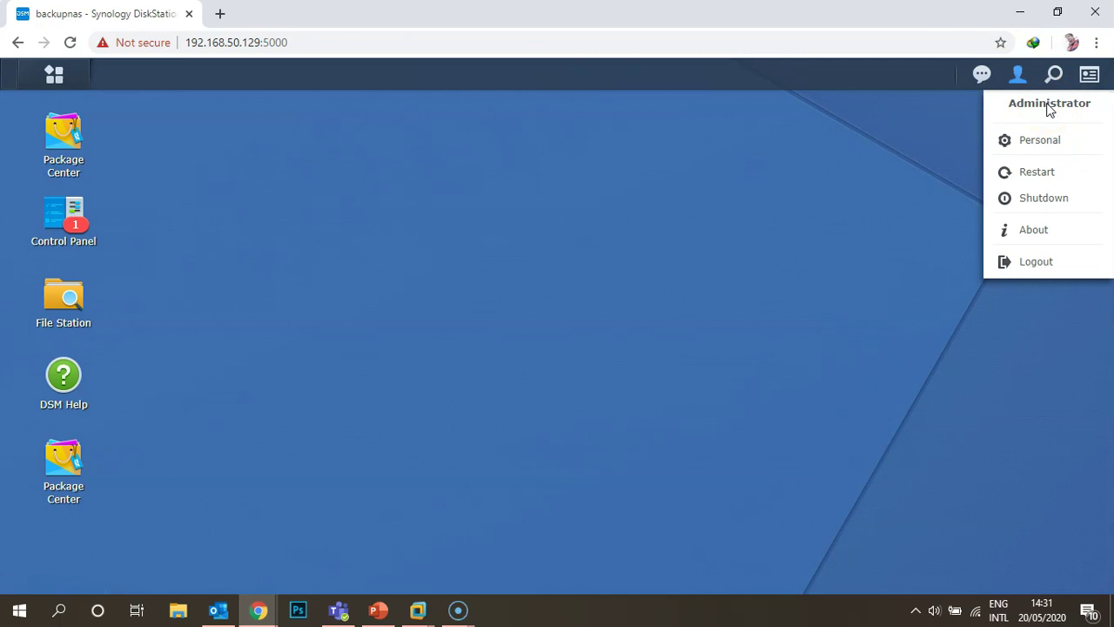
{"action": "left_click", "coordinate": [1055, 76]}
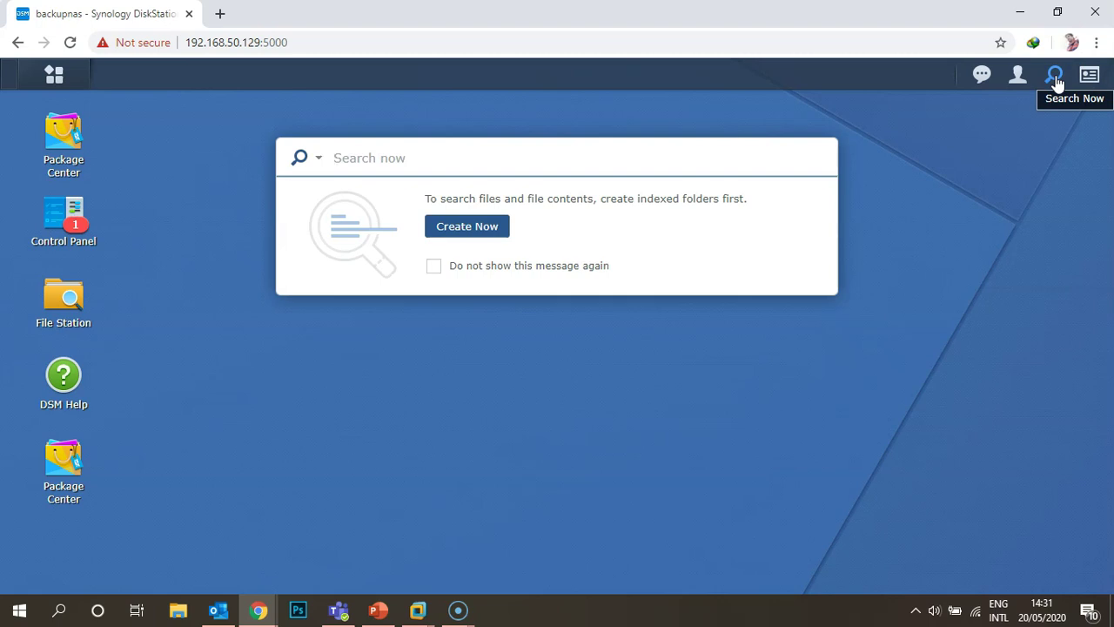
{"action": "left_click", "coordinate": [1044, 164]}
{"action": "left_click", "coordinate": [1087, 78]}
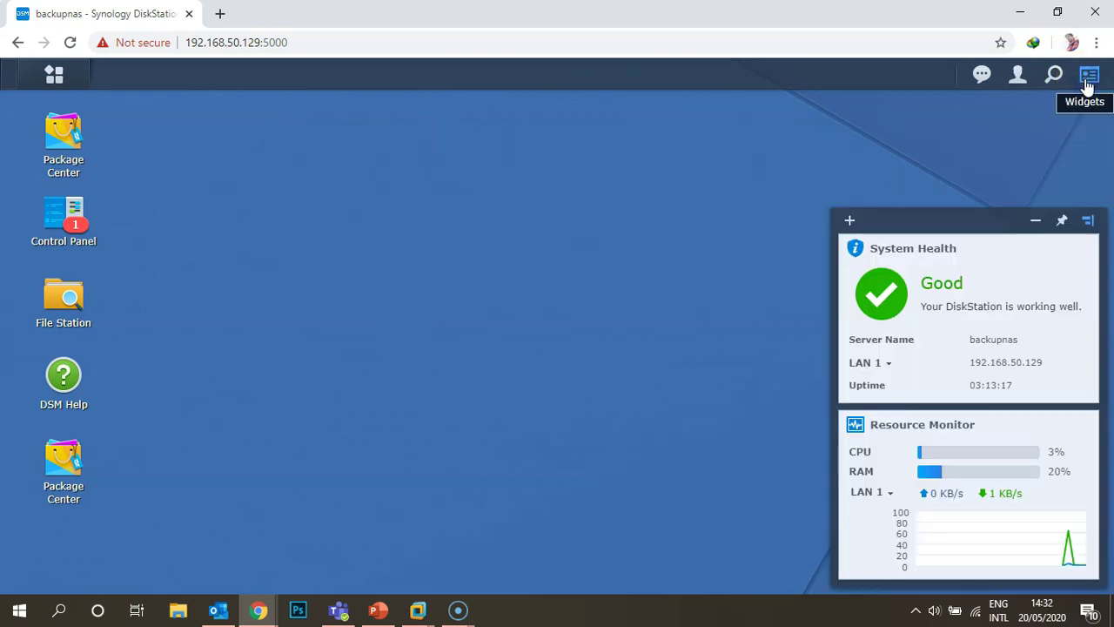